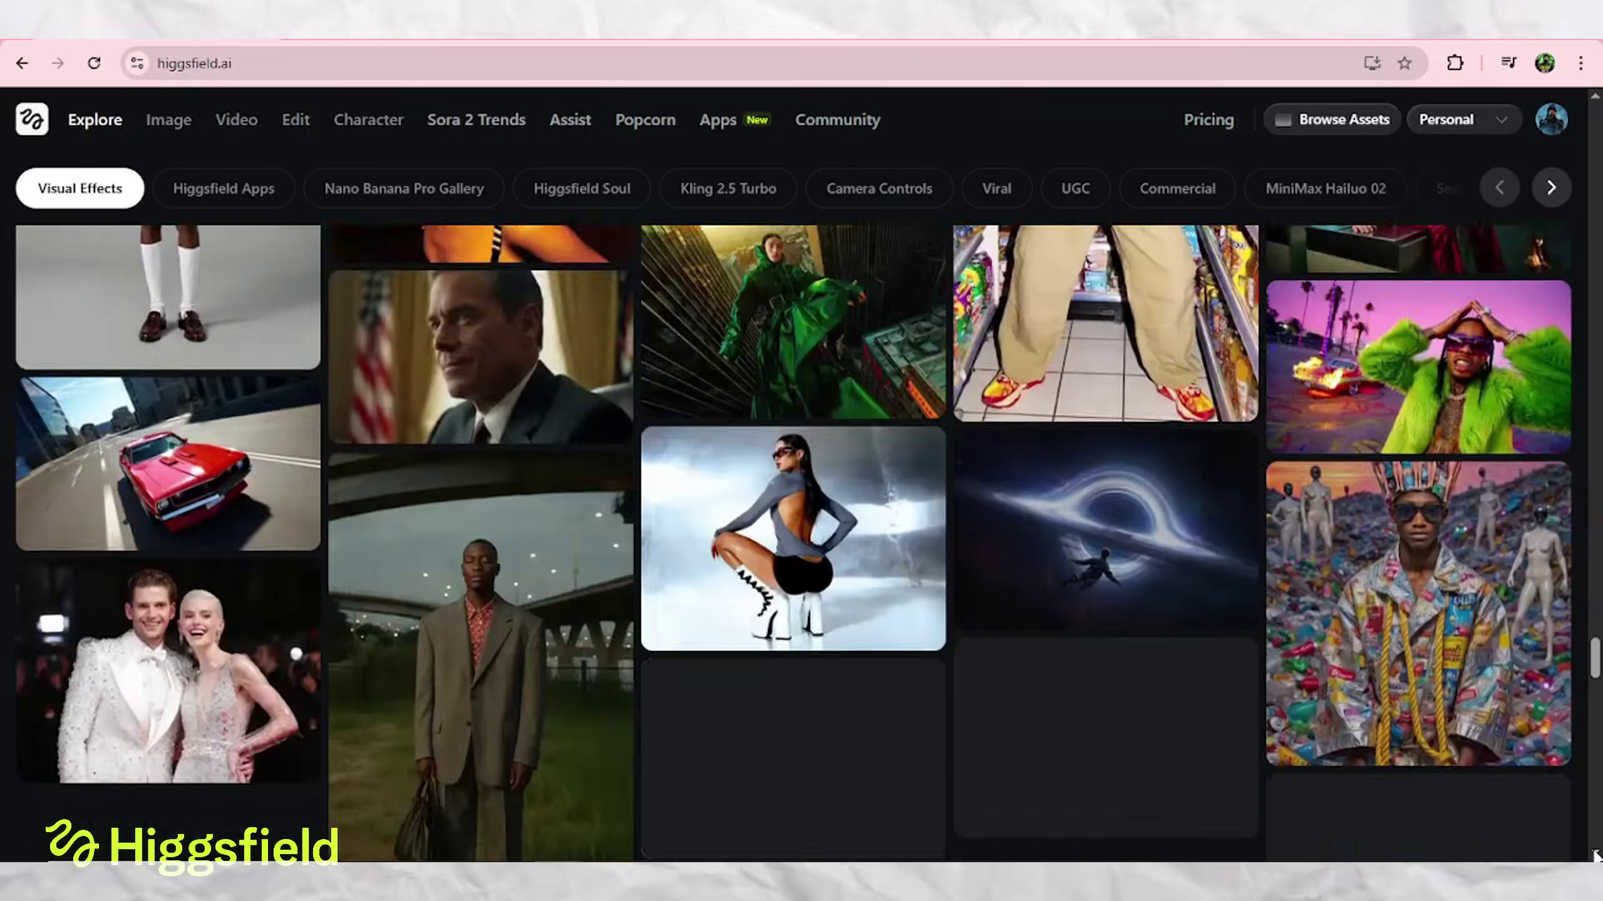
{"action": "scroll", "coordinate": [1595, 855], "scroll_direction": "down", "scroll_amount": 10}
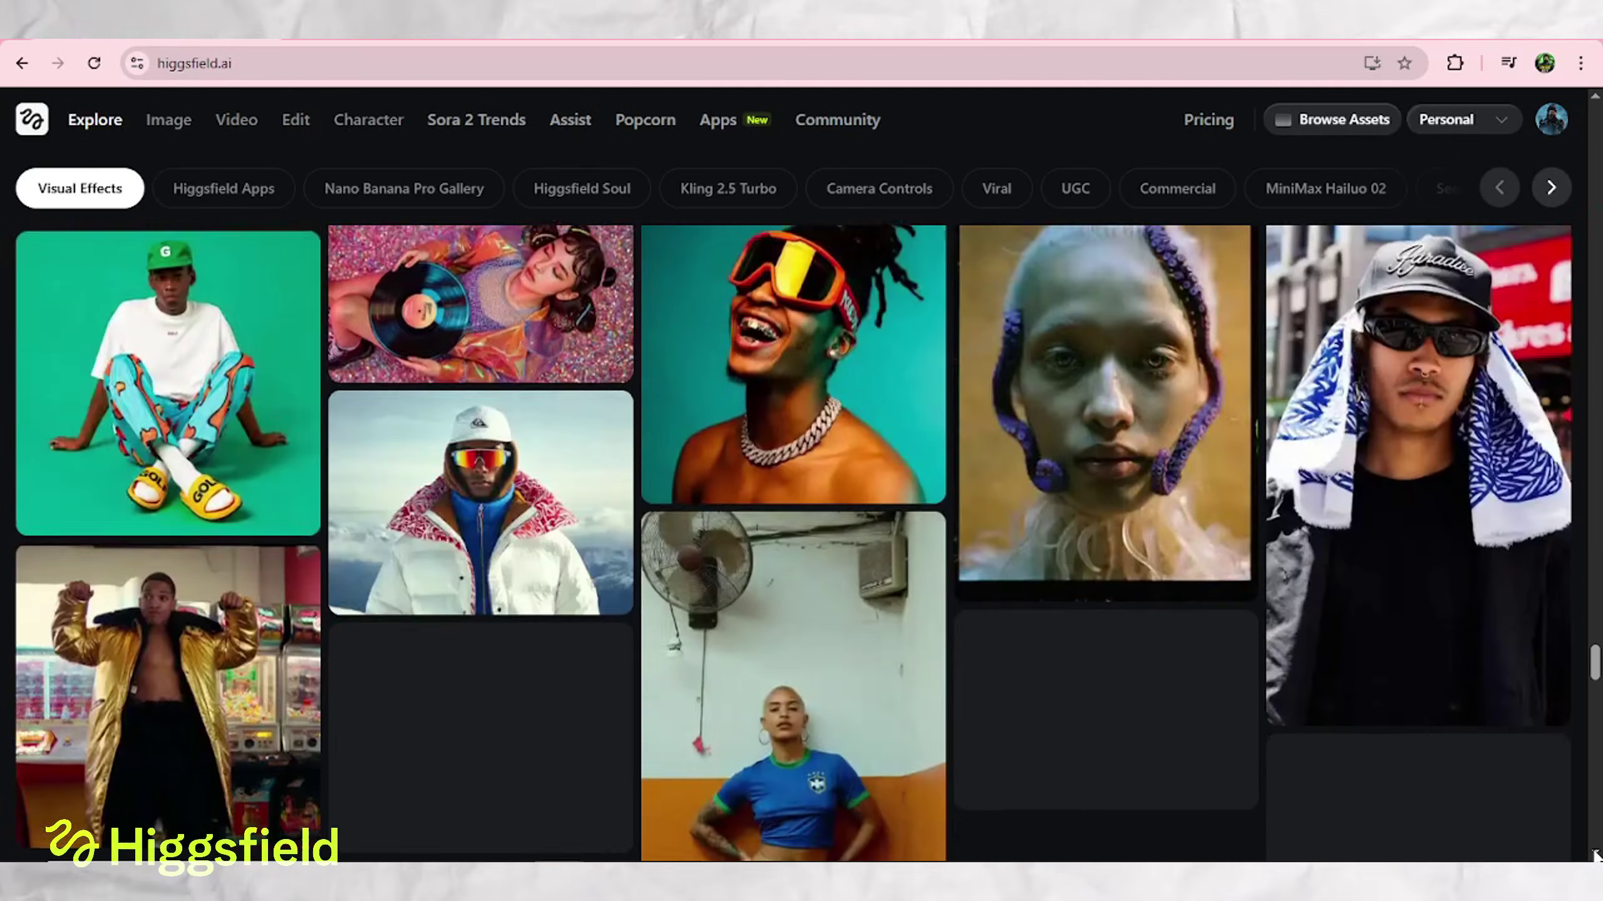
{"action": "scroll", "coordinate": [1595, 855], "scroll_direction": "down", "scroll_amount": 20}
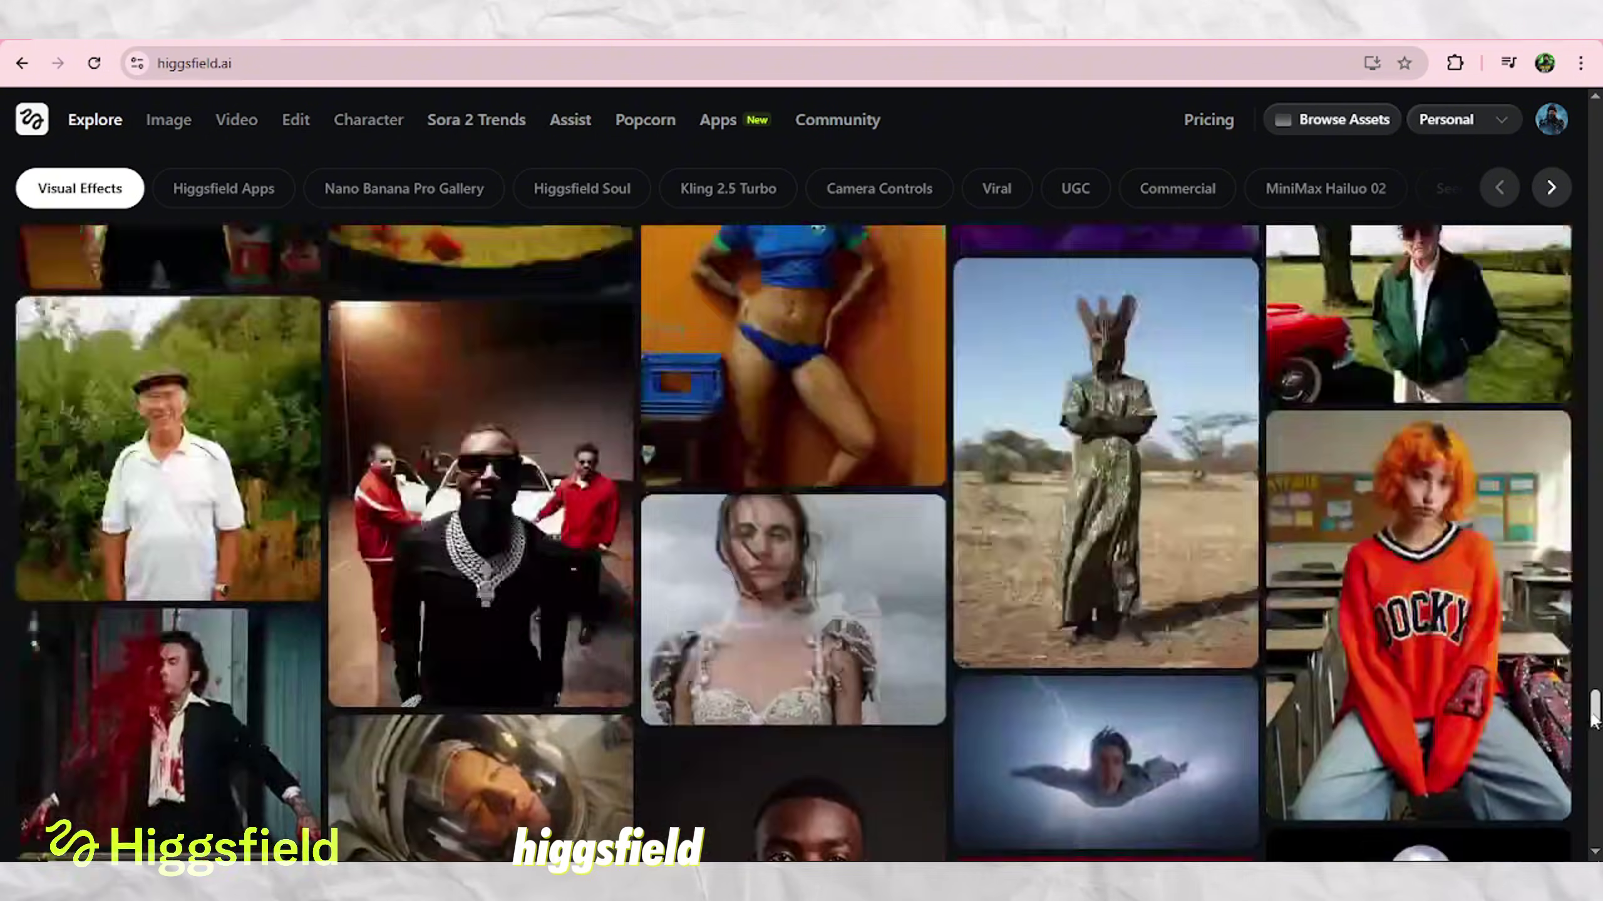
{"action": "left_click_drag", "start_coordinate": [1591, 720], "coordinate": [1597, 166]}
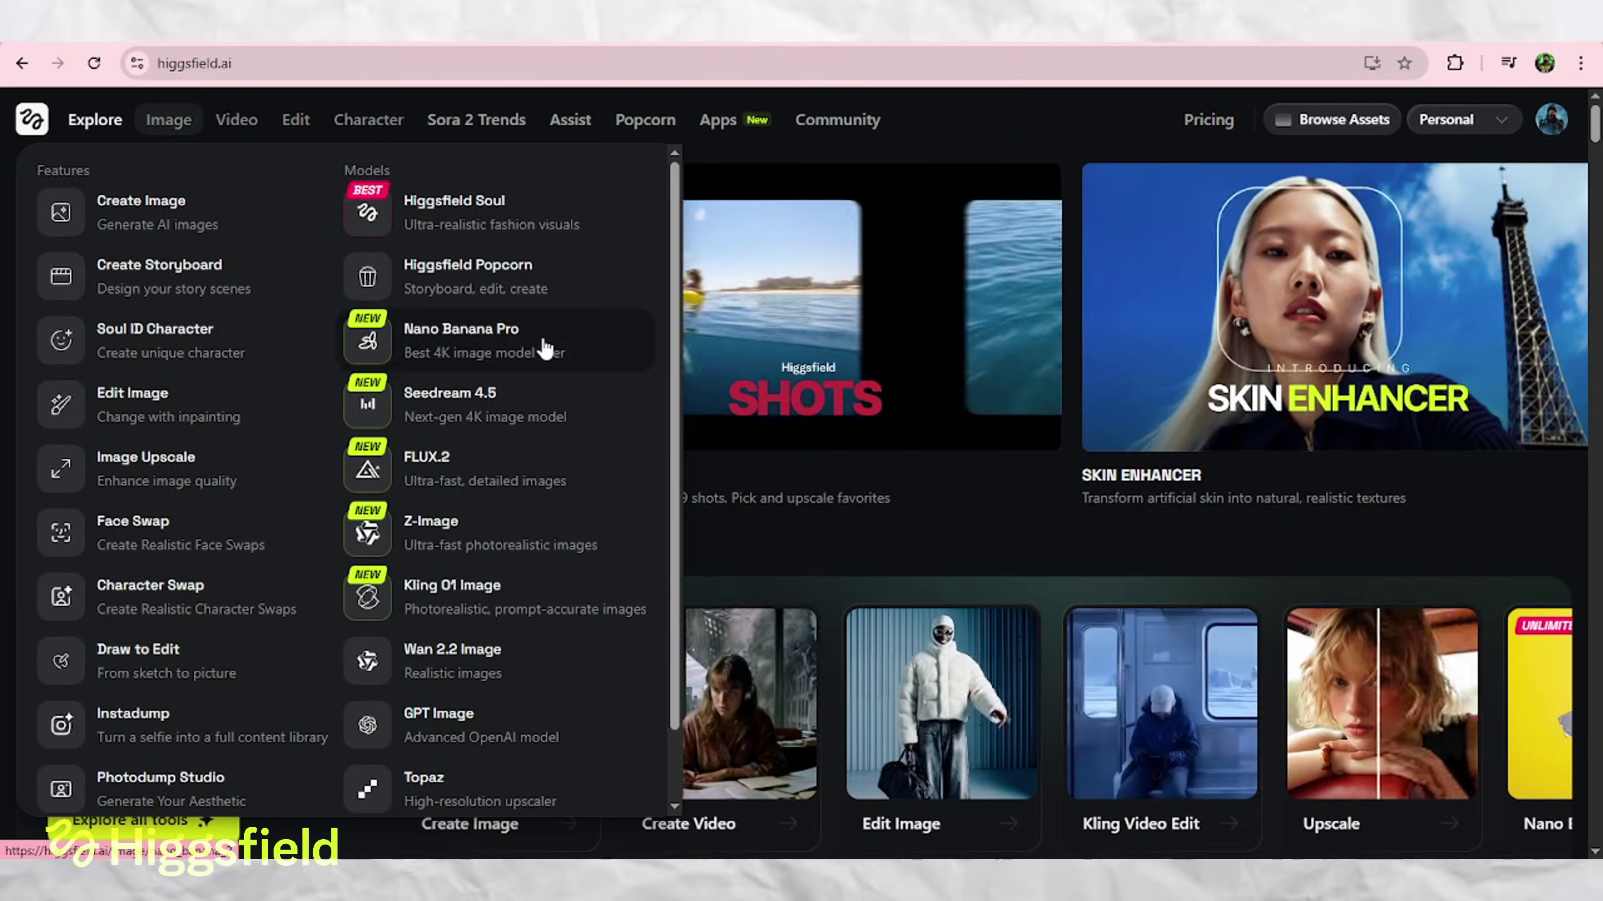
Open the Nano Banana Pro image generator and enter the prompt describing Osman Bey as a Roman Emperor in a marble throne room
{"action": "left_click", "coordinate": [541, 336]}
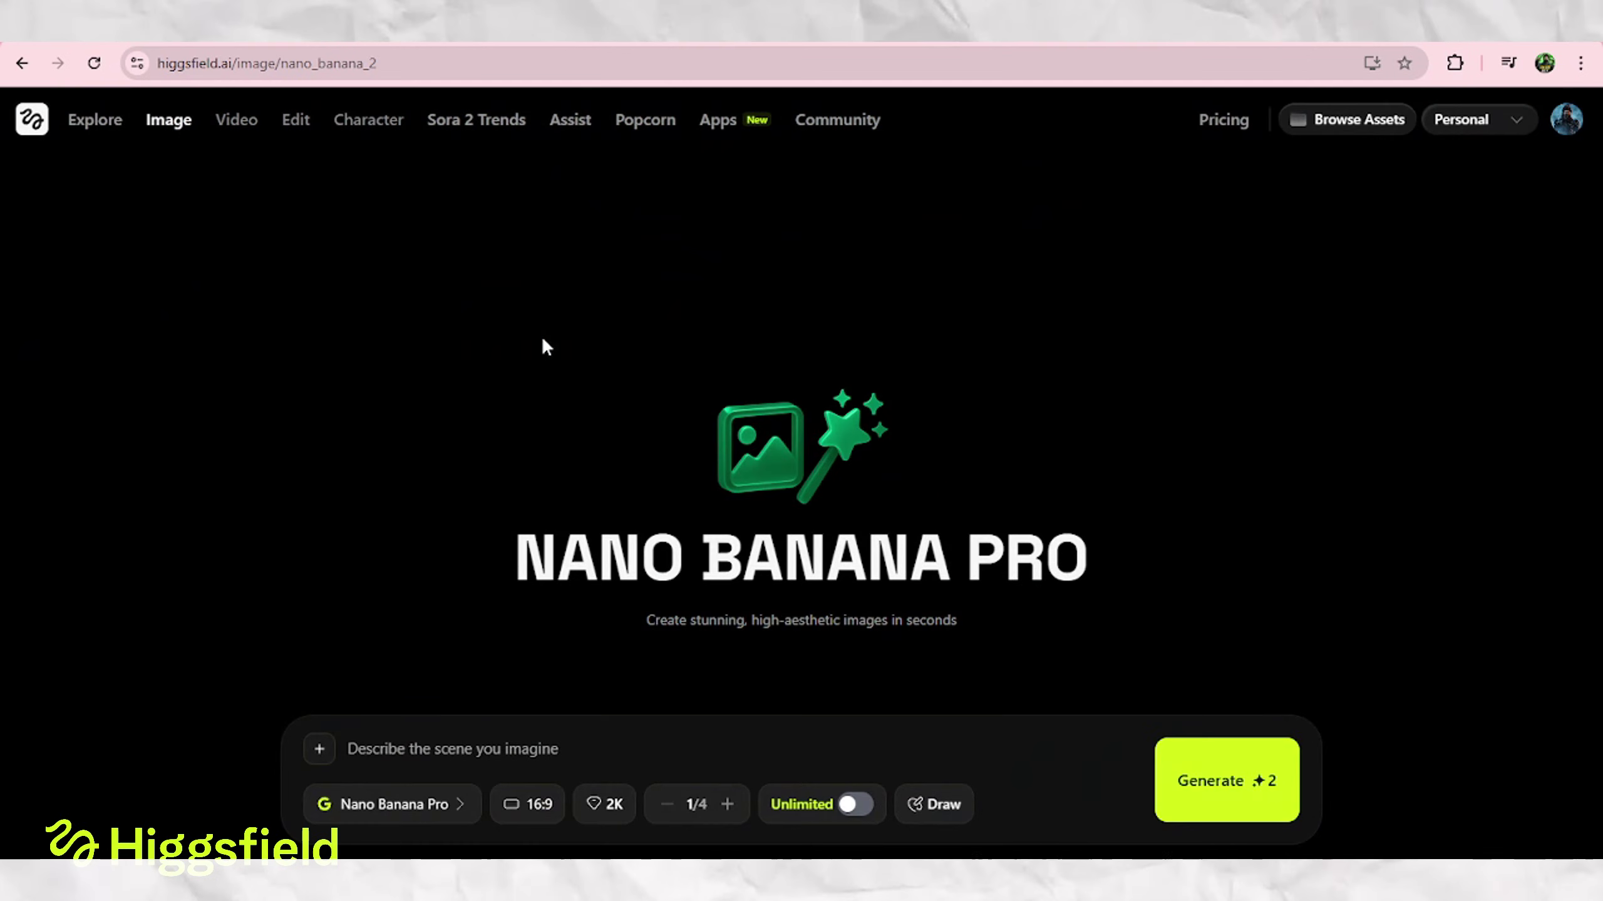
{"action": "left_click", "coordinate": [349, 753]}
{"action": "type", "text": "Osman Bey, envisioned as a Roman Emperor, retains his distinctive facial features as he stands in a grand marble throne room, donned in imperial lorica armor with gold trimmings and a crimson cloak. His main action is gripping the gladius beside him. The environment features soft sunlight filtering through towering Roman windows, bathing the scene in a warm golden glow. The camera captures him from a low-angle, with the cloak of Osman gently drifting and dust particles floating in the light beams. The scene is identity-locked with vibrant bronze color grading, presented in 8K photorealistic historical fantasy."}
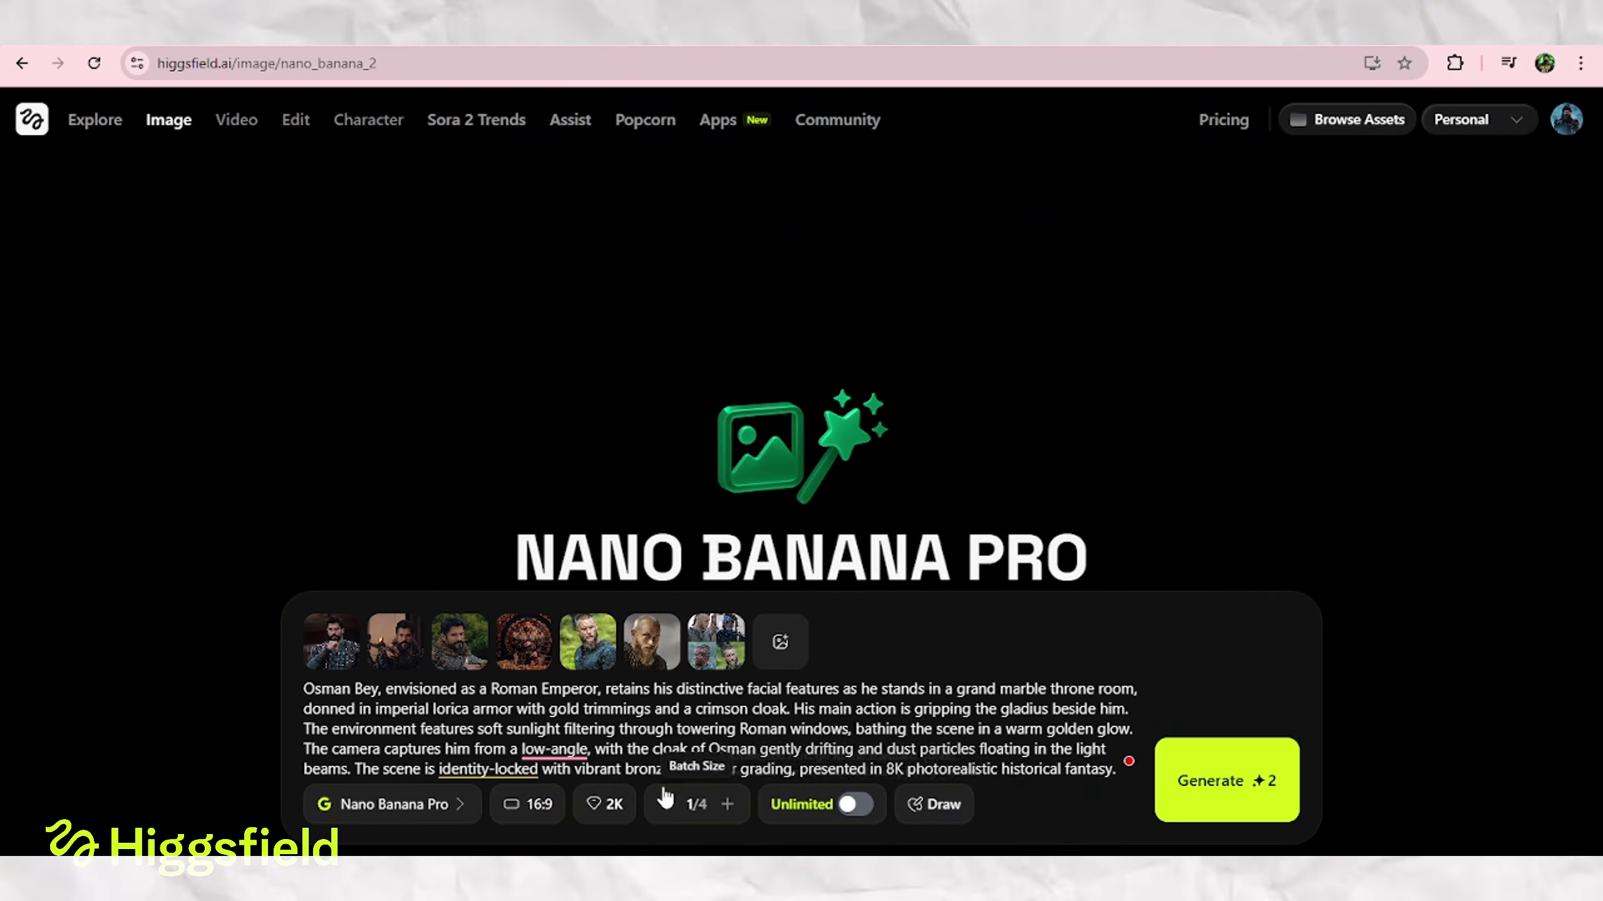
Set the batch size to 2 and the quality to 4K for the emperor images, with Unlimited off, and generate them
{"action": "left_click", "coordinate": [727, 805]}
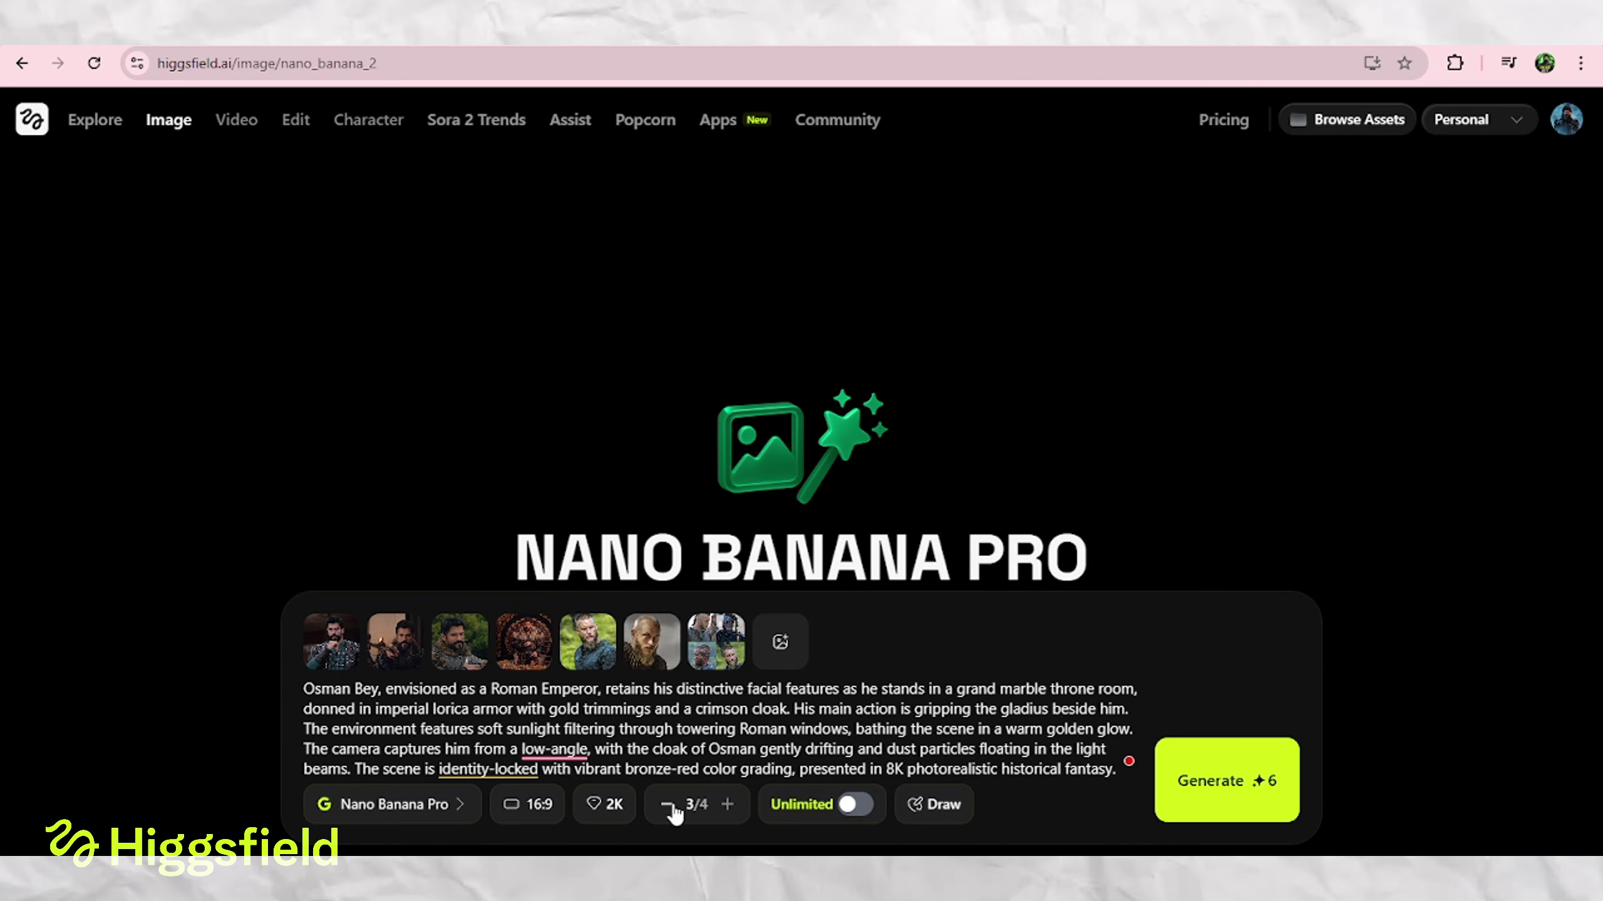
{"action": "left_click", "coordinate": [854, 810]}
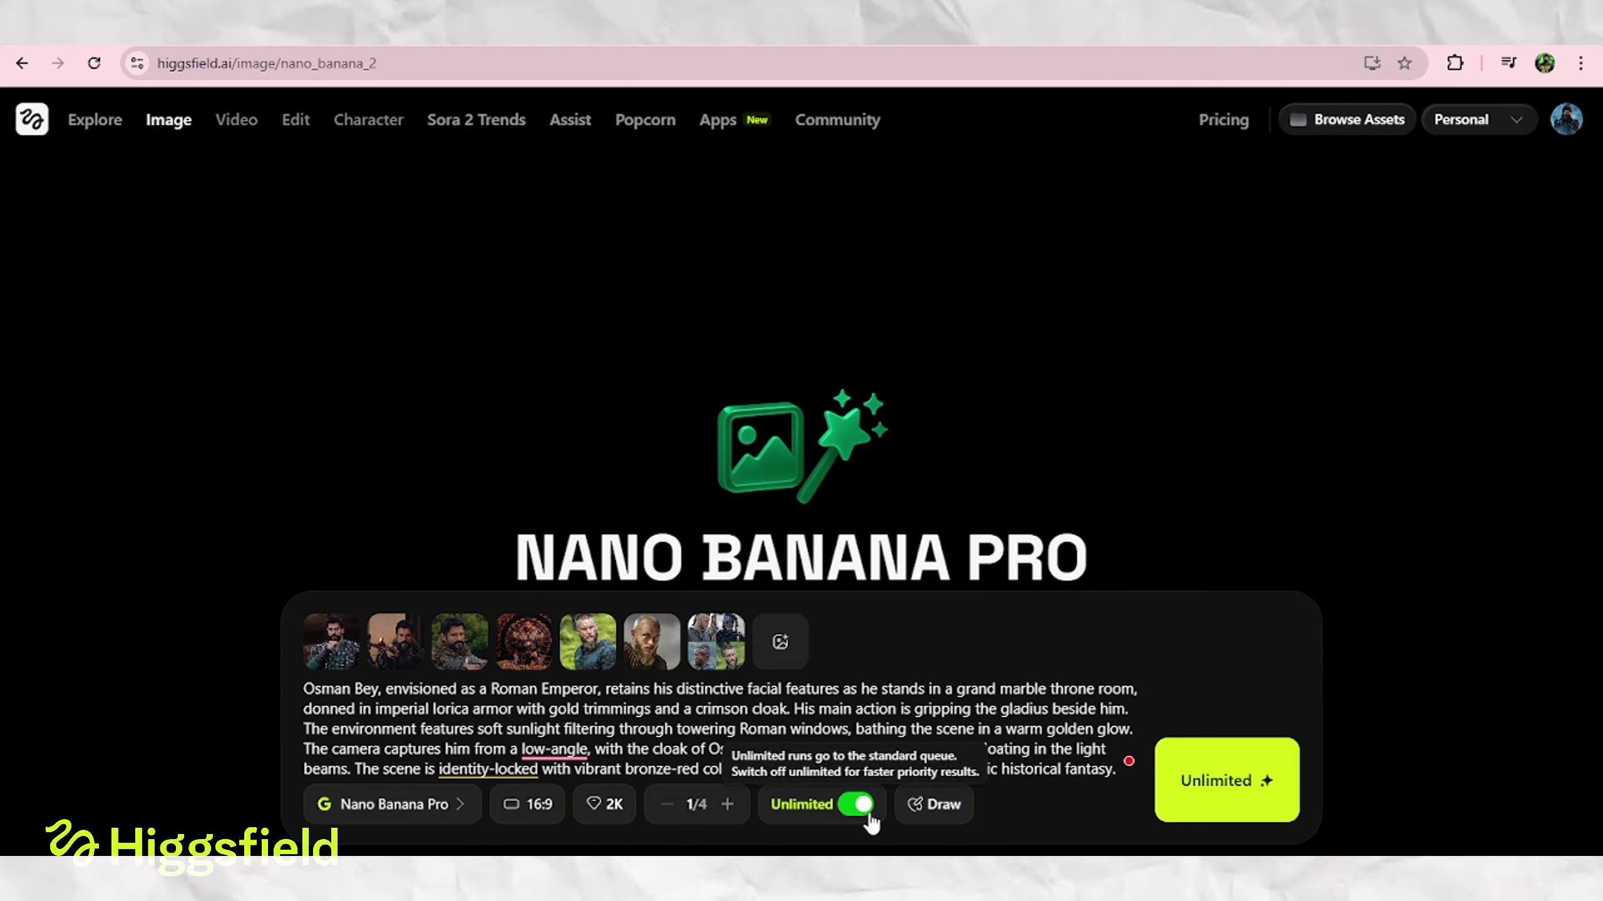
{"action": "left_click", "coordinate": [729, 806]}
{"action": "left_click", "coordinate": [609, 806]}
{"action": "left_click", "coordinate": [694, 783]}
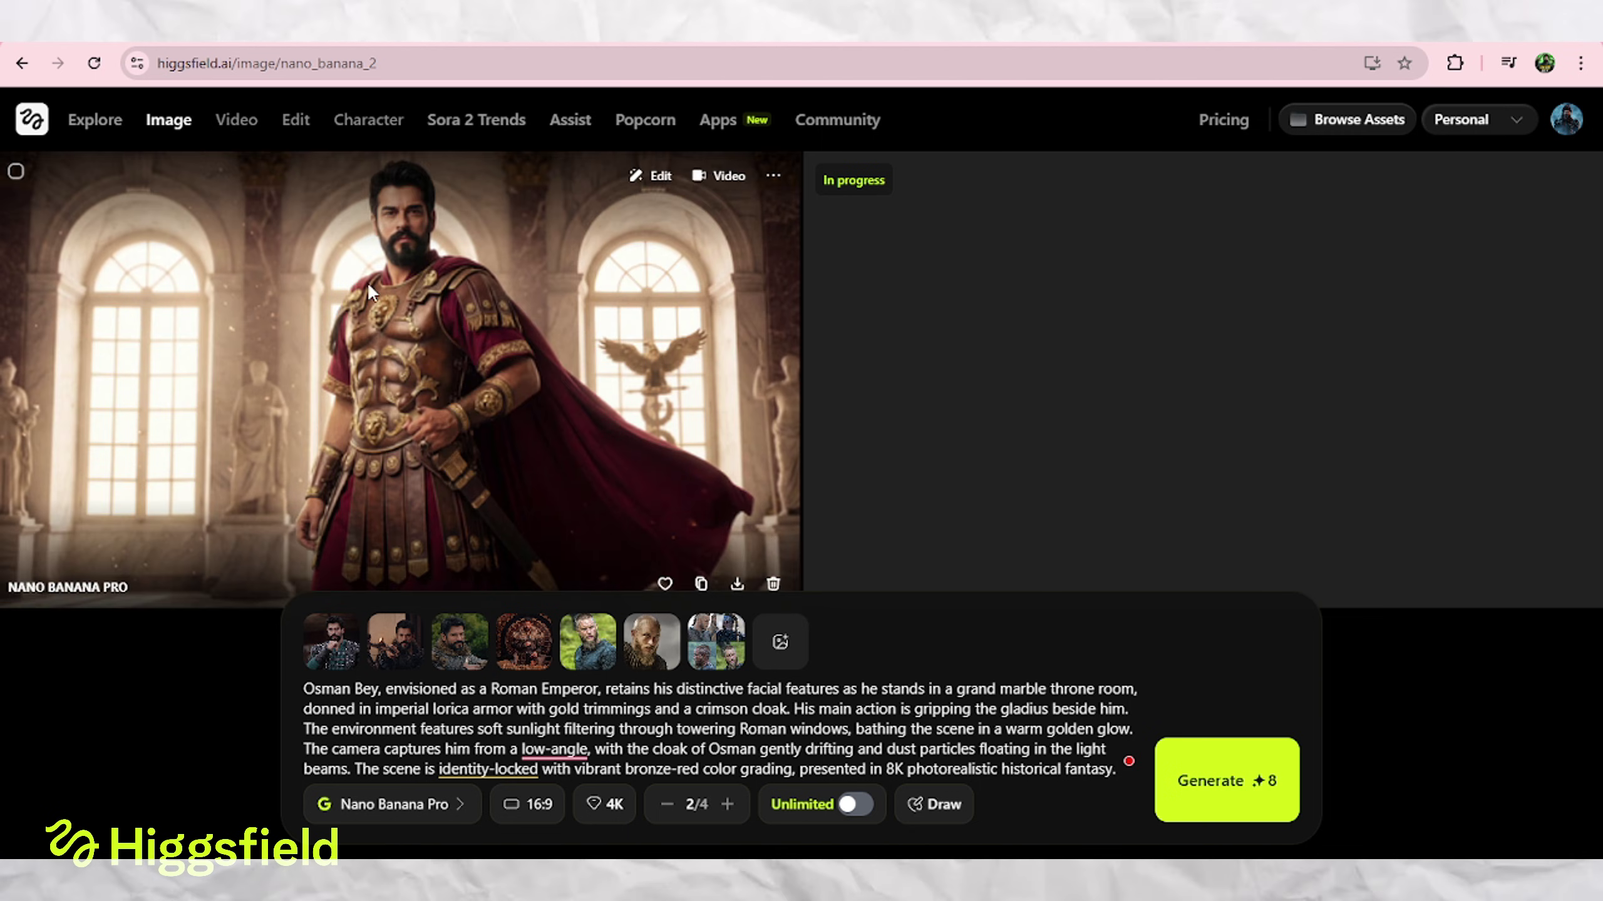
Enlarge both generated Roman Emperor images one after the other to inspect them, closing each preview
{"action": "left_click", "coordinate": [461, 254]}
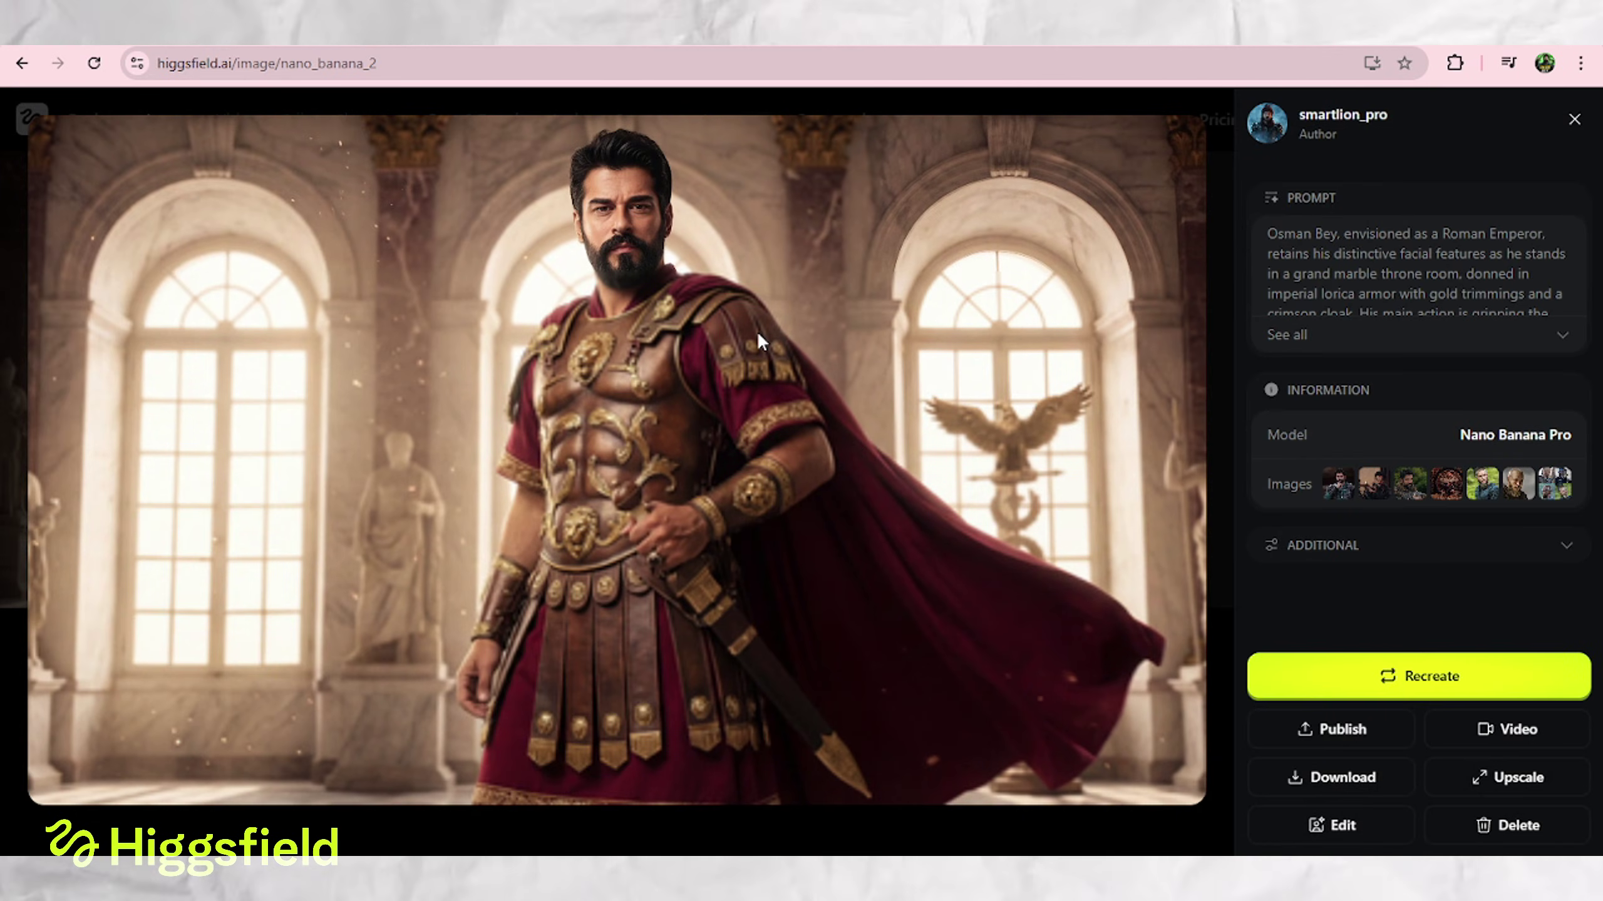
{"action": "left_click", "coordinate": [954, 112]}
{"action": "left_click", "coordinate": [1120, 320]}
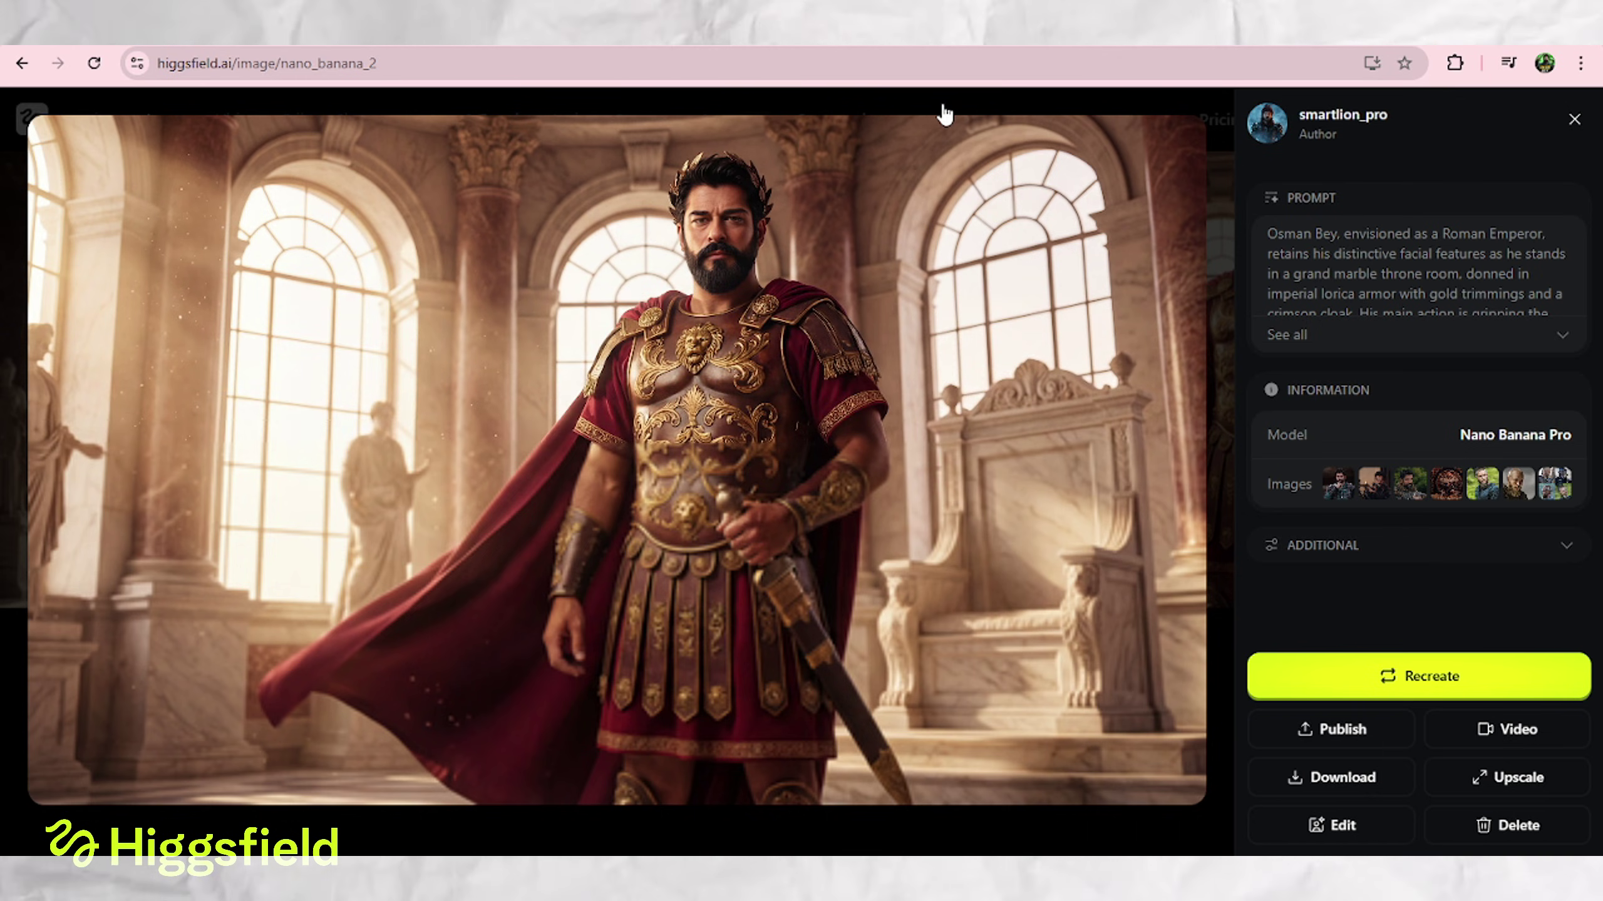
{"action": "left_click", "coordinate": [823, 117]}
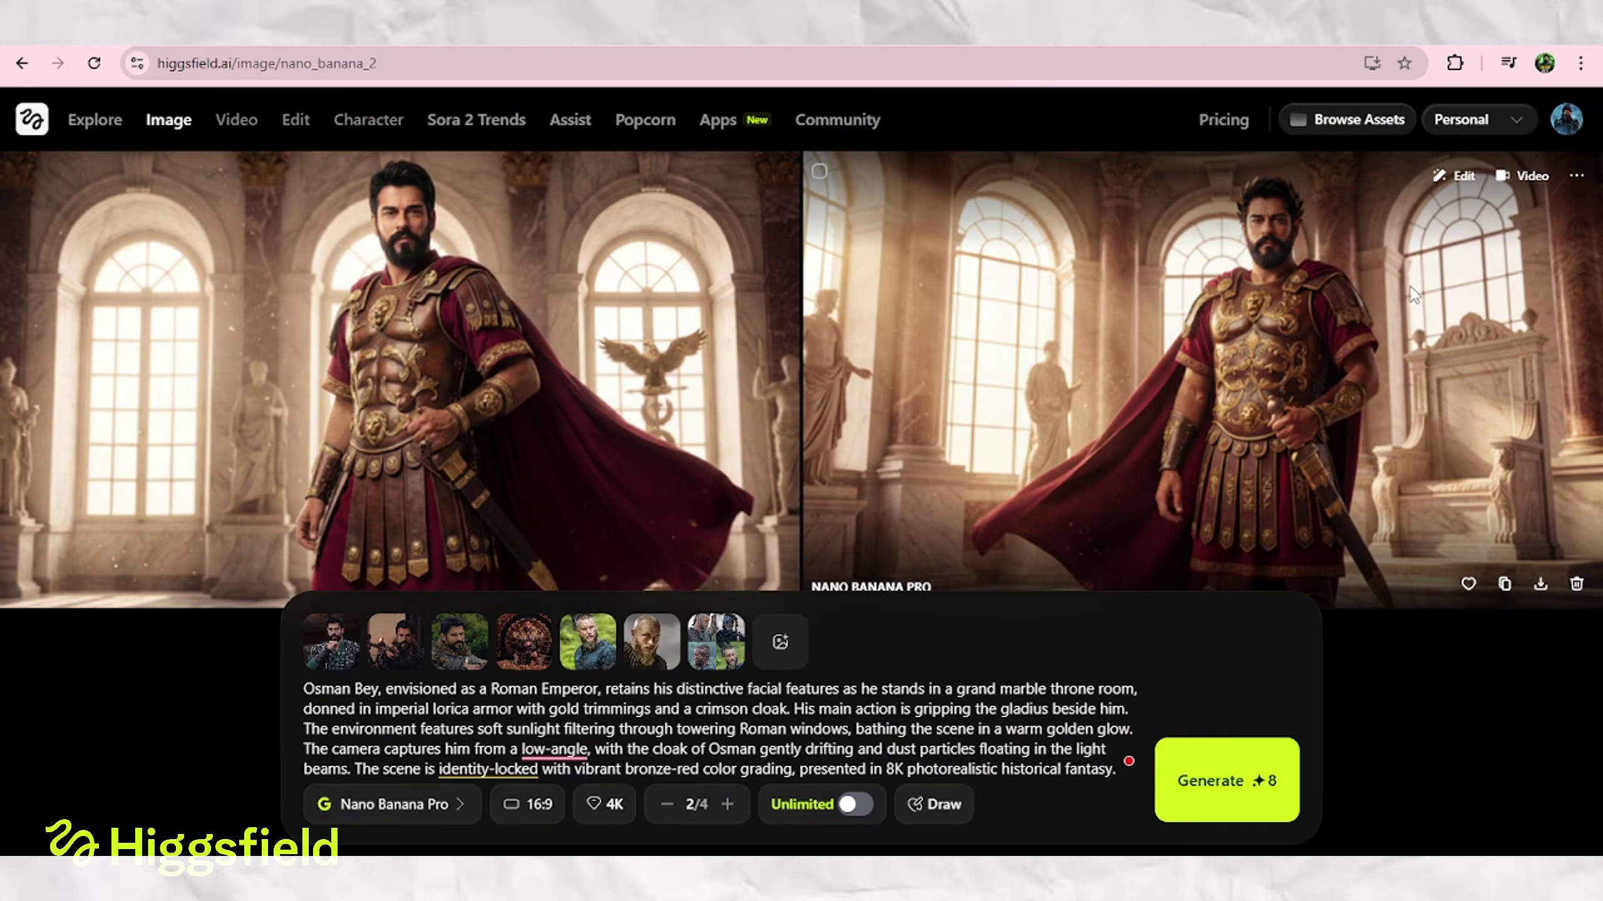
Start a video from the laurel-crowned emperor image using the Kling 2.6 model with audio off
{"action": "left_click", "coordinate": [1511, 176]}
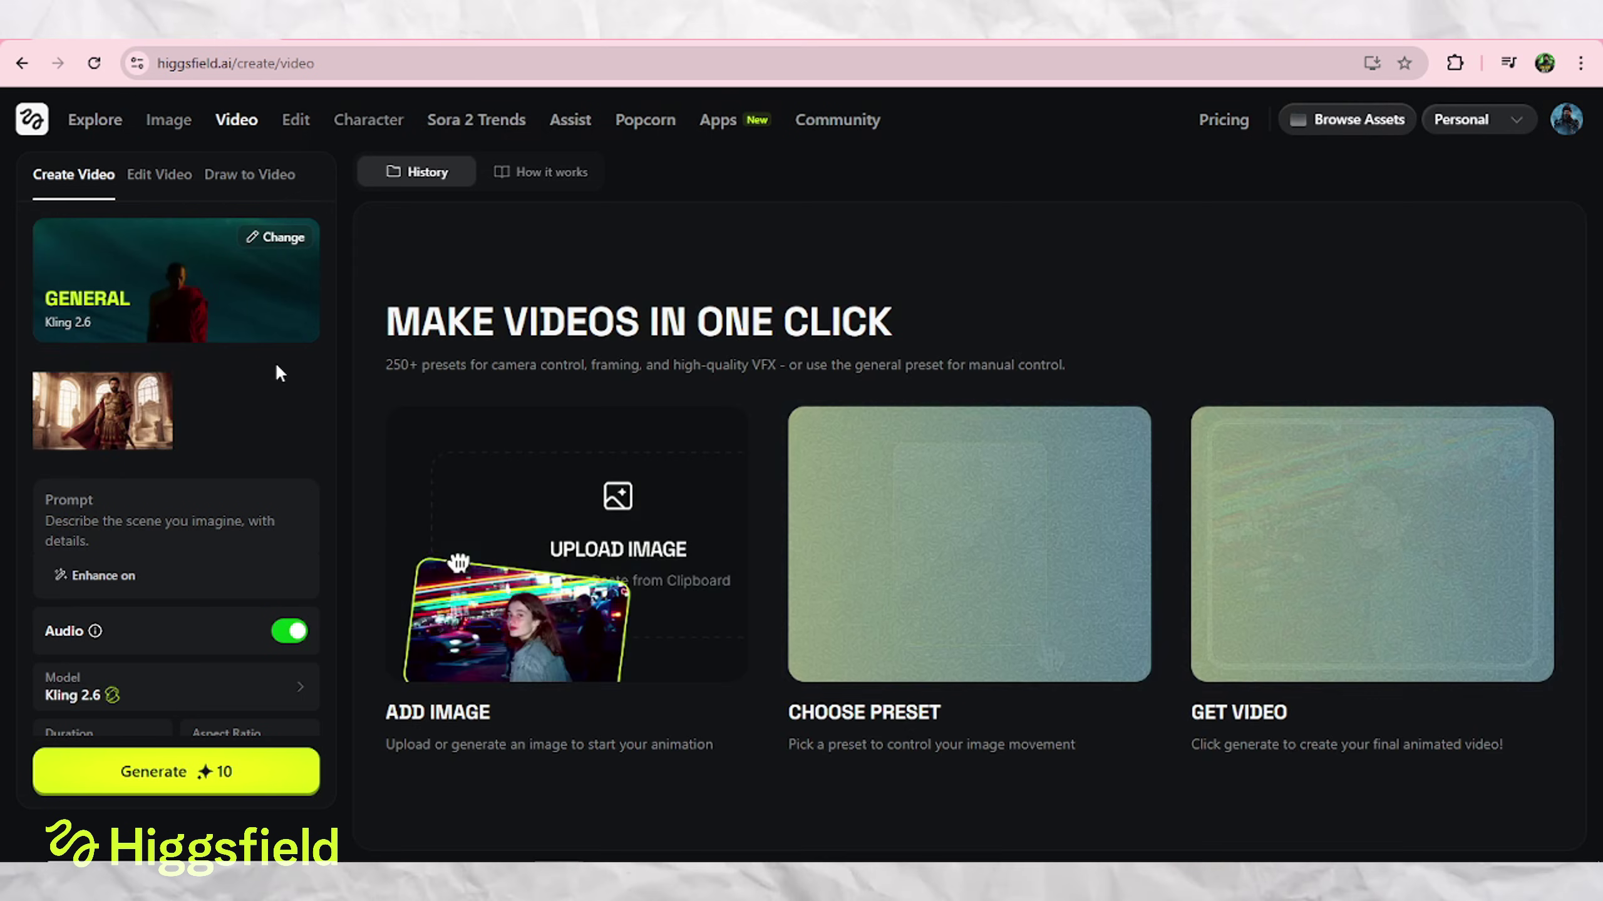
{"action": "scroll", "coordinate": [268, 412], "scroll_direction": "down", "scroll_amount": 1}
{"action": "left_click", "coordinate": [177, 603]}
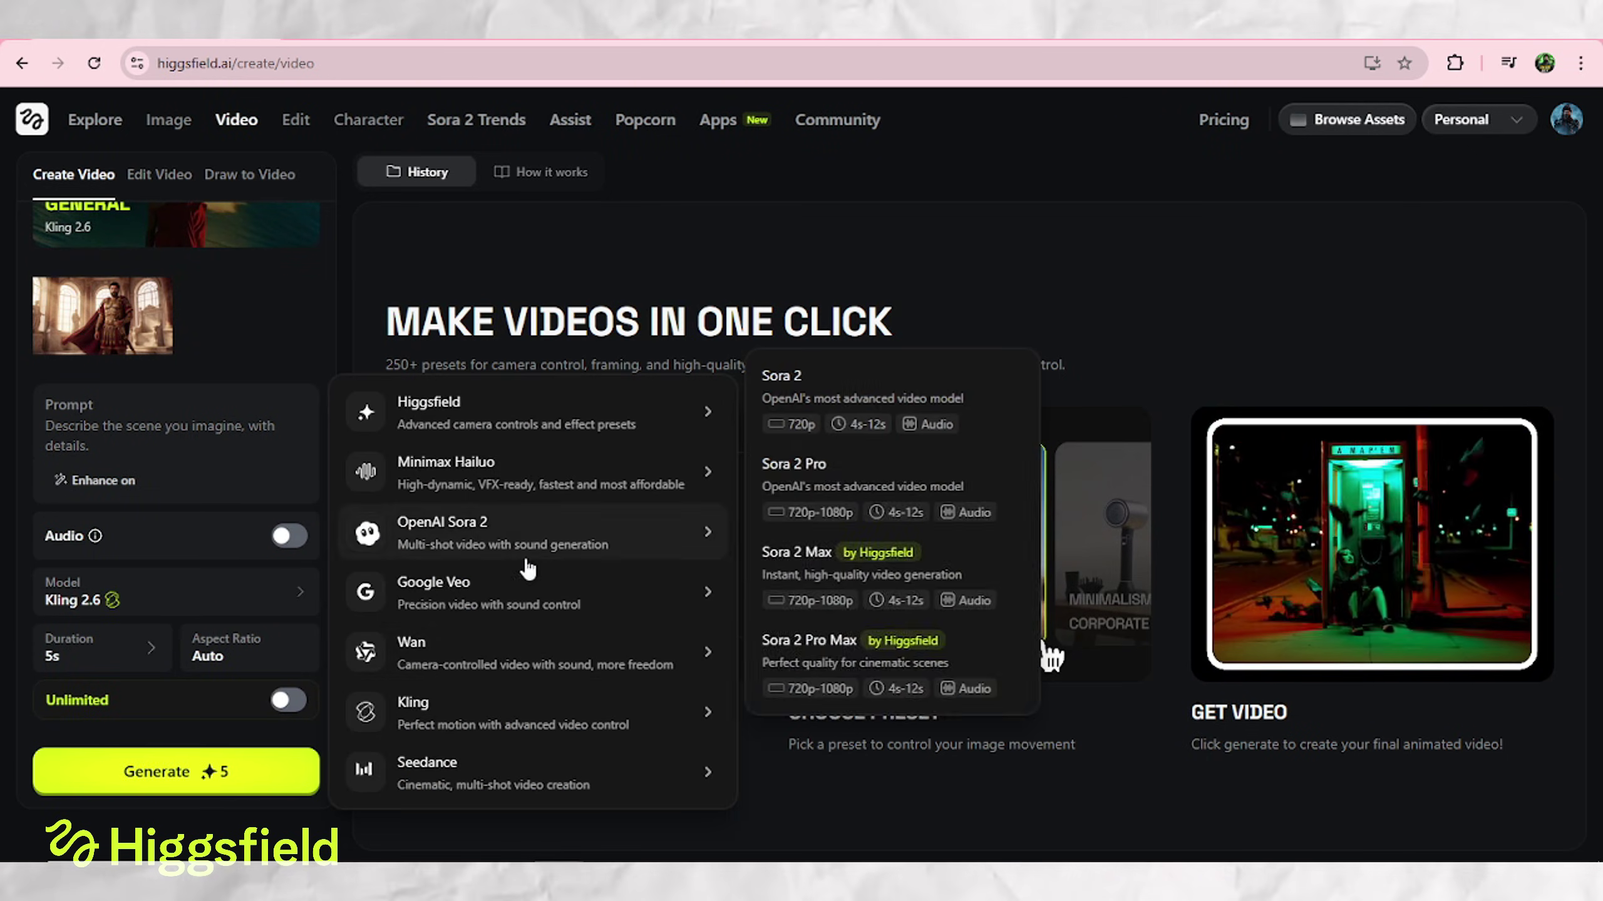
{"action": "mouse_move", "coordinate": [505, 707]}
{"action": "left_click", "coordinate": [971, 362]}
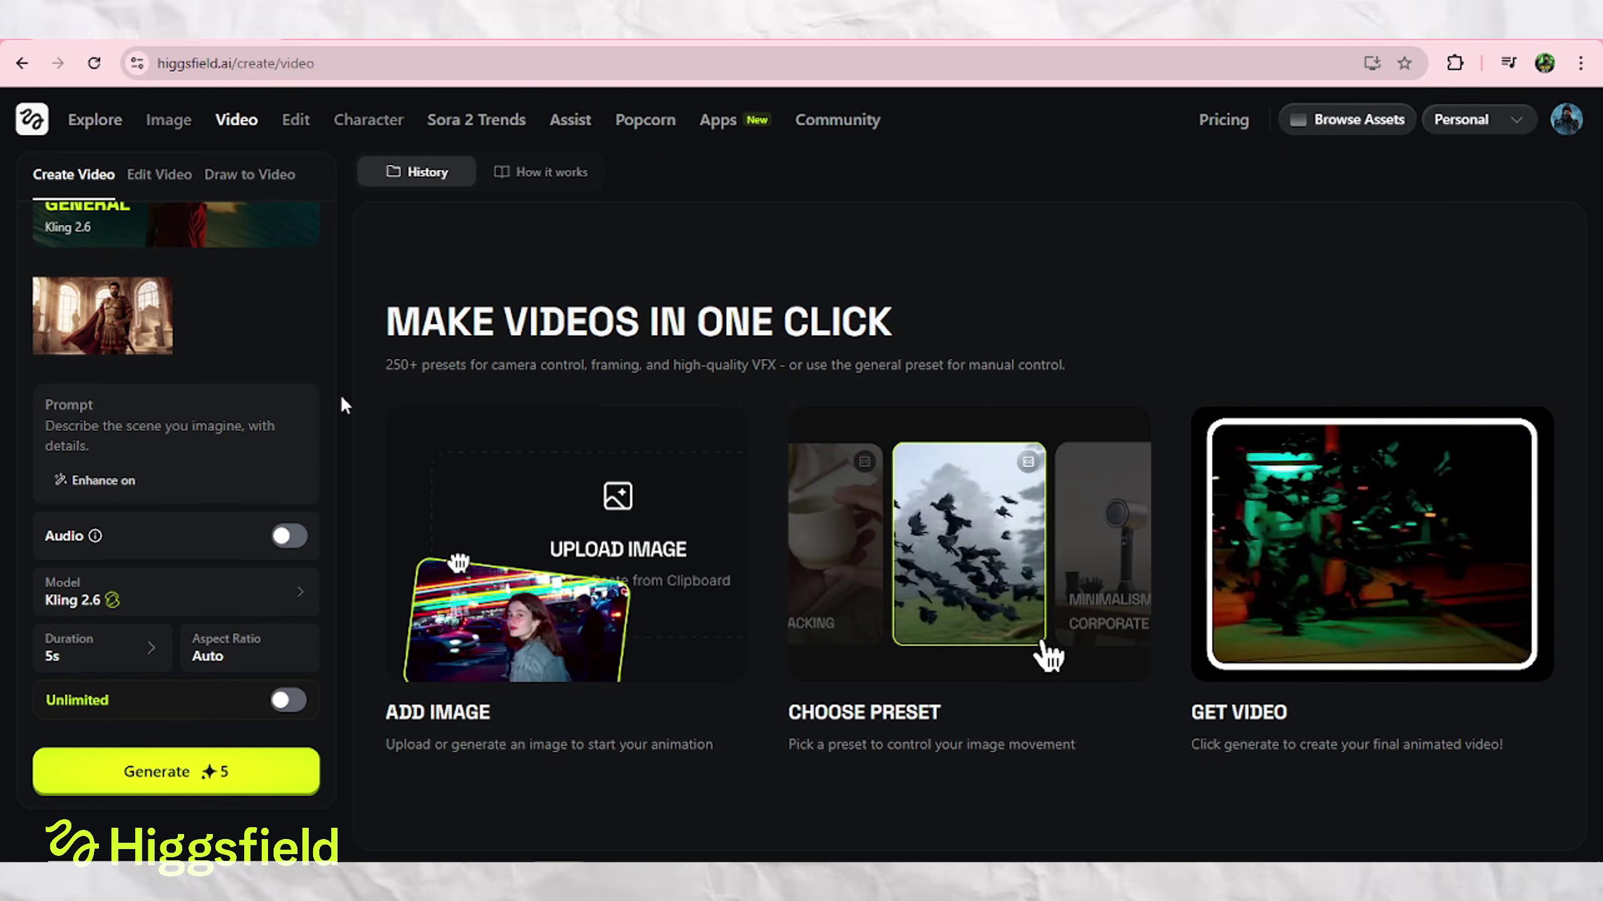
Enter the prompt of Osman Bey stepping towards the throne and generate the 5s video with Unlimited on
{"action": "left_click", "coordinate": [189, 436]}
{"action": "key", "text": "ctrl+v"}
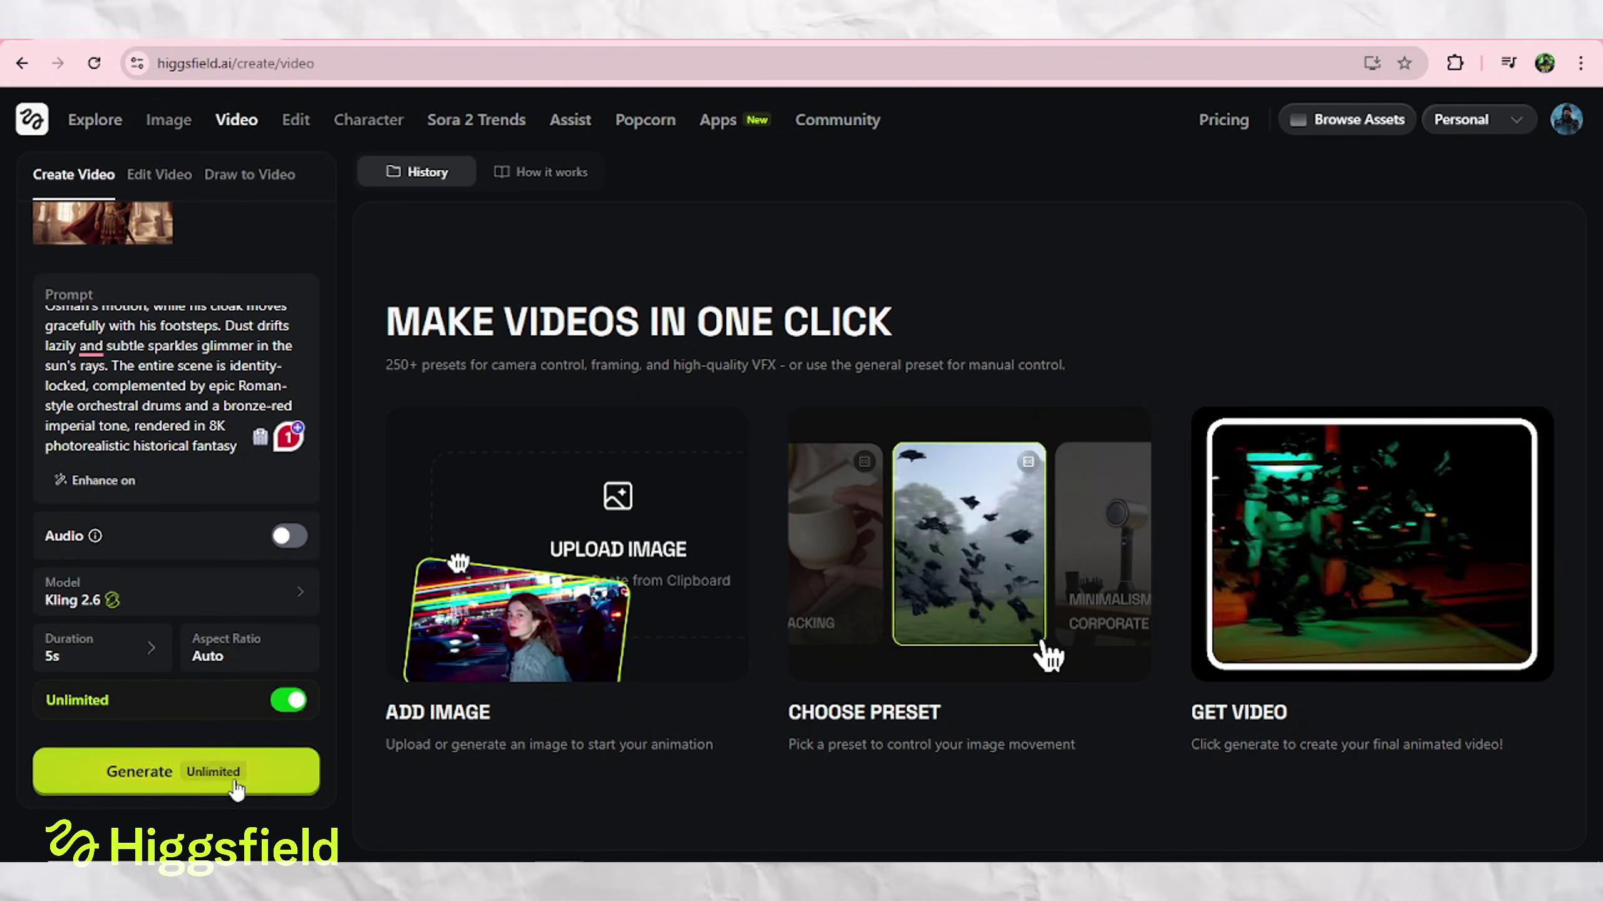
{"action": "left_click", "coordinate": [176, 771]}
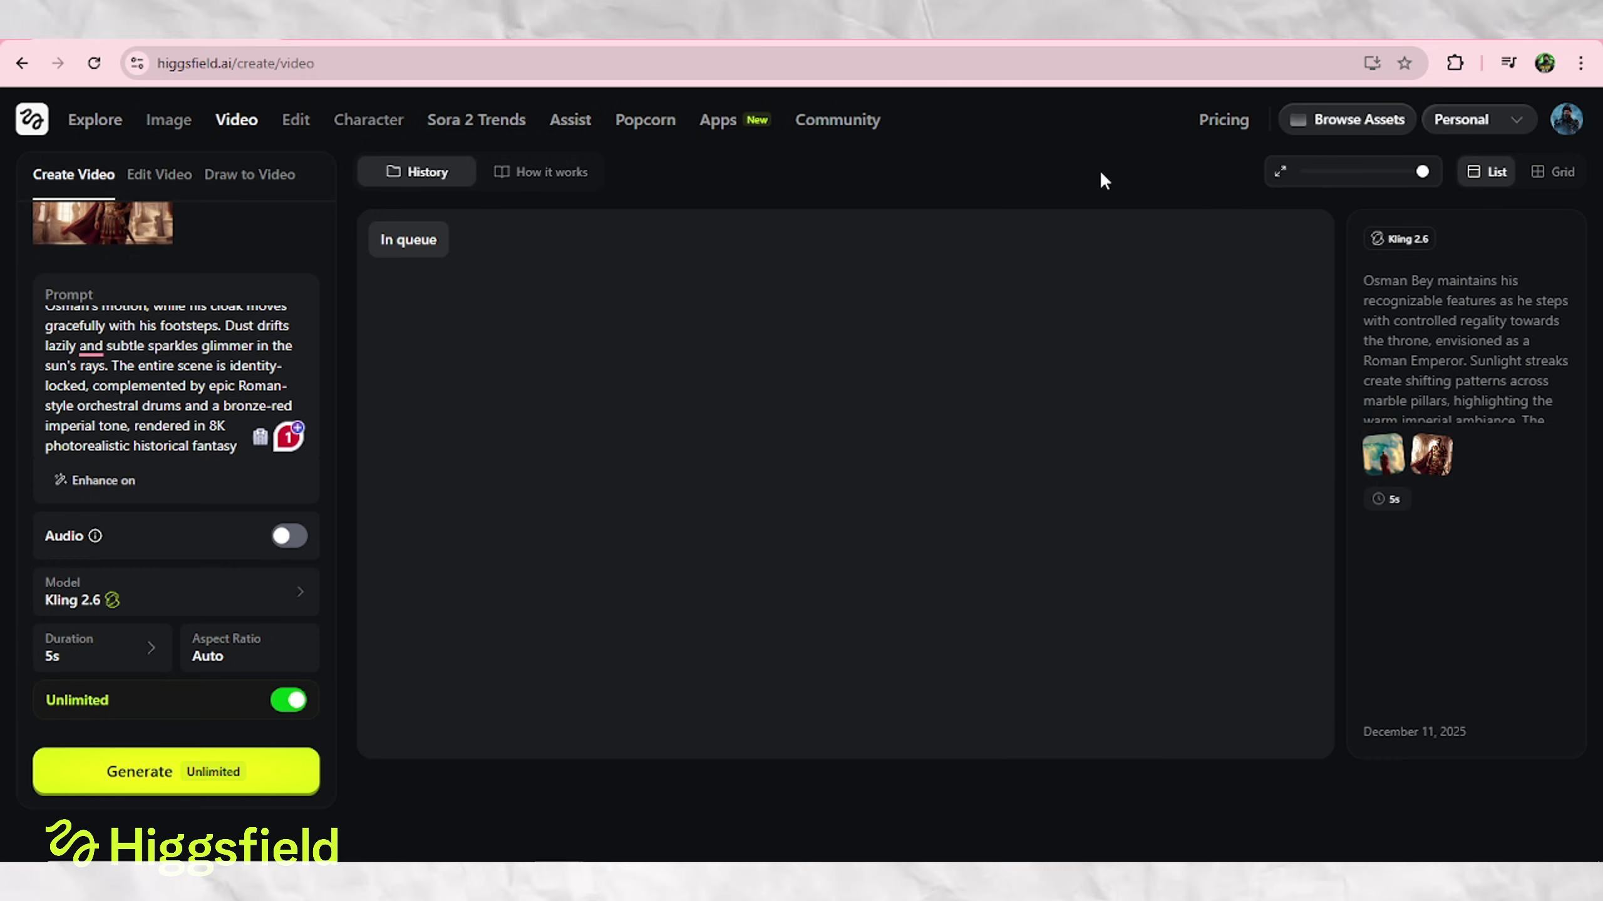
Play the generated throne room video and shrink the preview size of the video history
{"action": "scroll", "coordinate": [328, 398], "scroll_direction": "up", "scroll_amount": 4}
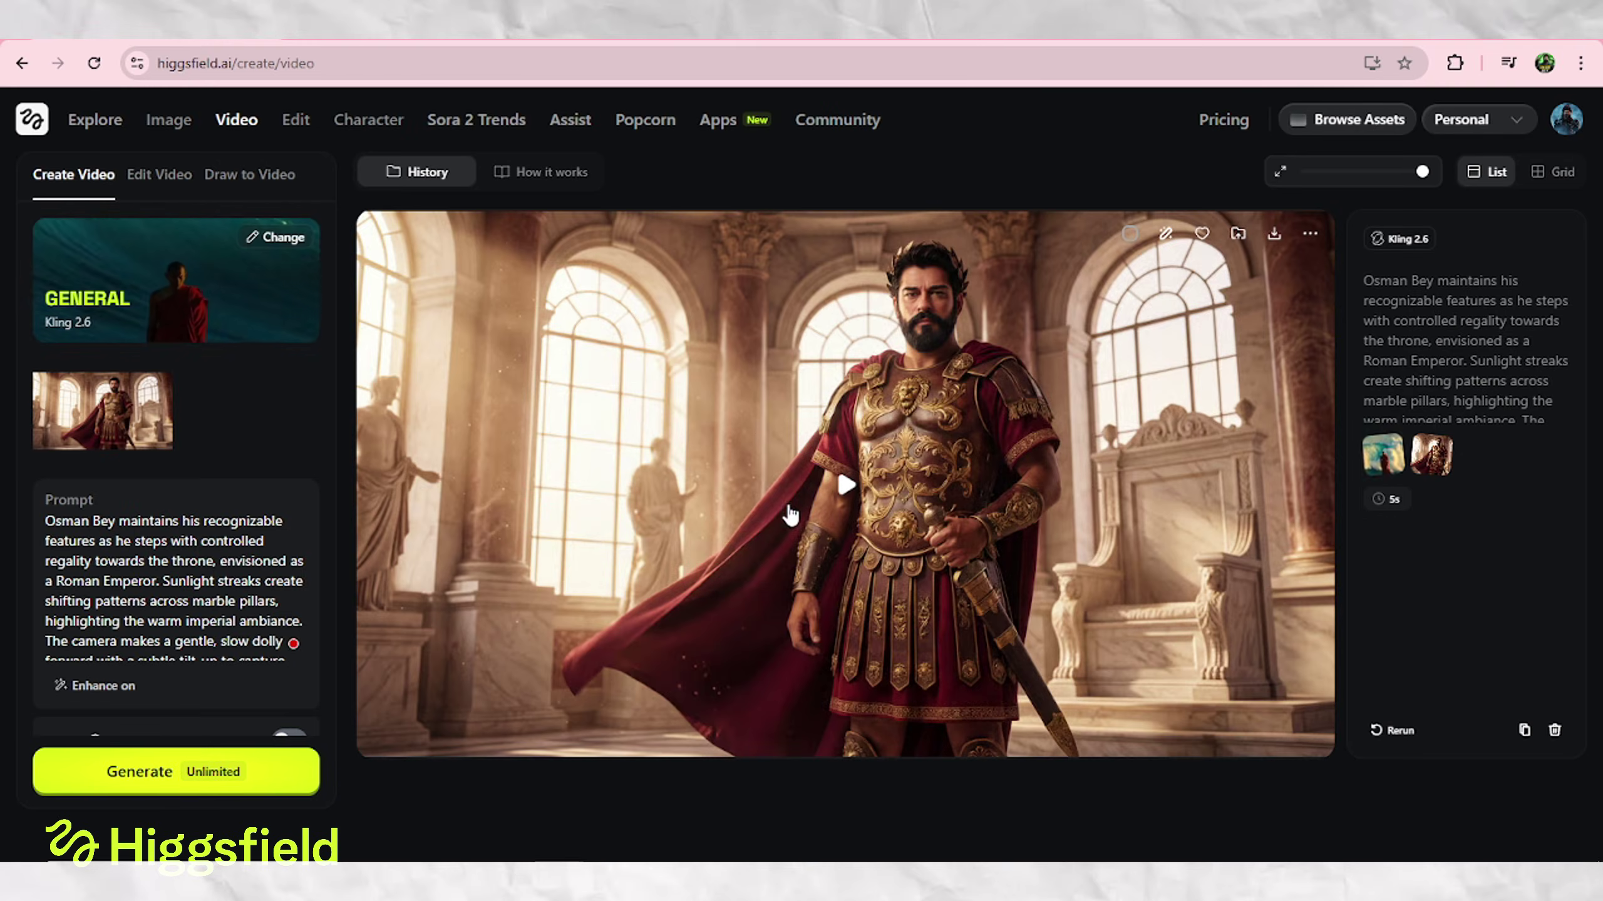
{"action": "left_click", "coordinate": [848, 489]}
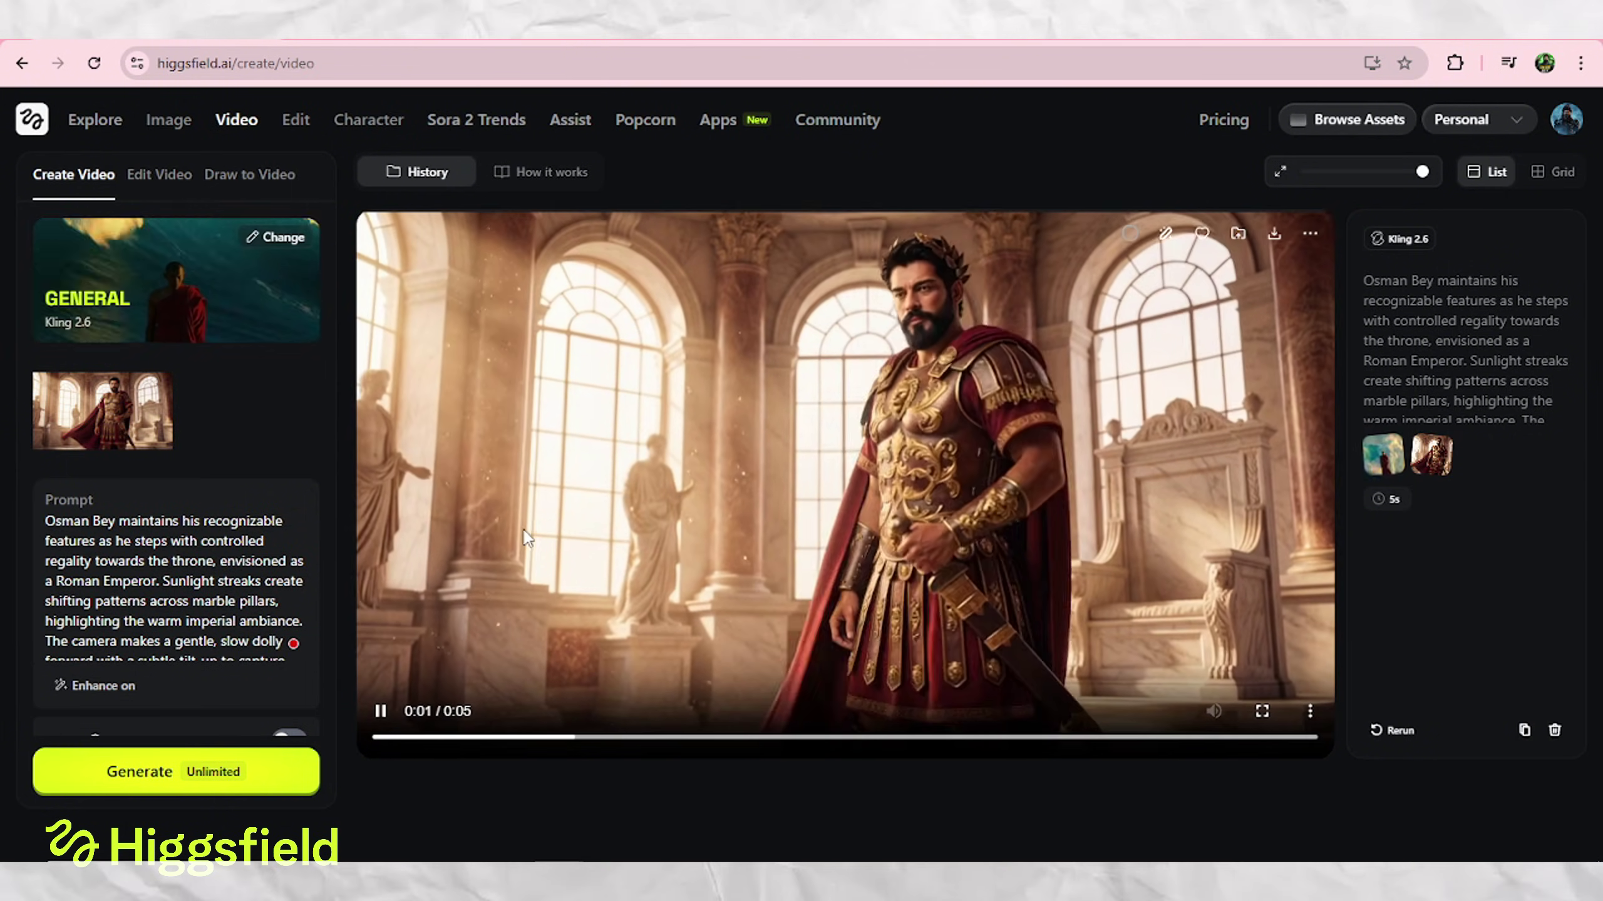
{"action": "left_click_drag", "start_coordinate": [1421, 171], "coordinate": [1329, 171]}
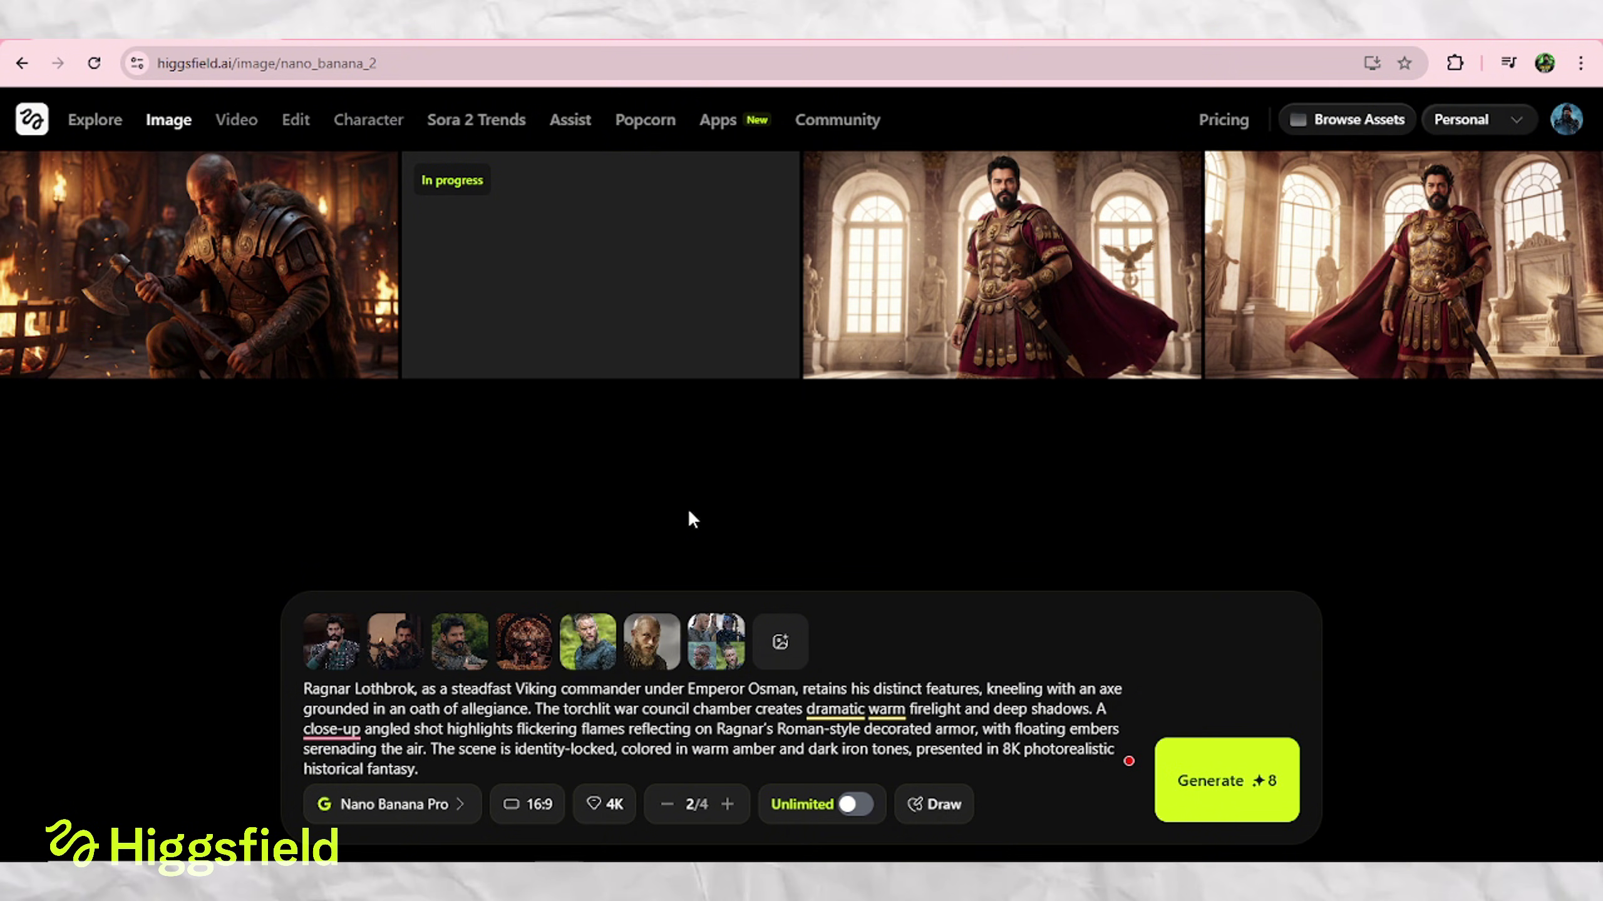
Enlarge the two generated images of Ragnar kneeling with his axe in turn to examine them
{"action": "left_click", "coordinate": [248, 207]}
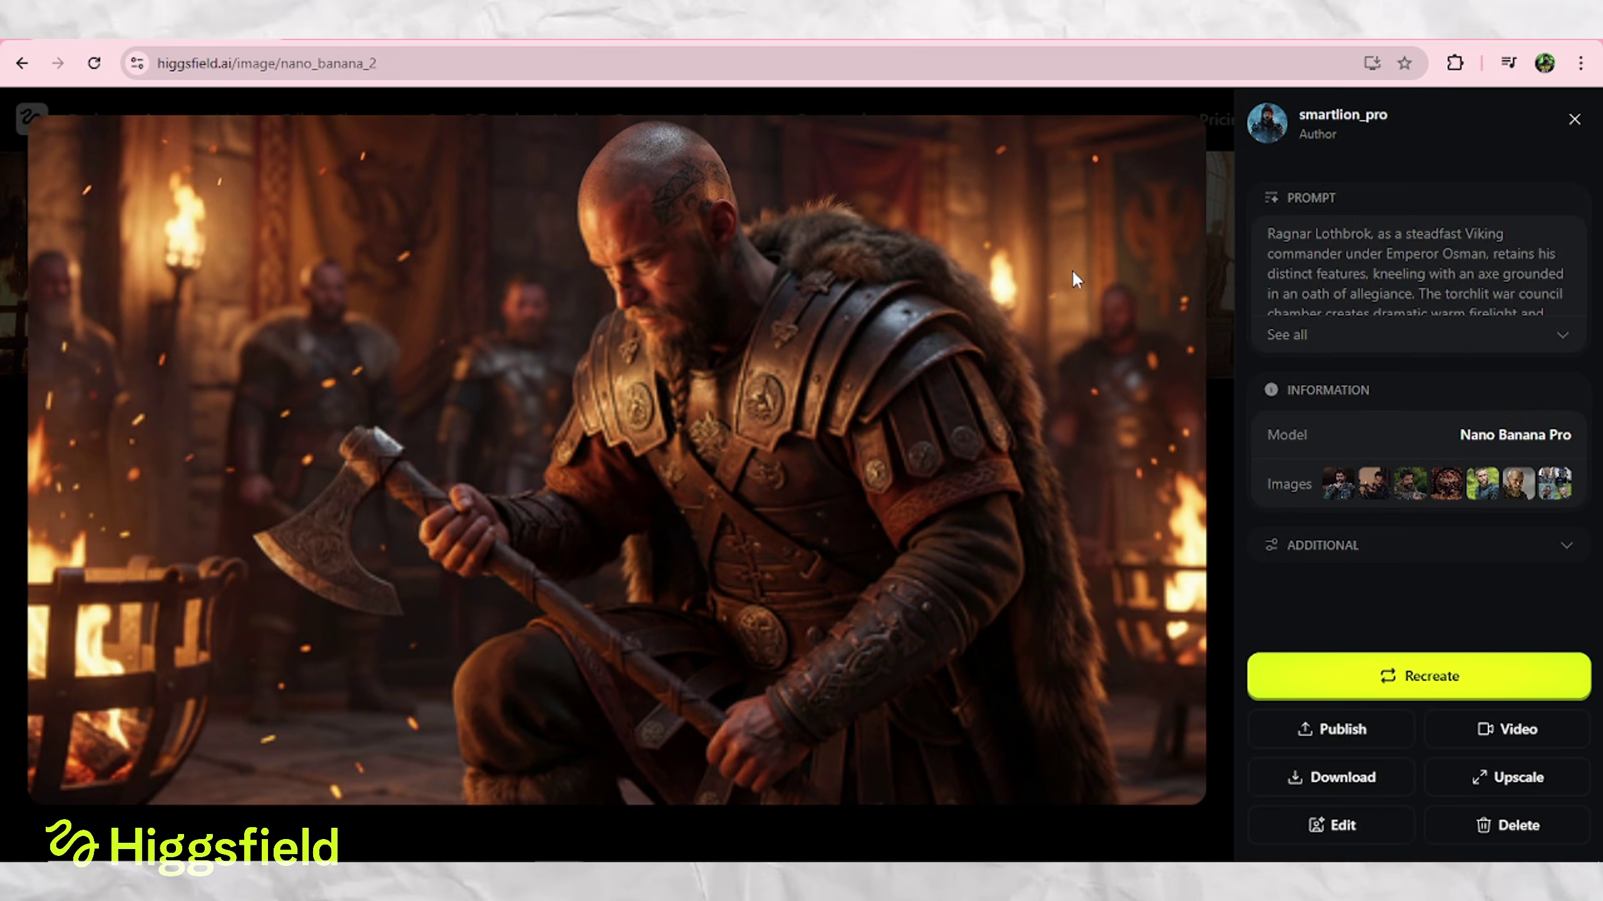
{"action": "left_click", "coordinate": [951, 110]}
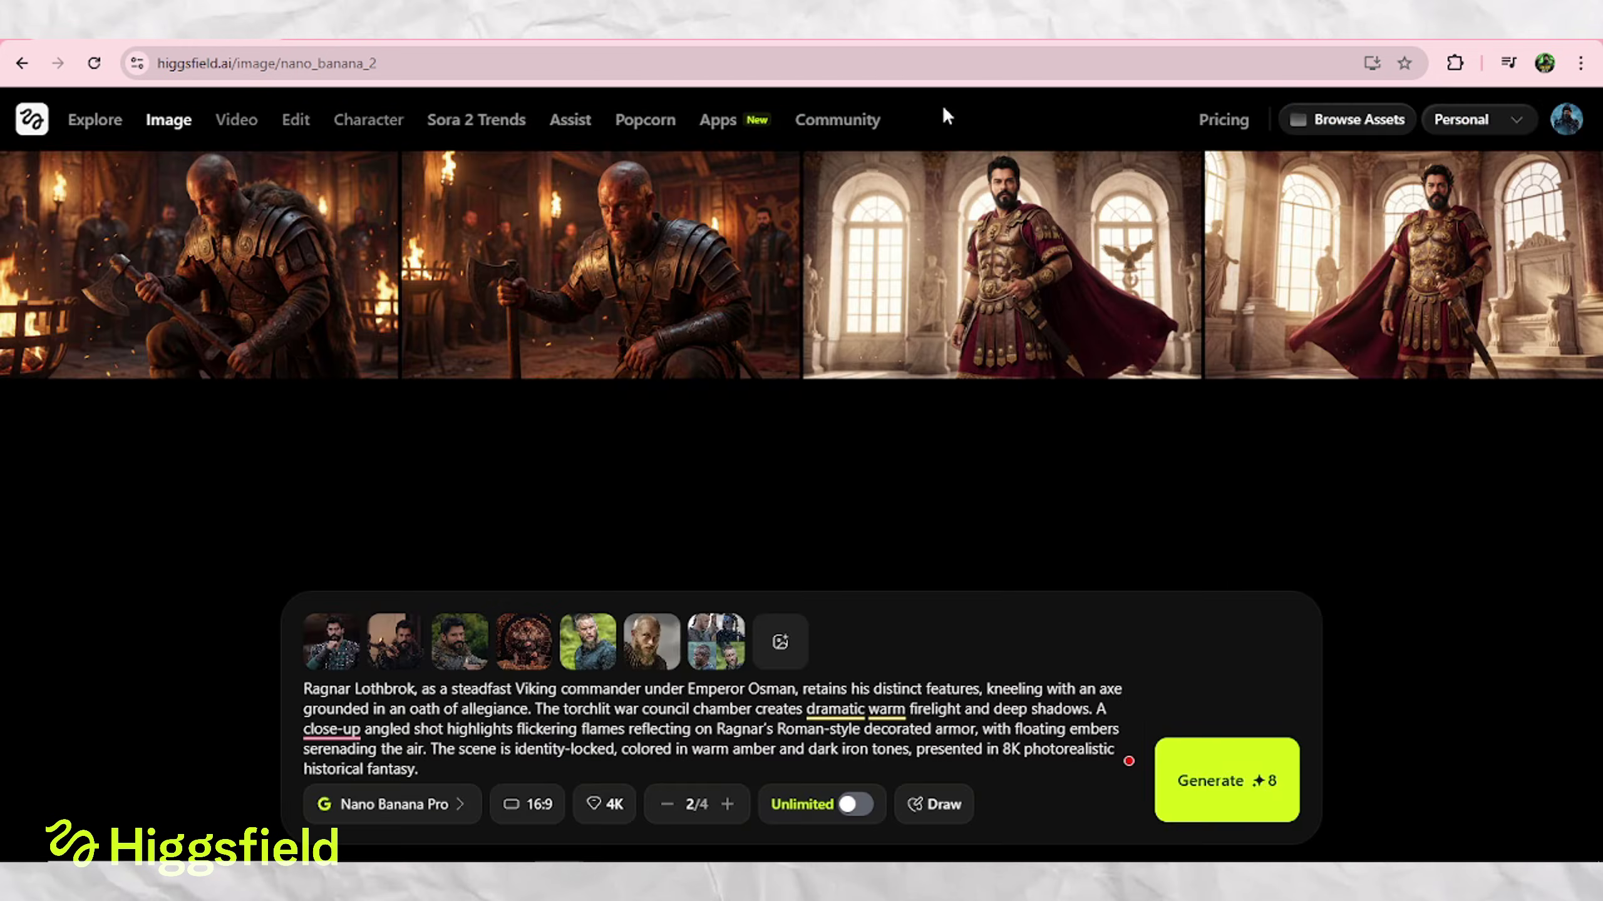
{"action": "left_click", "coordinate": [651, 245]}
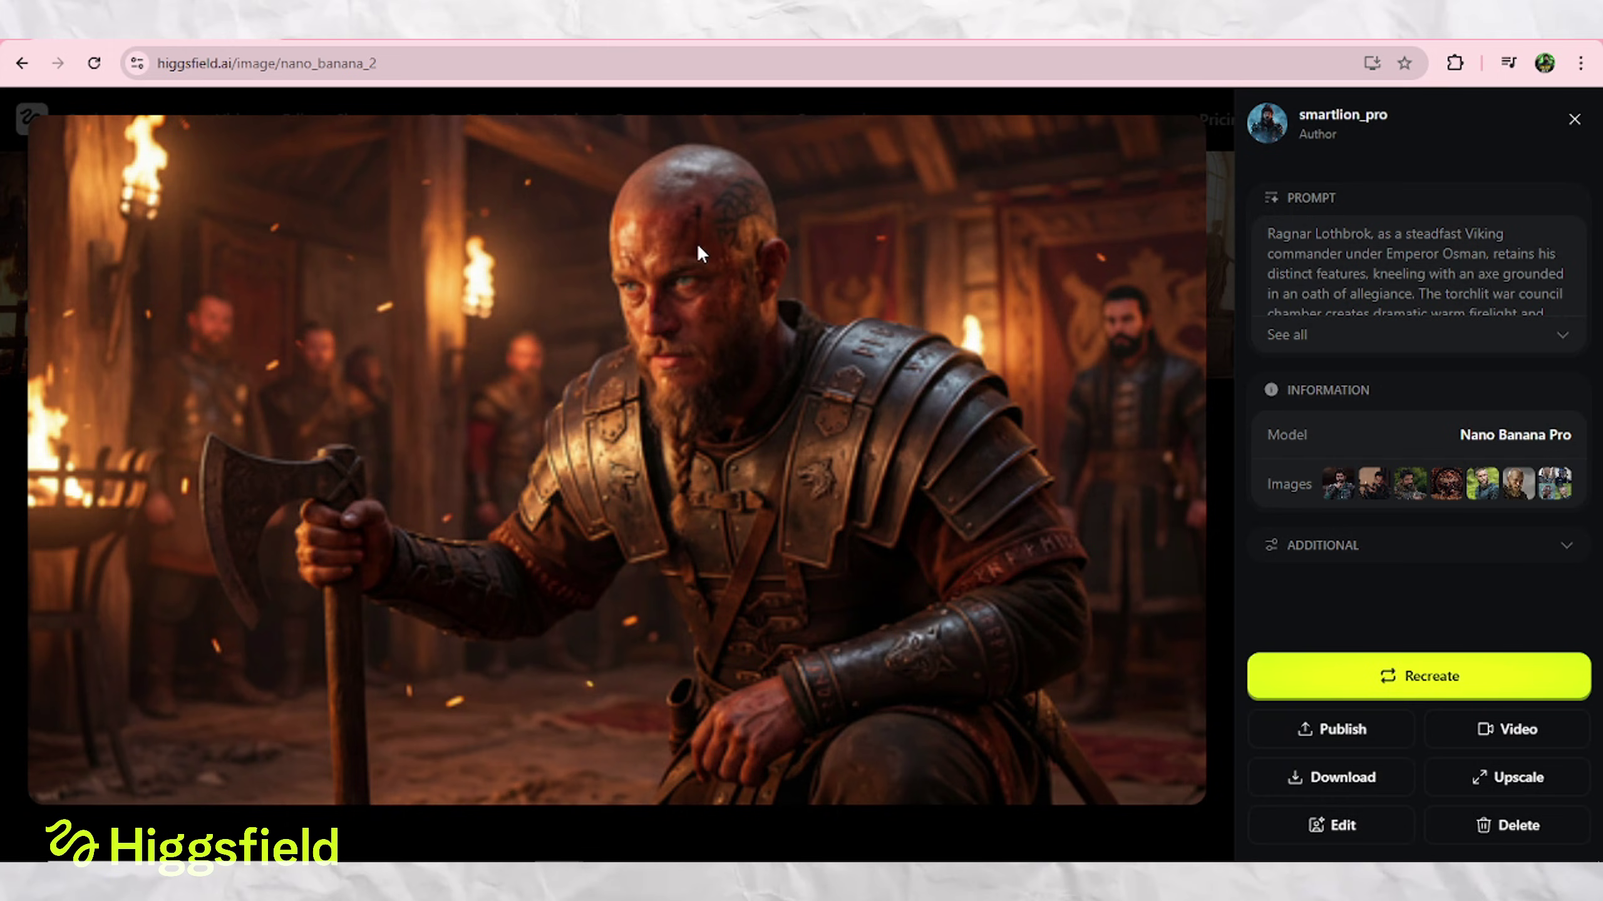
{"action": "left_click", "coordinate": [781, 114]}
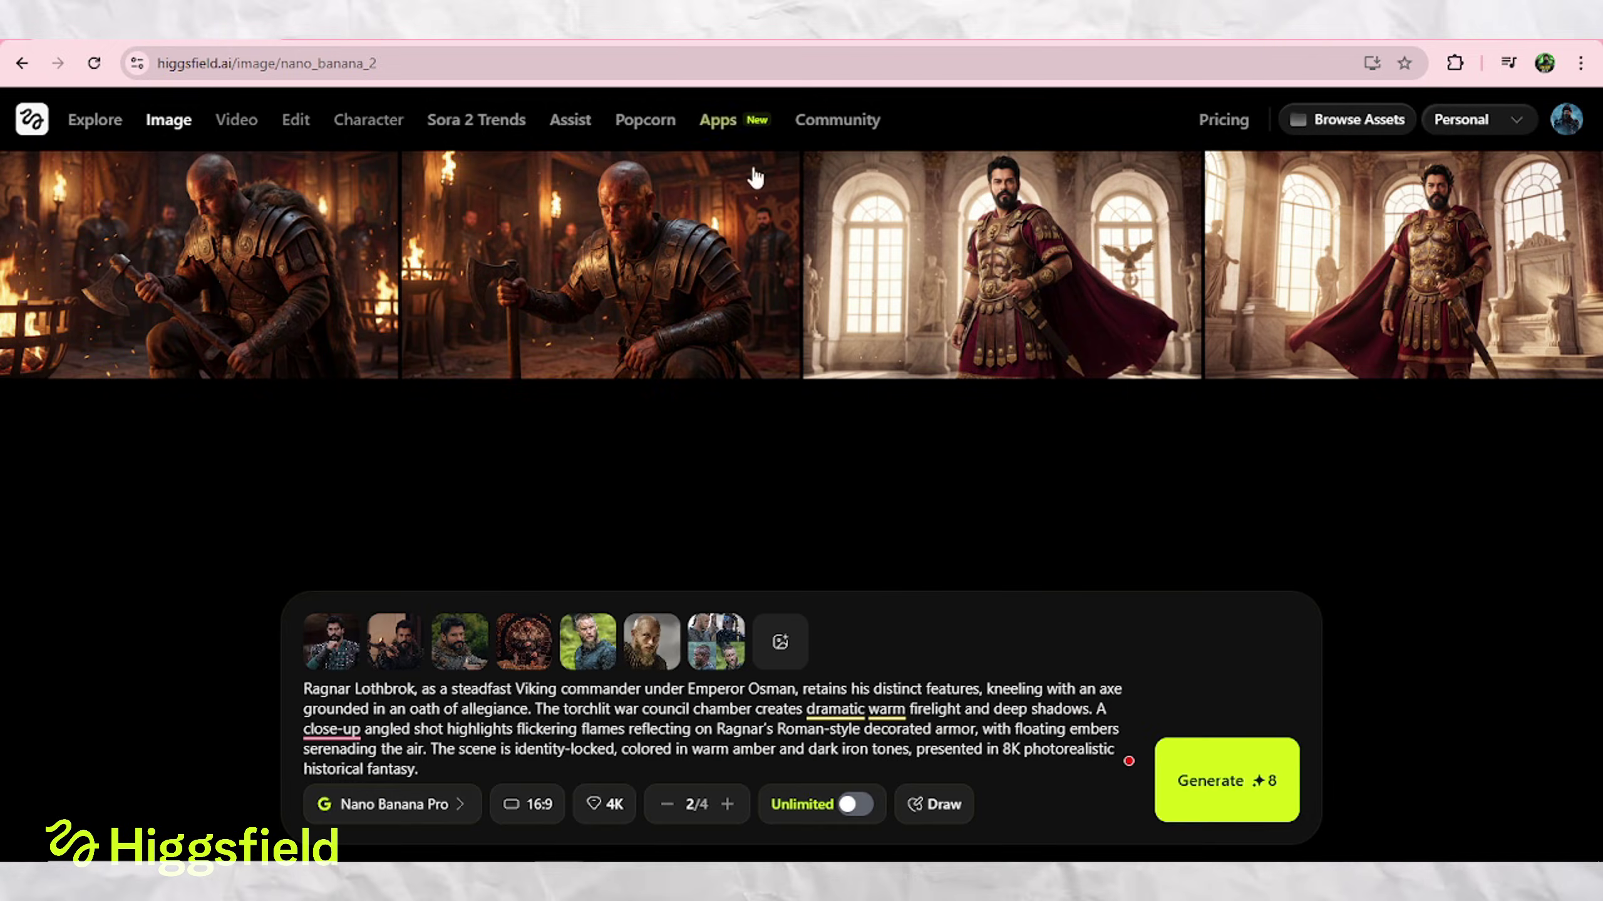
Start a video from the second kneeling Ragnar image and enter the prompt of him raising his axe in a solemn oath
{"action": "left_click", "coordinate": [719, 175]}
{"action": "left_click", "coordinate": [148, 456]}
{"action": "key", "text": "ctrl+v"}
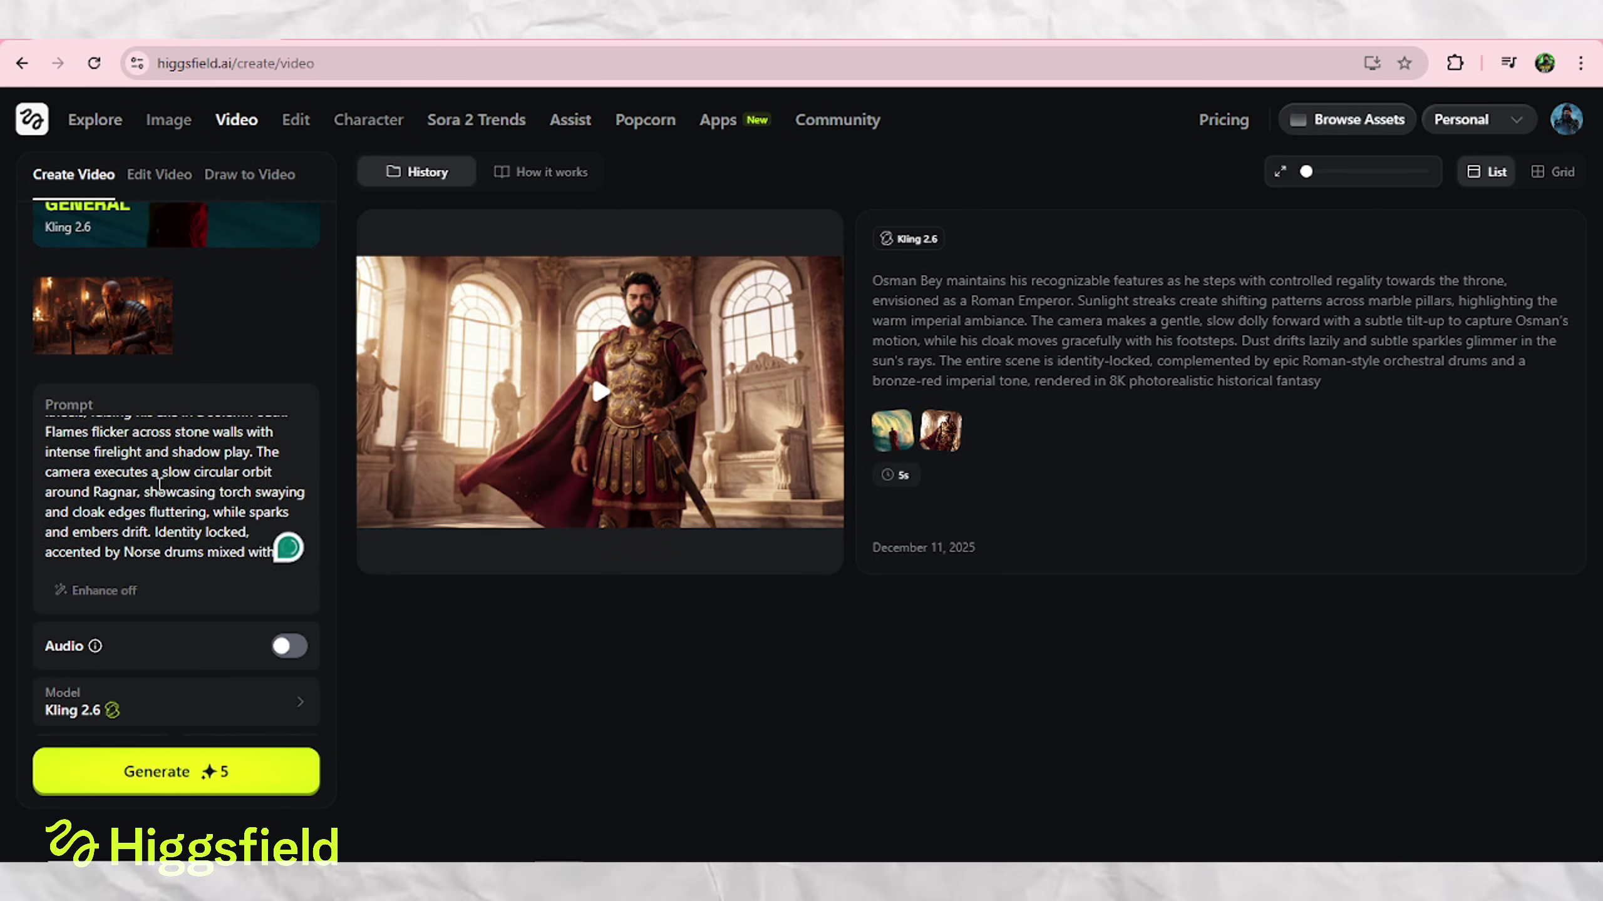
Turn on Unlimited and generate the 5s Ragnar video with Kling 2.6
{"action": "scroll", "coordinate": [149, 456], "scroll_direction": "up", "scroll_amount": 3}
{"action": "scroll", "coordinate": [148, 455], "scroll_direction": "down", "scroll_amount": 3}
{"action": "left_click", "coordinate": [289, 699]}
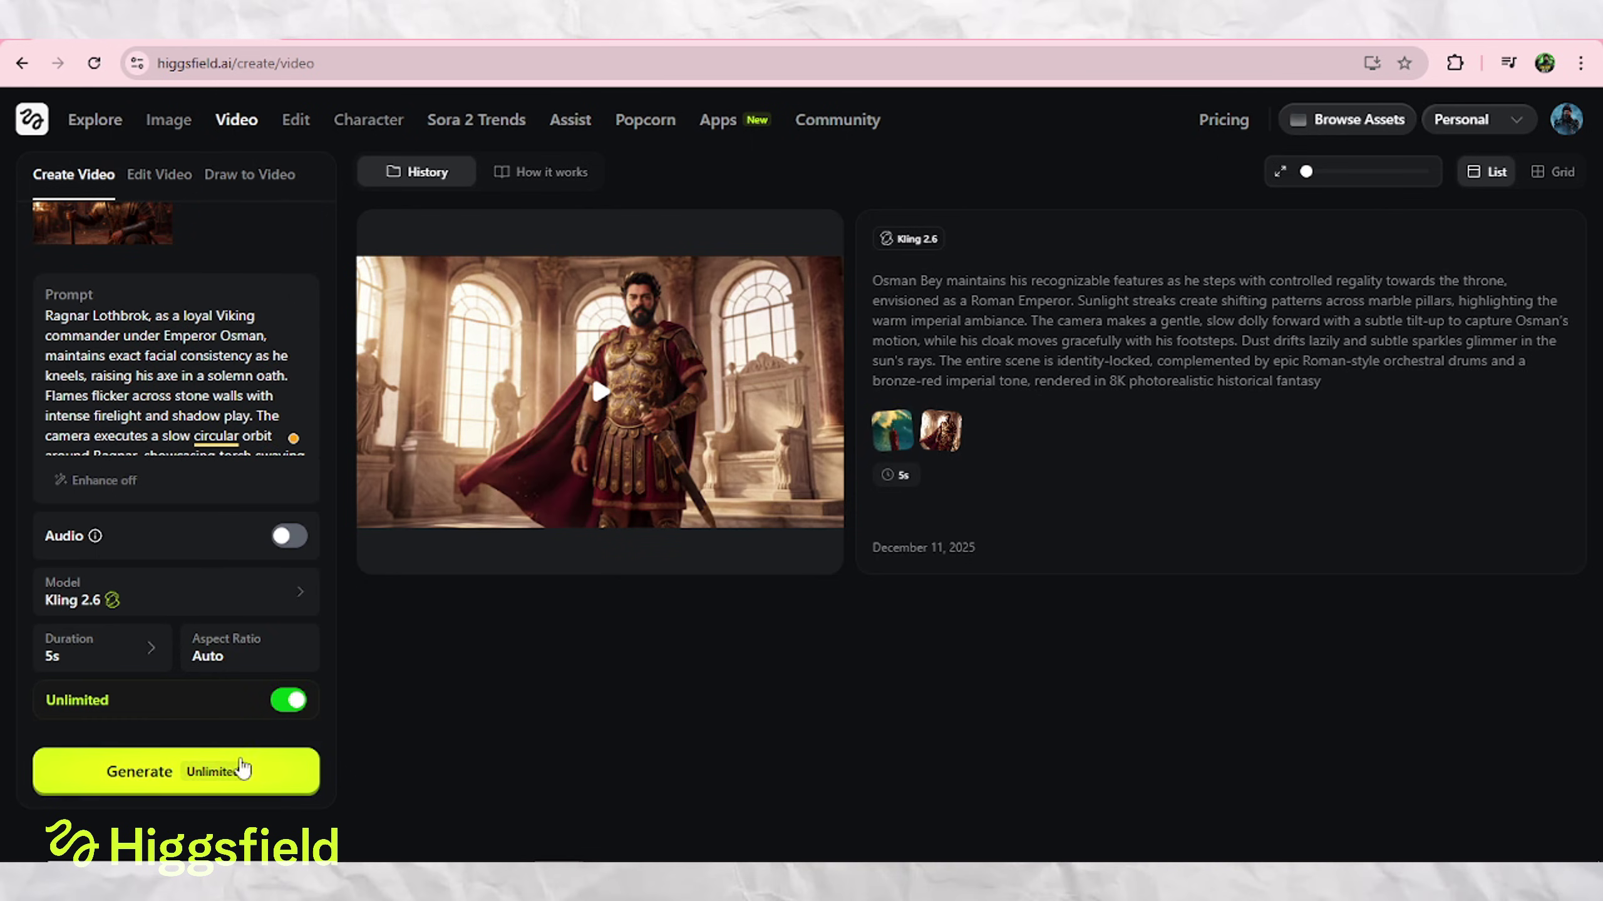
{"action": "left_click", "coordinate": [161, 780]}
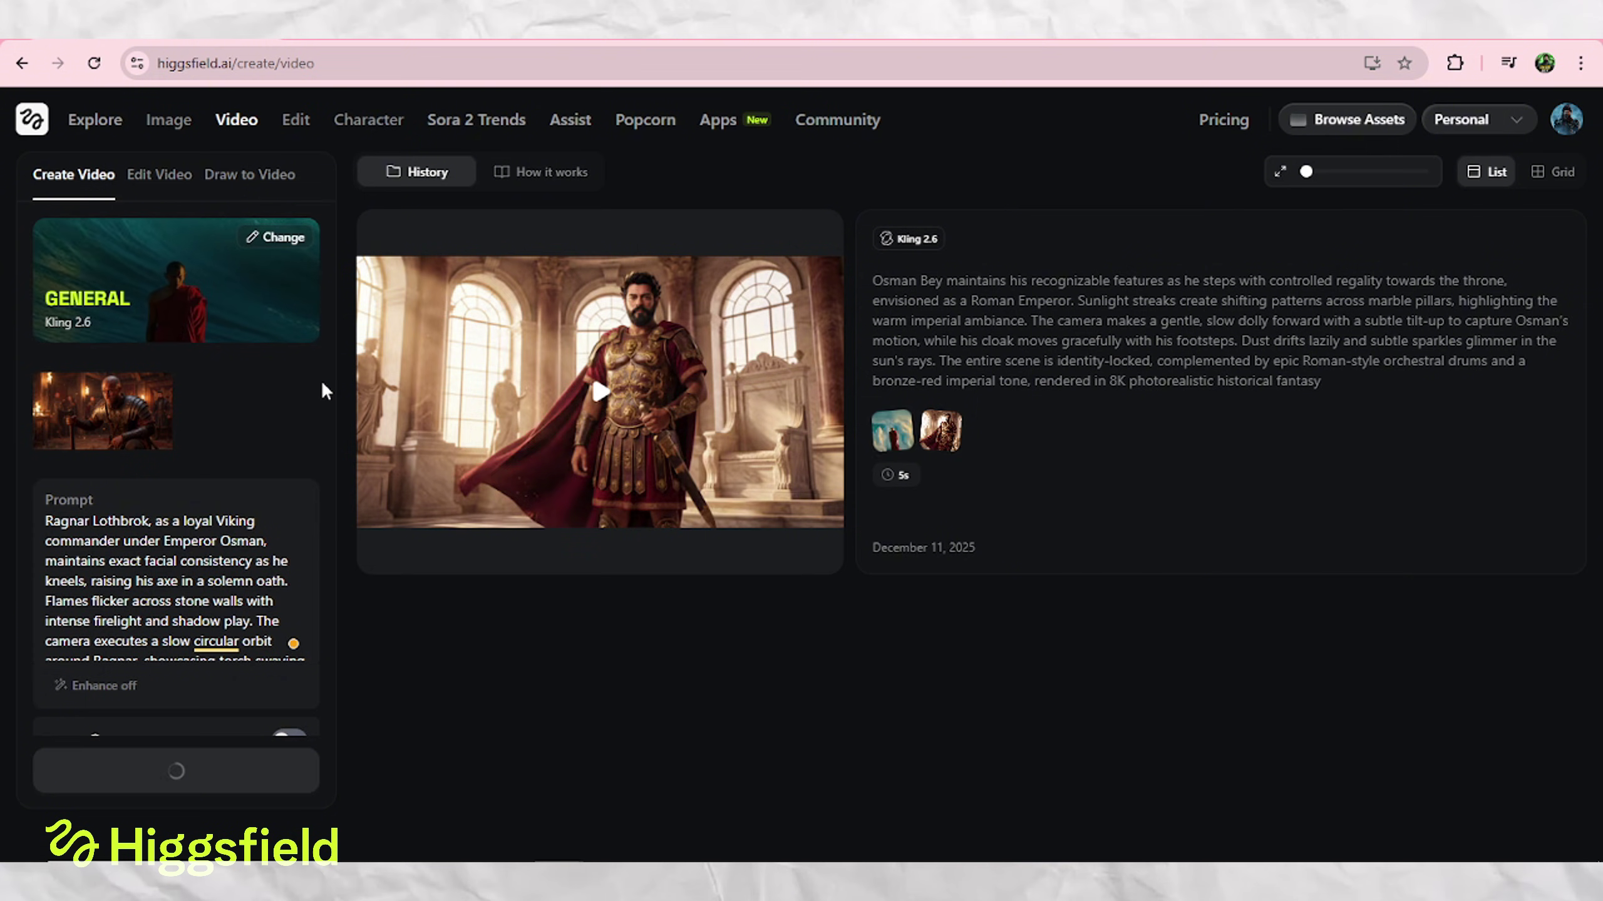
Play the generated Ragnar axe oath video and review it in the history
{"action": "left_click", "coordinate": [597, 388]}
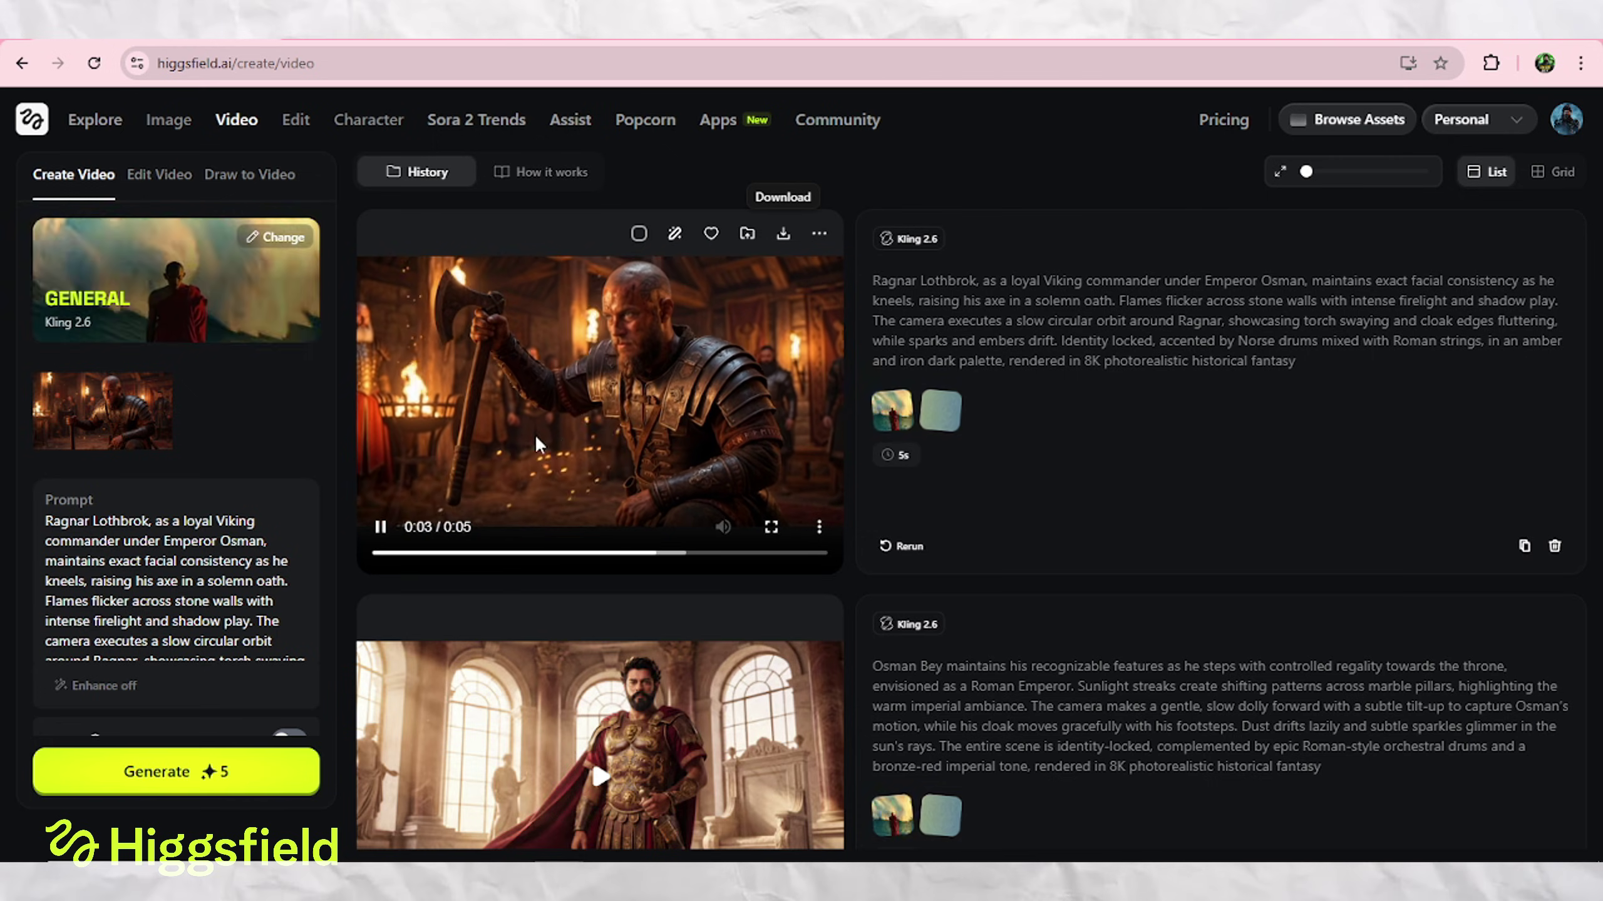
{"action": "scroll", "coordinate": [534, 434], "scroll_direction": "down", "scroll_amount": 3}
{"action": "scroll", "coordinate": [615, 402], "scroll_direction": "up", "scroll_amount": 3}
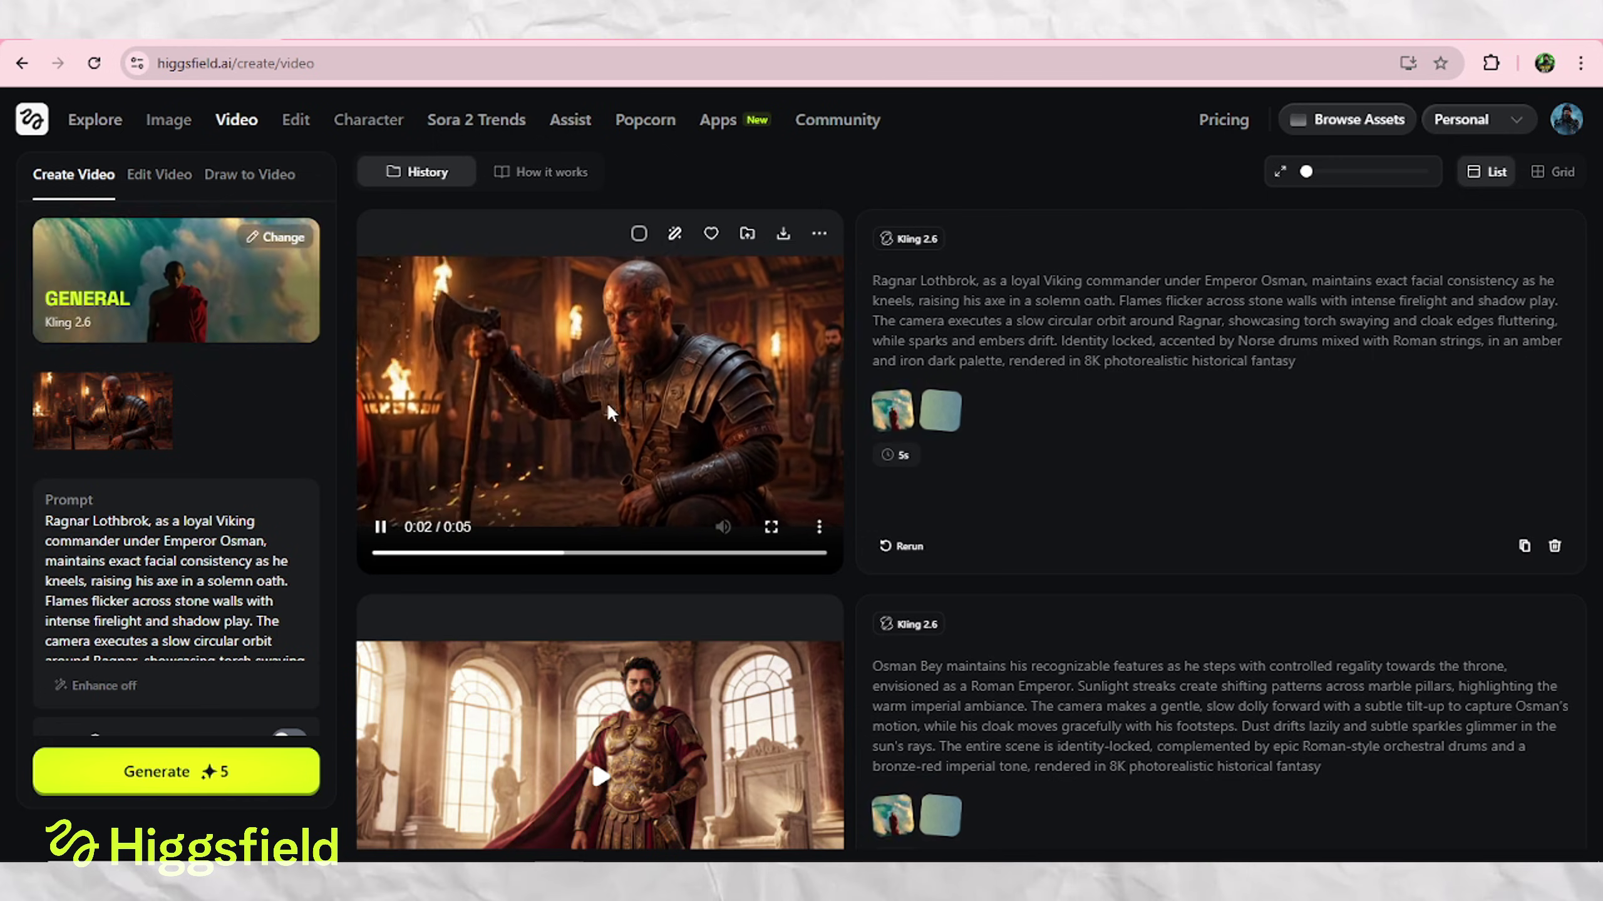
Return to image creation with the Nano Banana Pro model and add the laurel-crowned emperor image as a reference
{"action": "left_click", "coordinate": [157, 120]}
{"action": "mouse_move", "coordinate": [156, 120]}
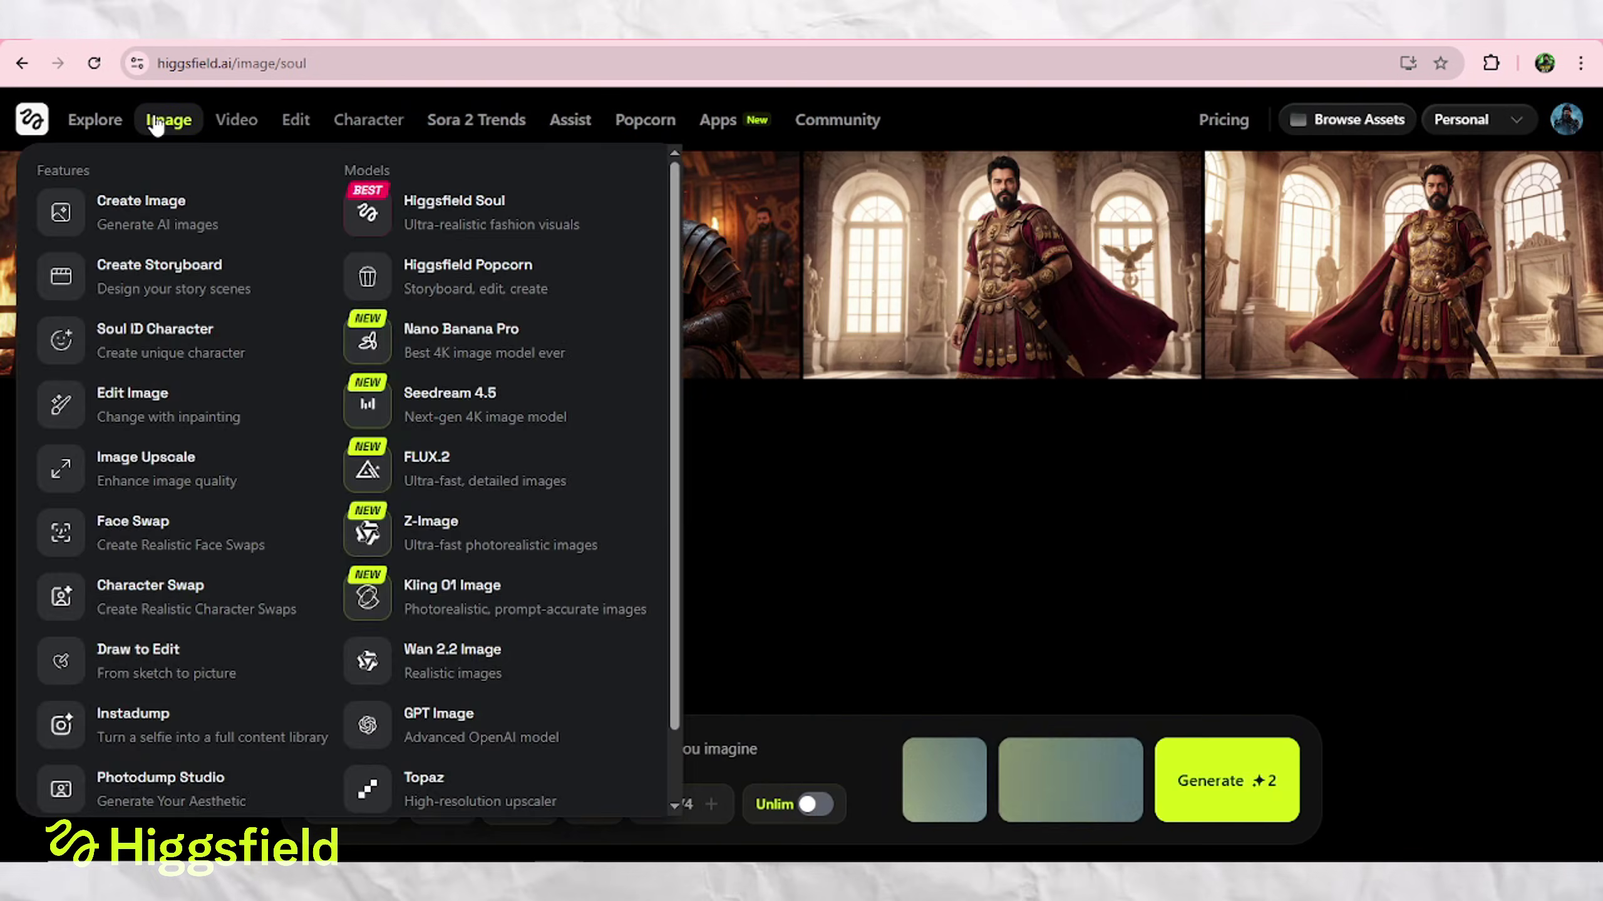
{"action": "left_click", "coordinate": [143, 198]}
{"action": "left_click", "coordinate": [332, 802]}
{"action": "left_click", "coordinate": [429, 347]}
{"action": "left_click_drag", "start_coordinate": [1386, 261], "coordinate": [407, 433]}
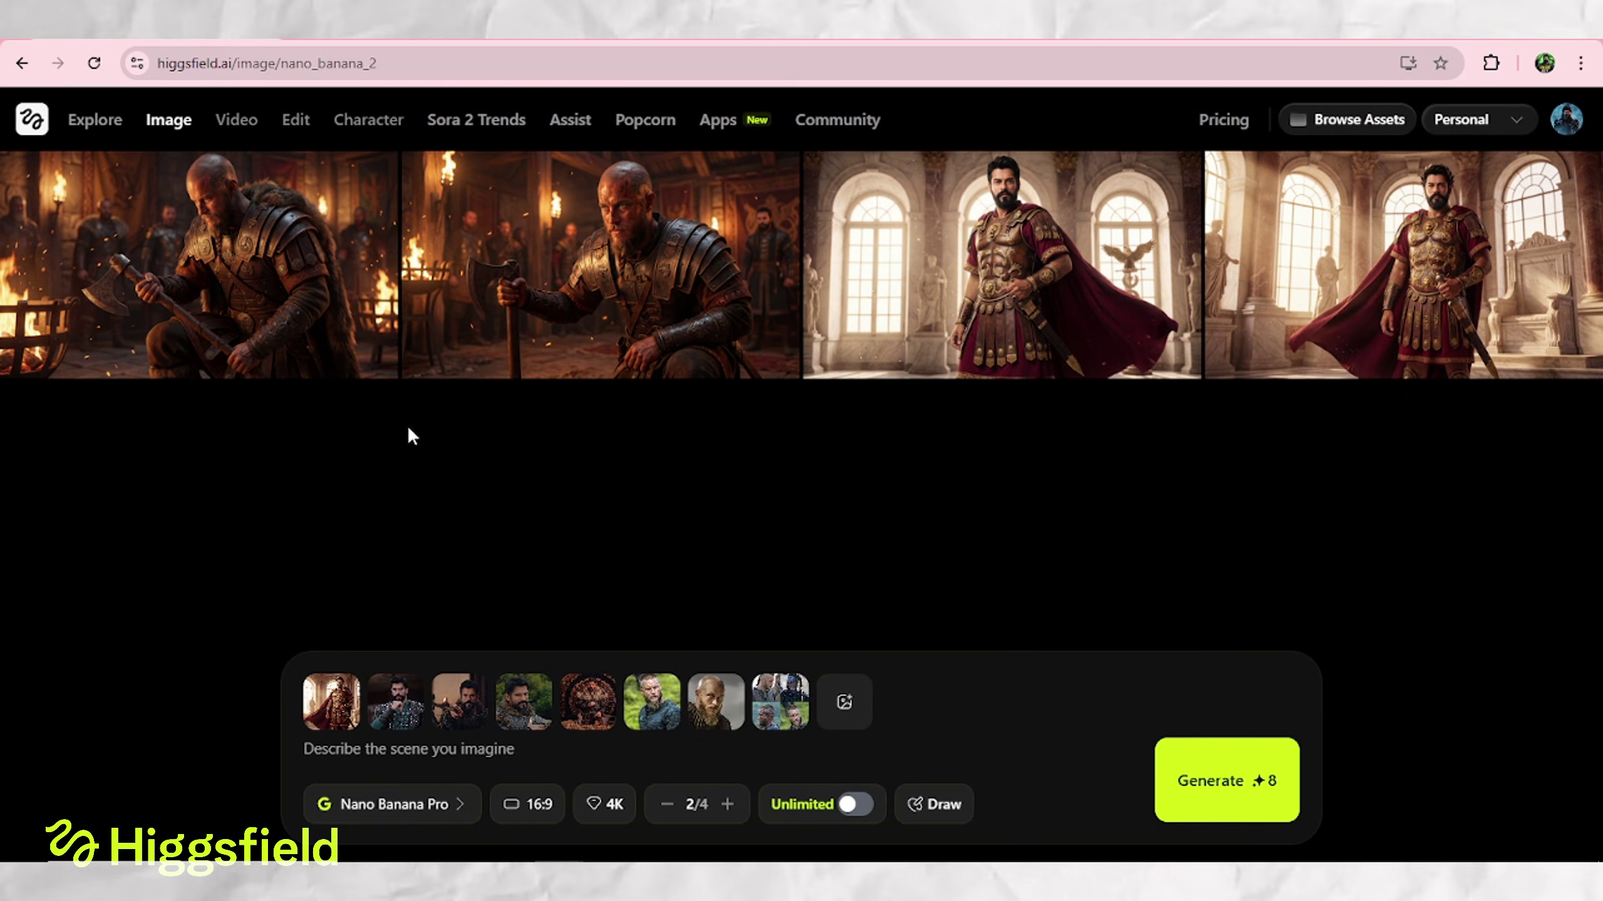
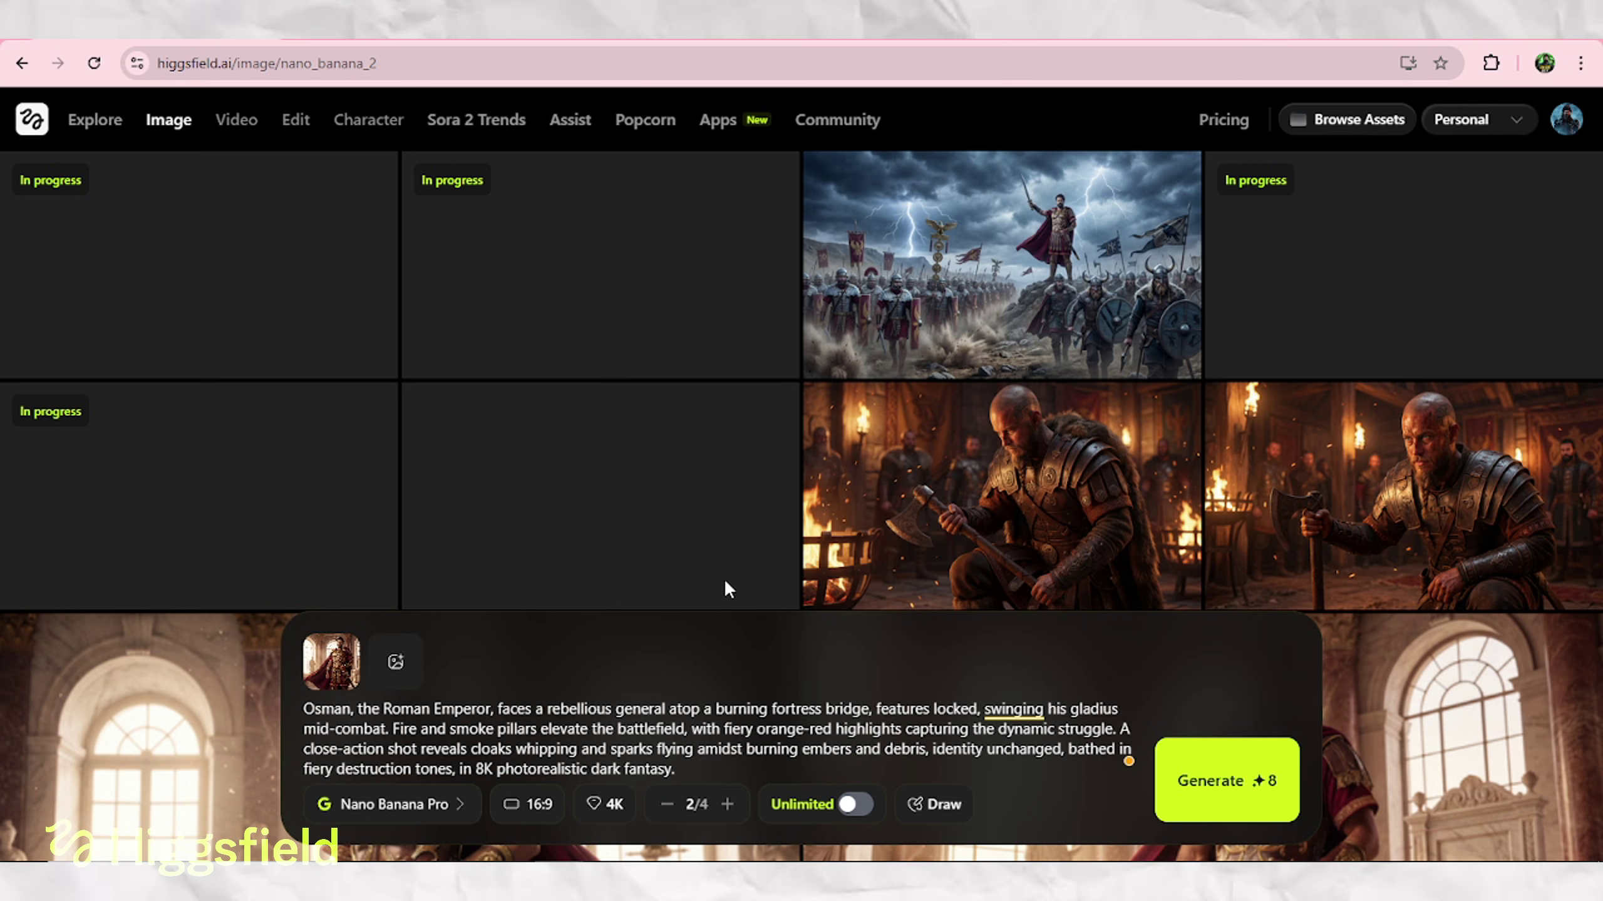
Enlarge the Roman and Viking army image and both burning-bridge duel images in turn to inspect them
{"action": "left_click", "coordinate": [947, 197]}
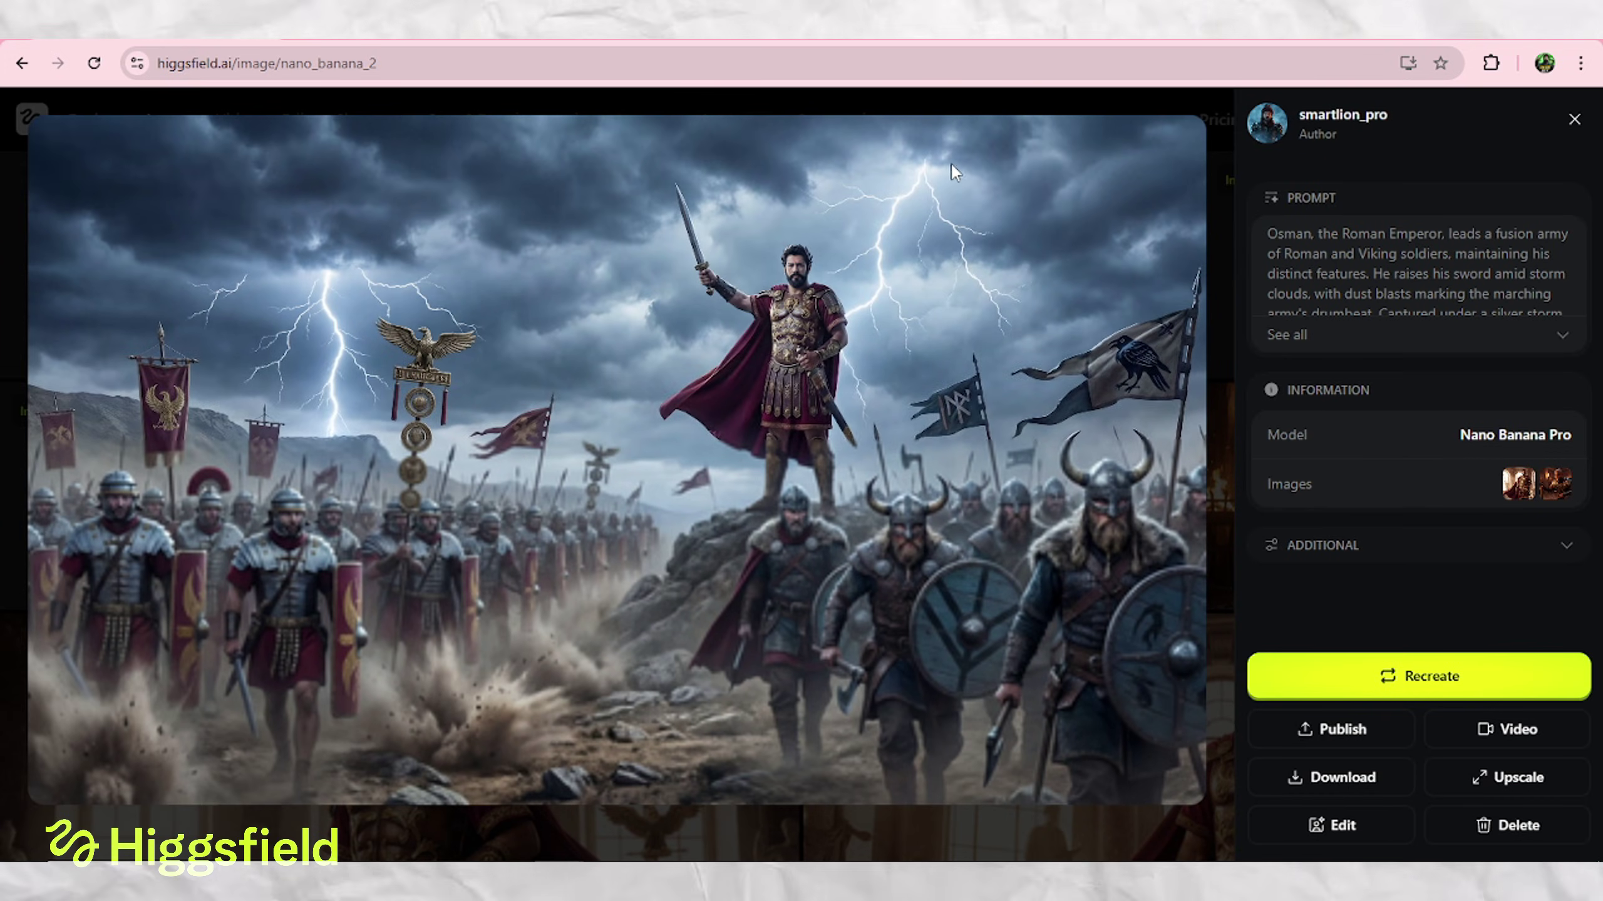
{"action": "left_click", "coordinate": [959, 106]}
{"action": "left_click", "coordinate": [658, 273]}
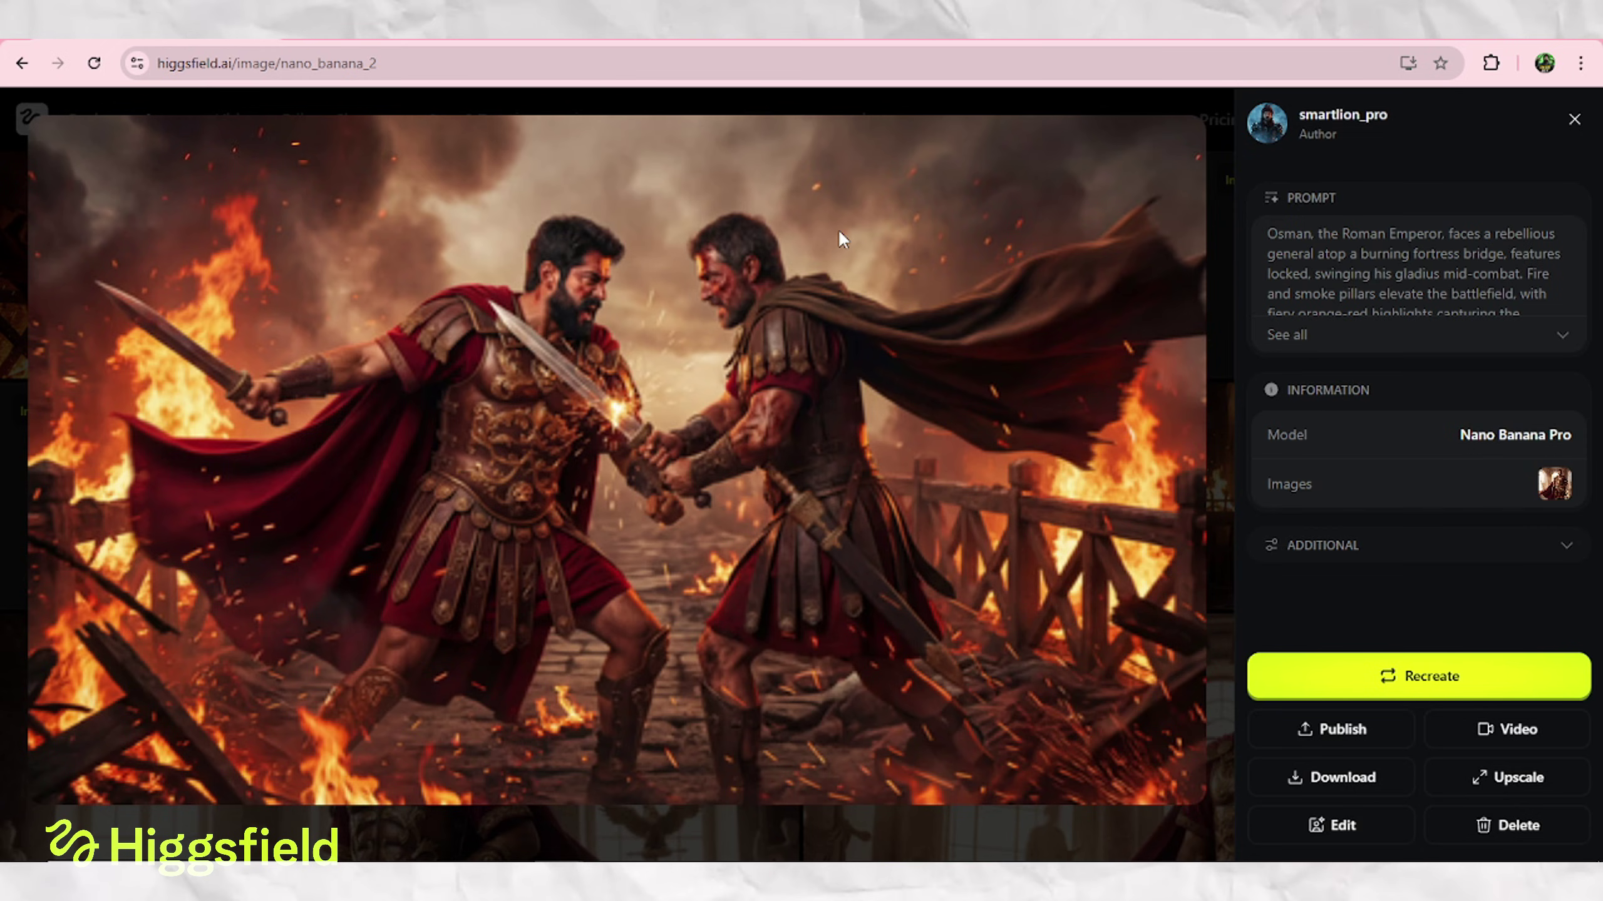
{"action": "left_click", "coordinate": [679, 117]}
{"action": "left_click", "coordinate": [322, 261]}
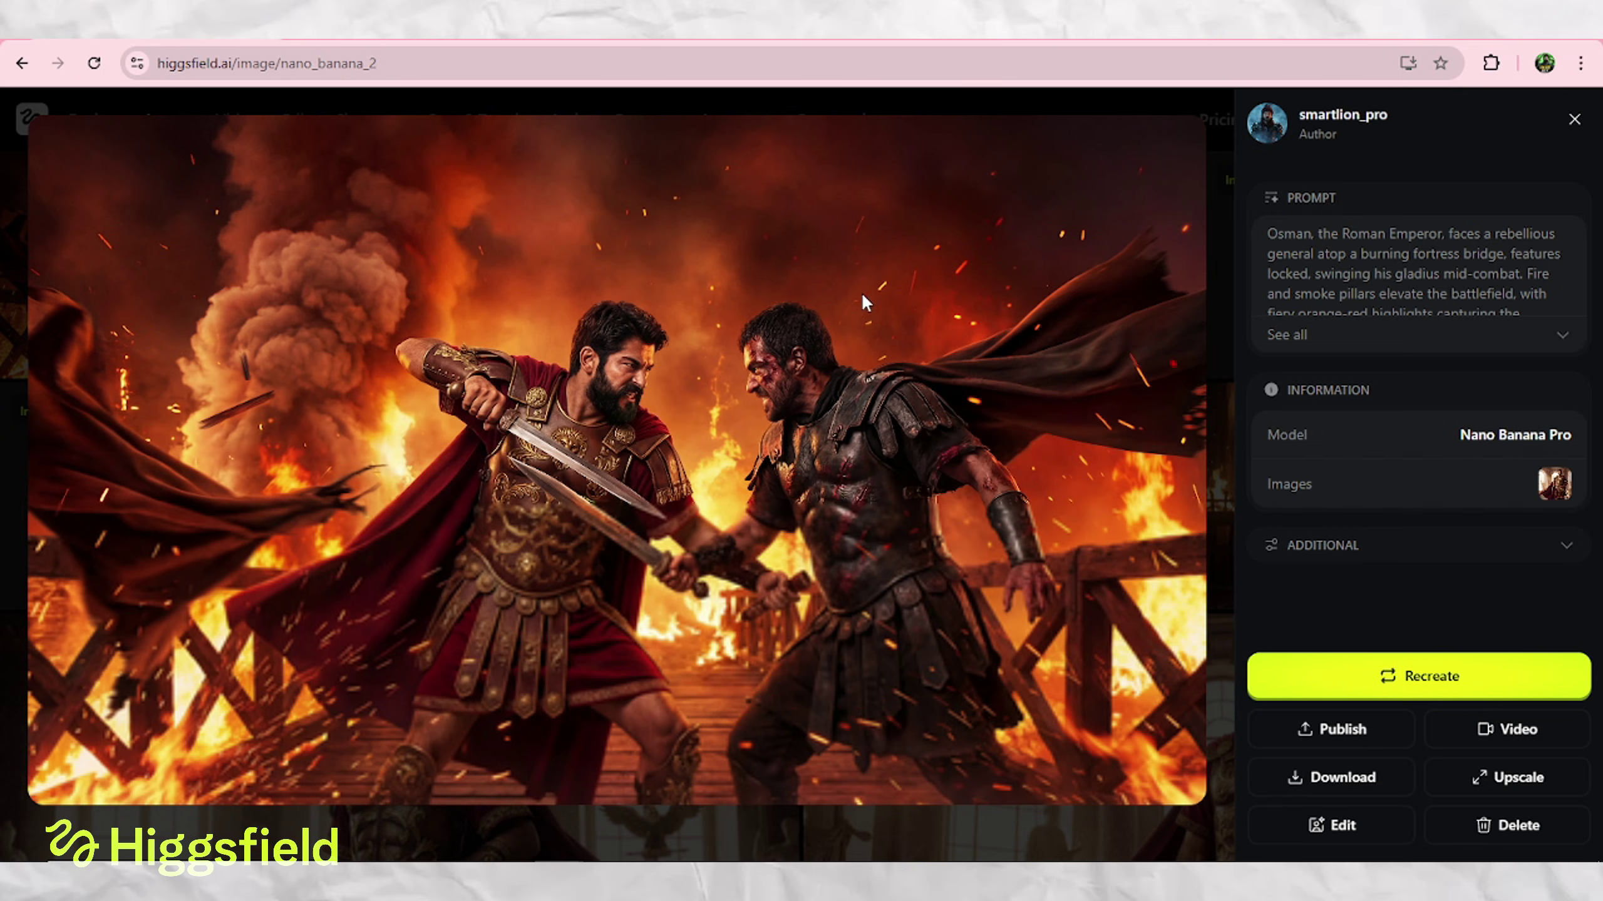
{"action": "left_click", "coordinate": [764, 108]}
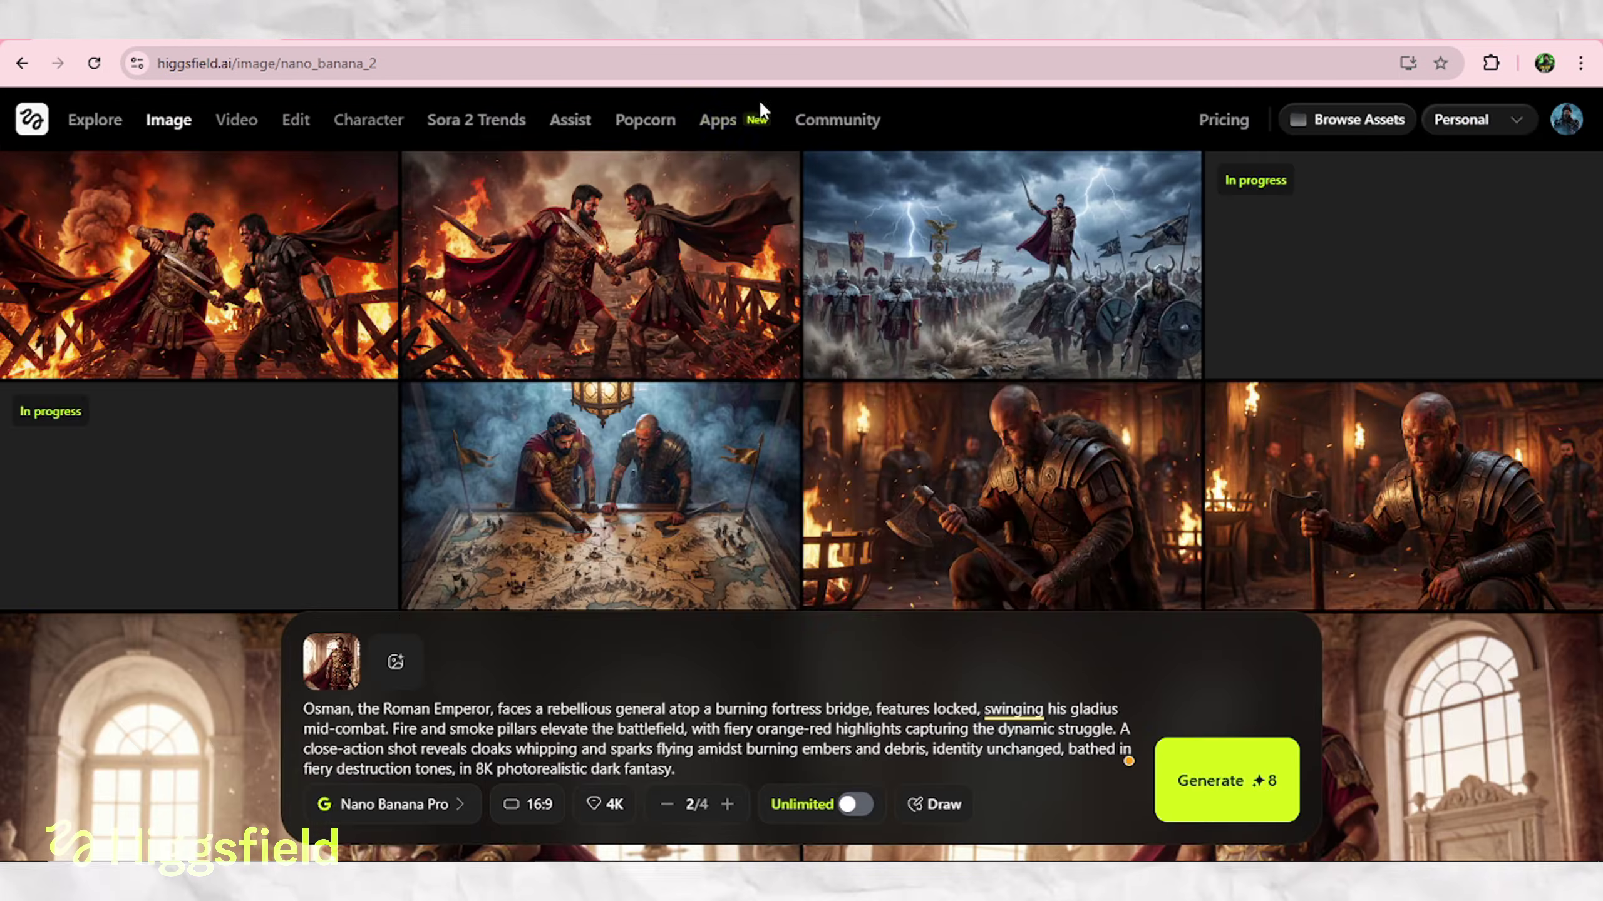
Enlarge the image of Osman and Ragnar at the war map table under the lantern to inspect it
{"action": "scroll", "coordinate": [729, 339], "scroll_direction": "down", "scroll_amount": 3}
{"action": "left_click", "coordinate": [729, 339]}
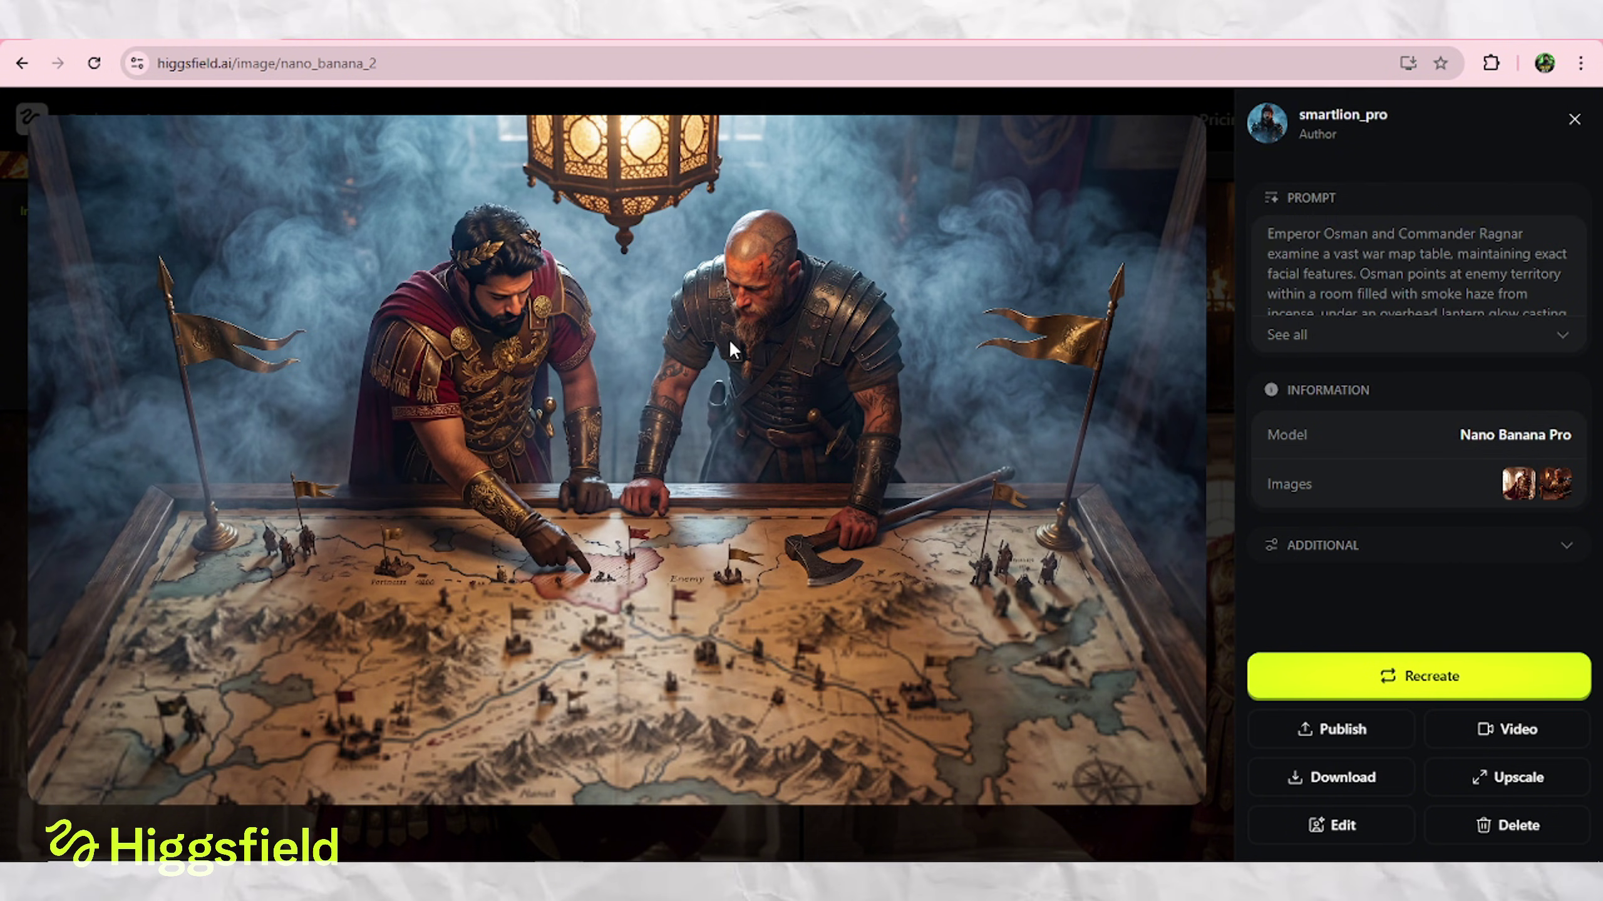
{"action": "left_click", "coordinate": [774, 114]}
{"action": "scroll", "coordinate": [643, 483], "scroll_direction": "up", "scroll_amount": 3}
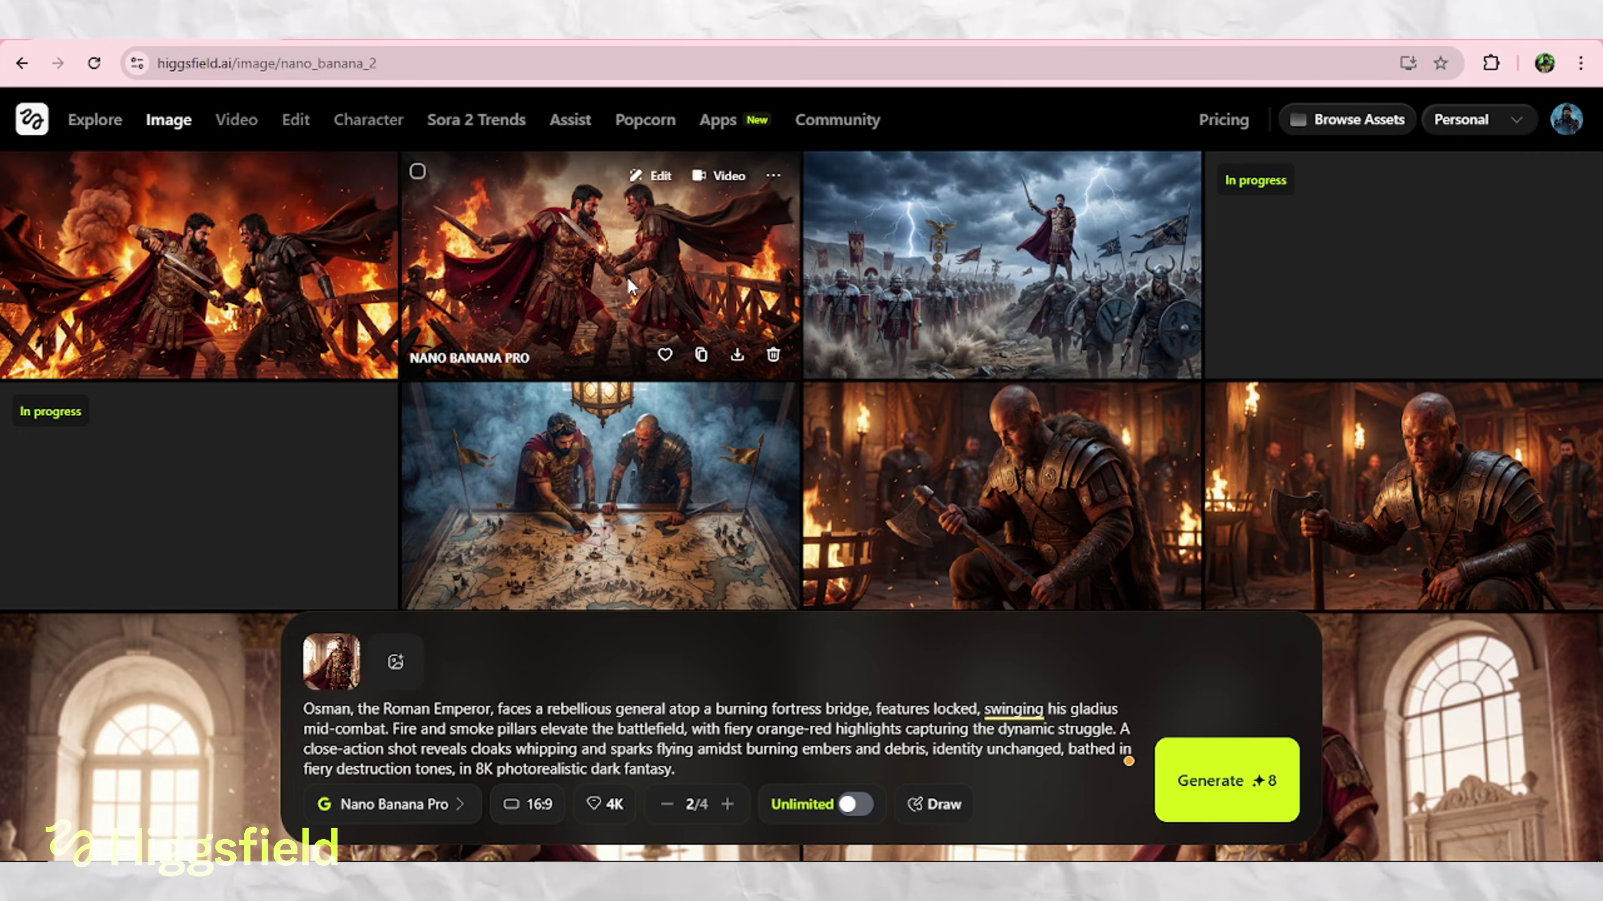
{"action": "scroll", "coordinate": [920, 419], "scroll_direction": "down", "scroll_amount": 5}
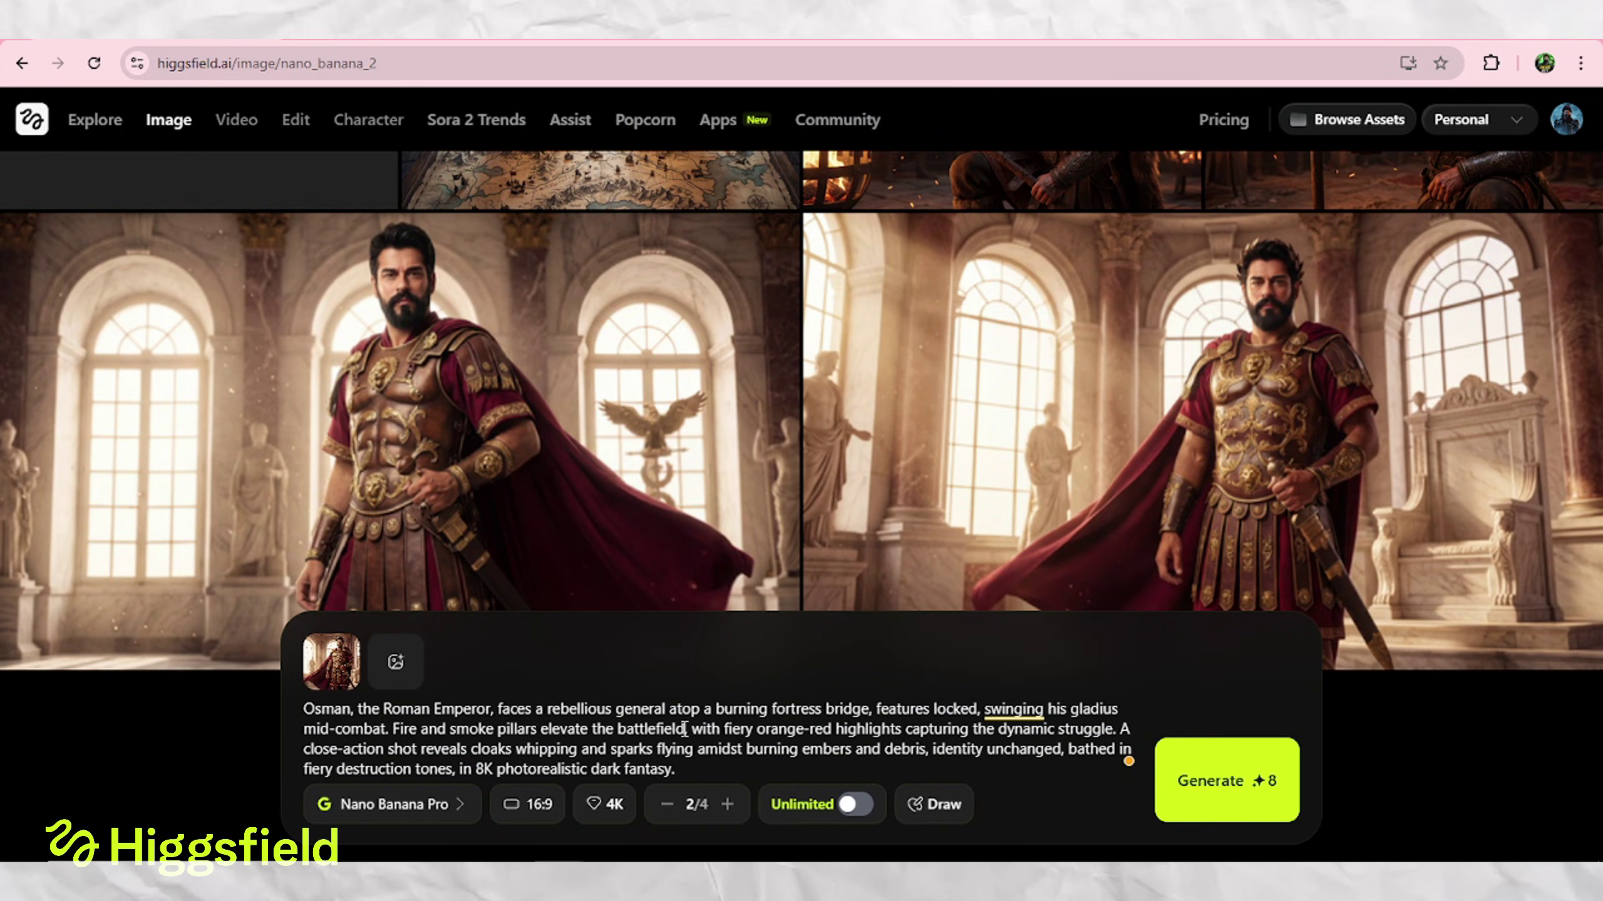
Clear the burning-bridge prompt and add the blue-armored emperor image with raised sword as the reference
{"action": "key", "text": "ctrl+a"}
{"action": "key", "text": "BackSpace"}
{"action": "scroll", "coordinate": [804, 556], "scroll_direction": "up", "scroll_amount": 5}
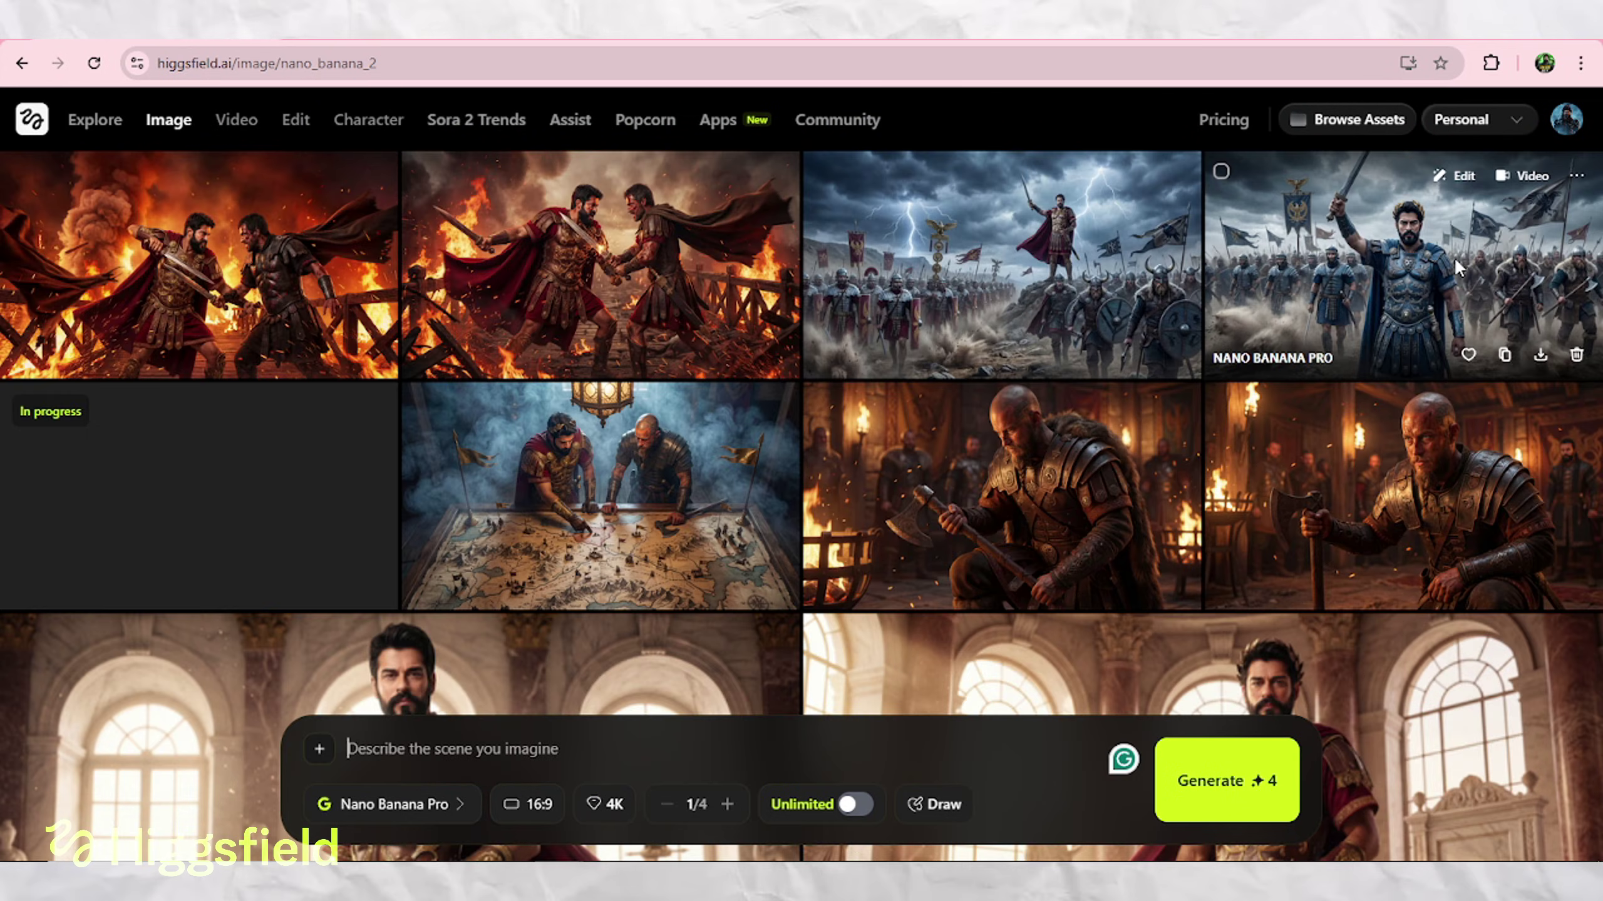
{"action": "left_click_drag", "start_coordinate": [1457, 268], "coordinate": [379, 748]}
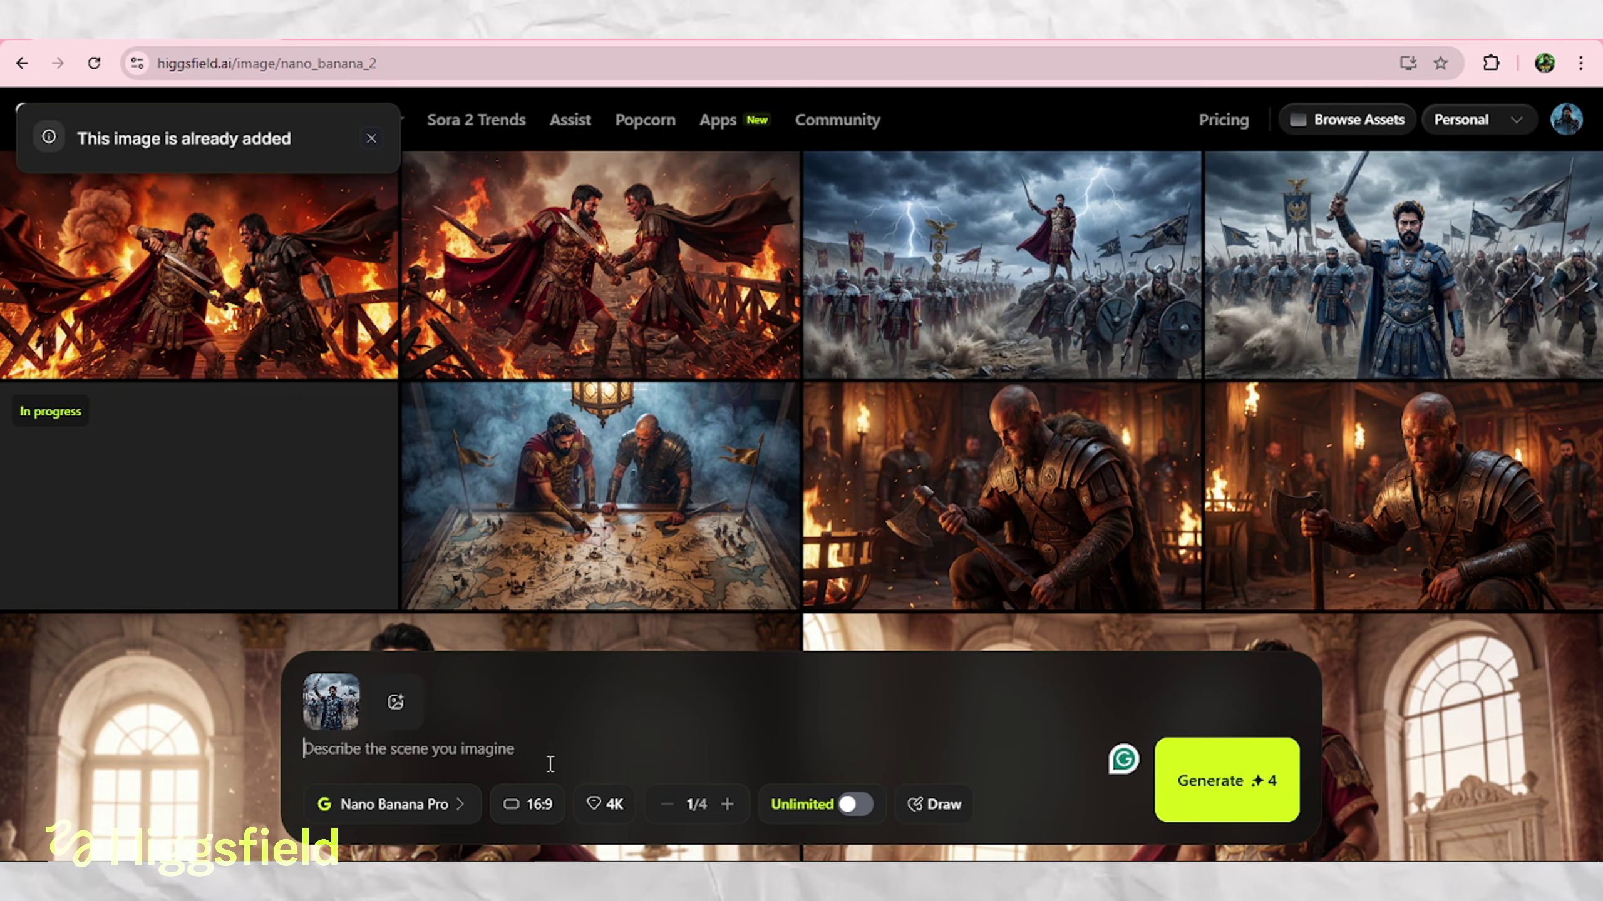
Using a burning-bridge duel image as second reference, generate "Make Emperor Osman's dress color red but his armor in gold like an other image"
{"action": "type", "text": "Make Emperor Osman's"}
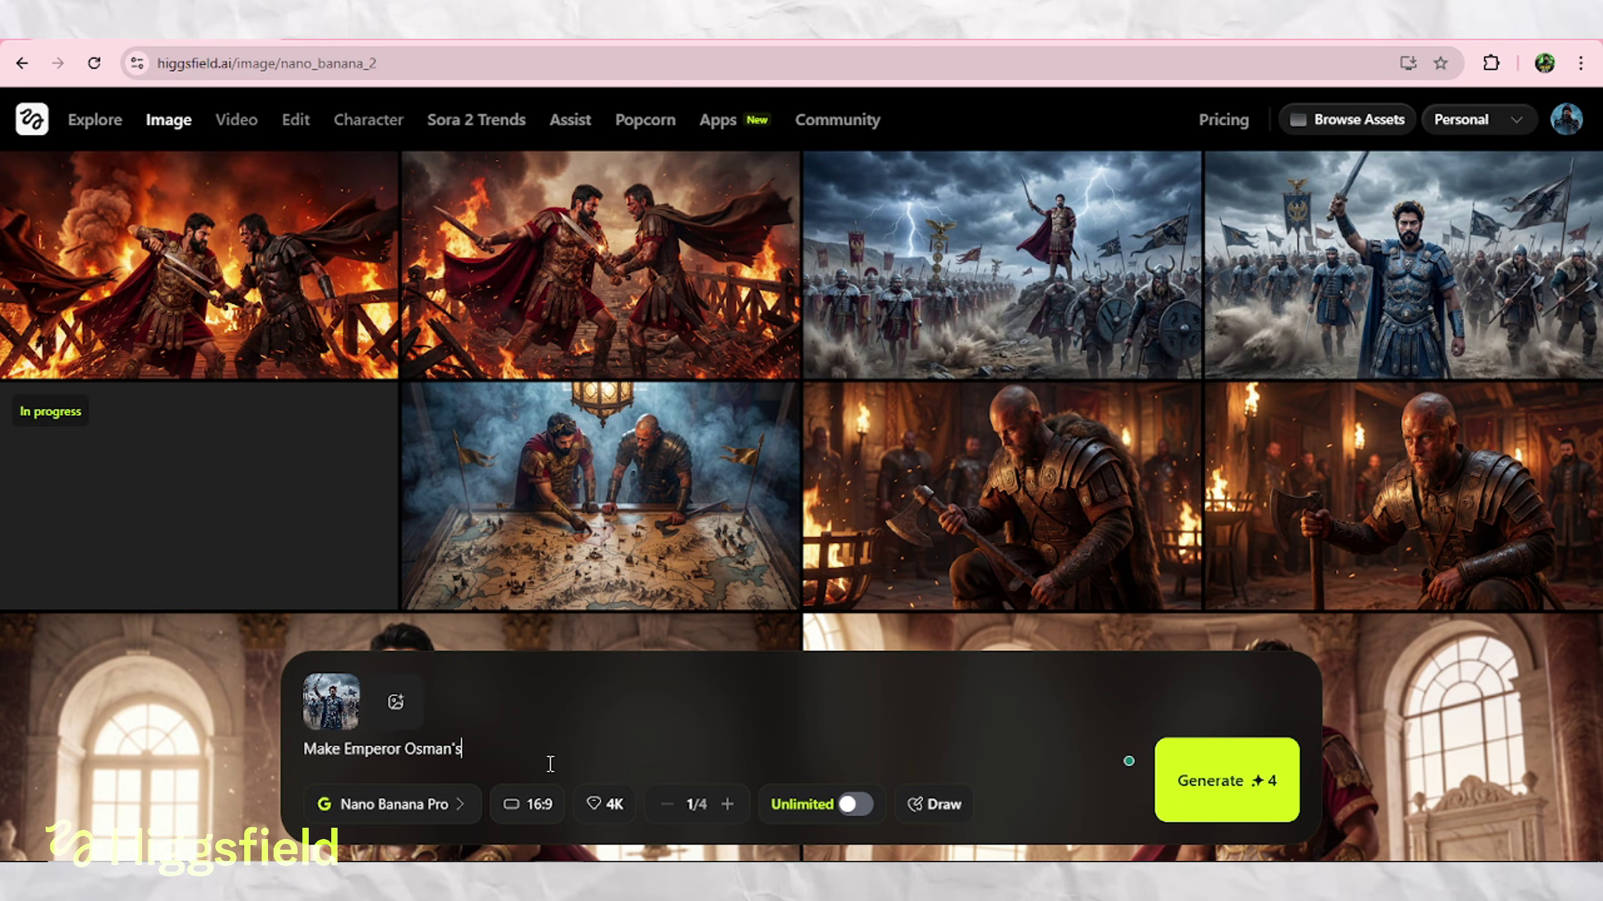
{"action": "type", "text": " dress color red but"}
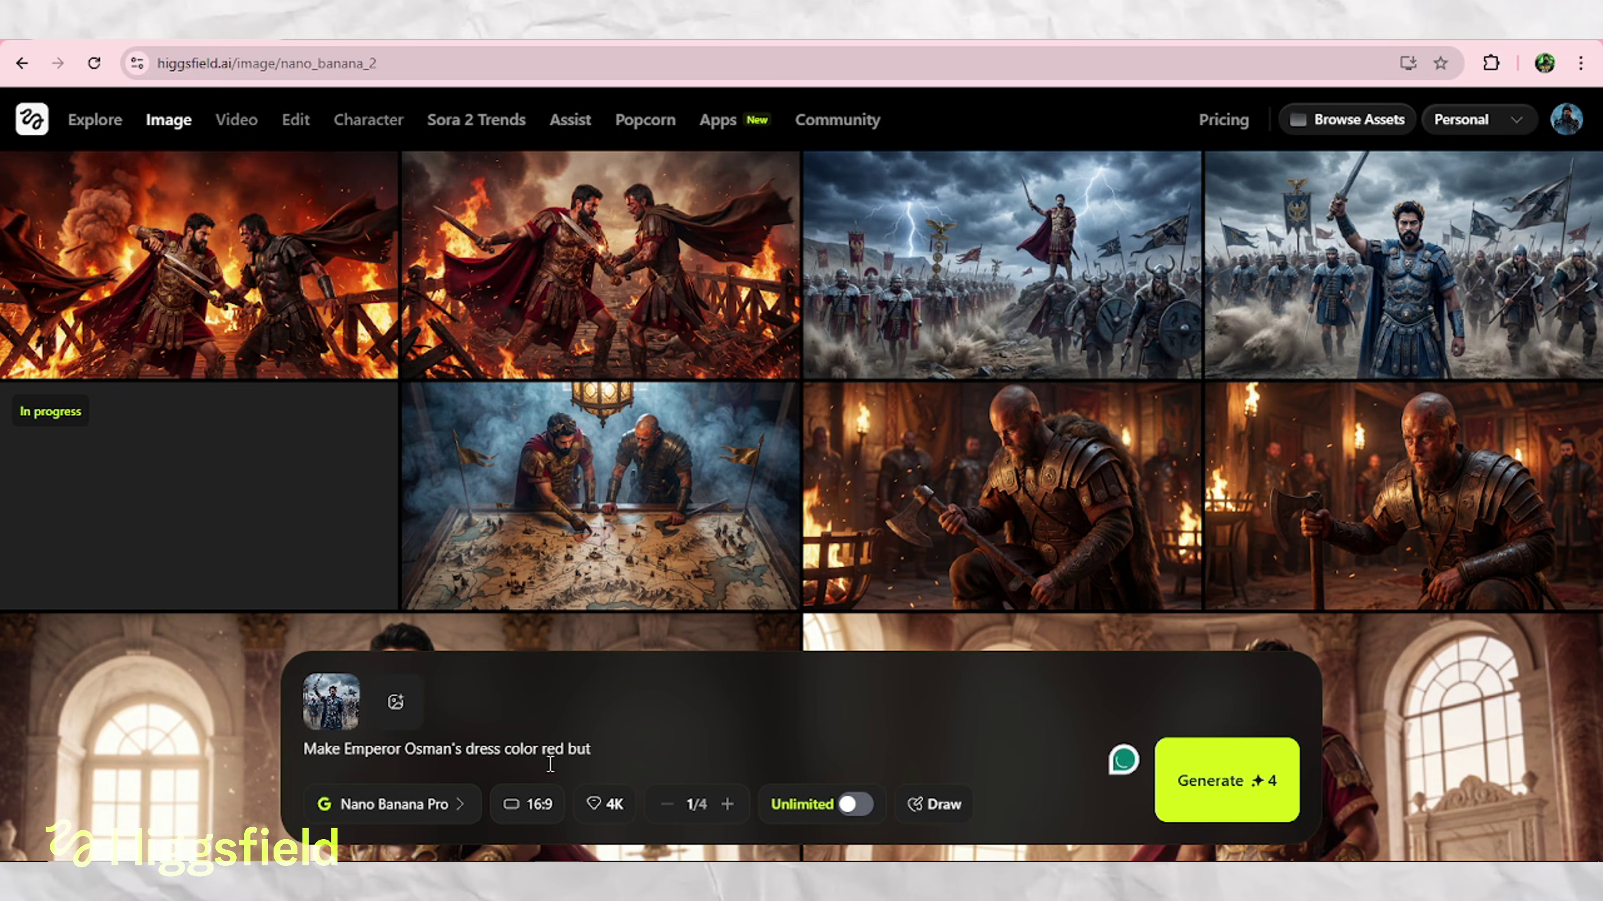
{"action": "type", "text": " his armor in g"}
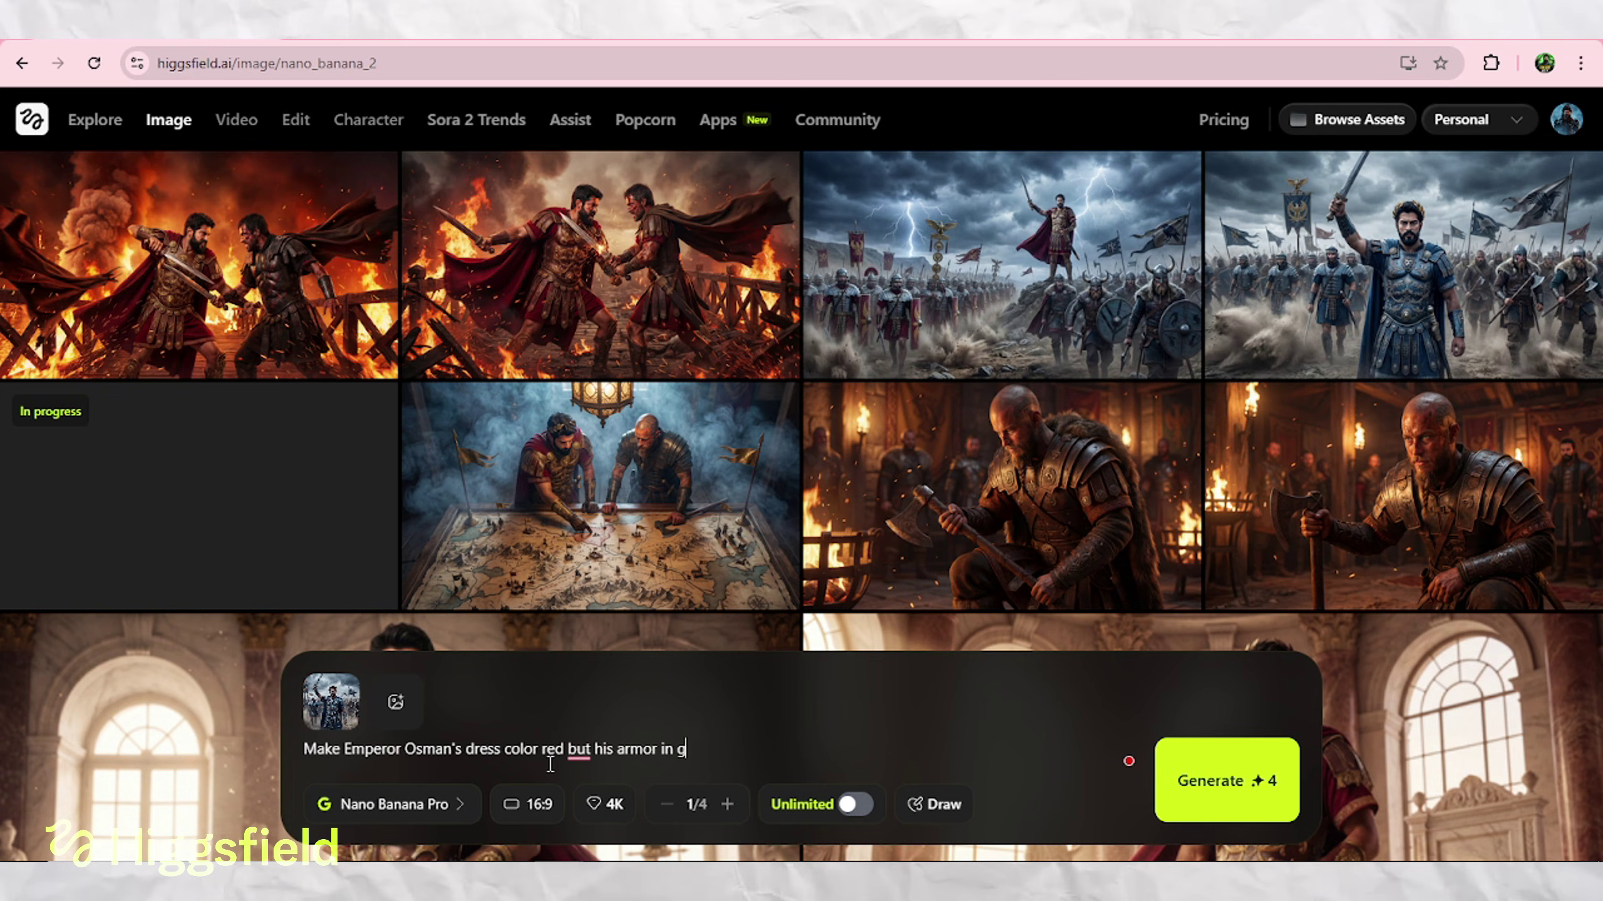
{"action": "type", "text": "old l"}
{"action": "left_click_drag", "start_coordinate": [599, 265], "coordinate": [694, 745]}
{"action": "type", "text": "ike an other image"}
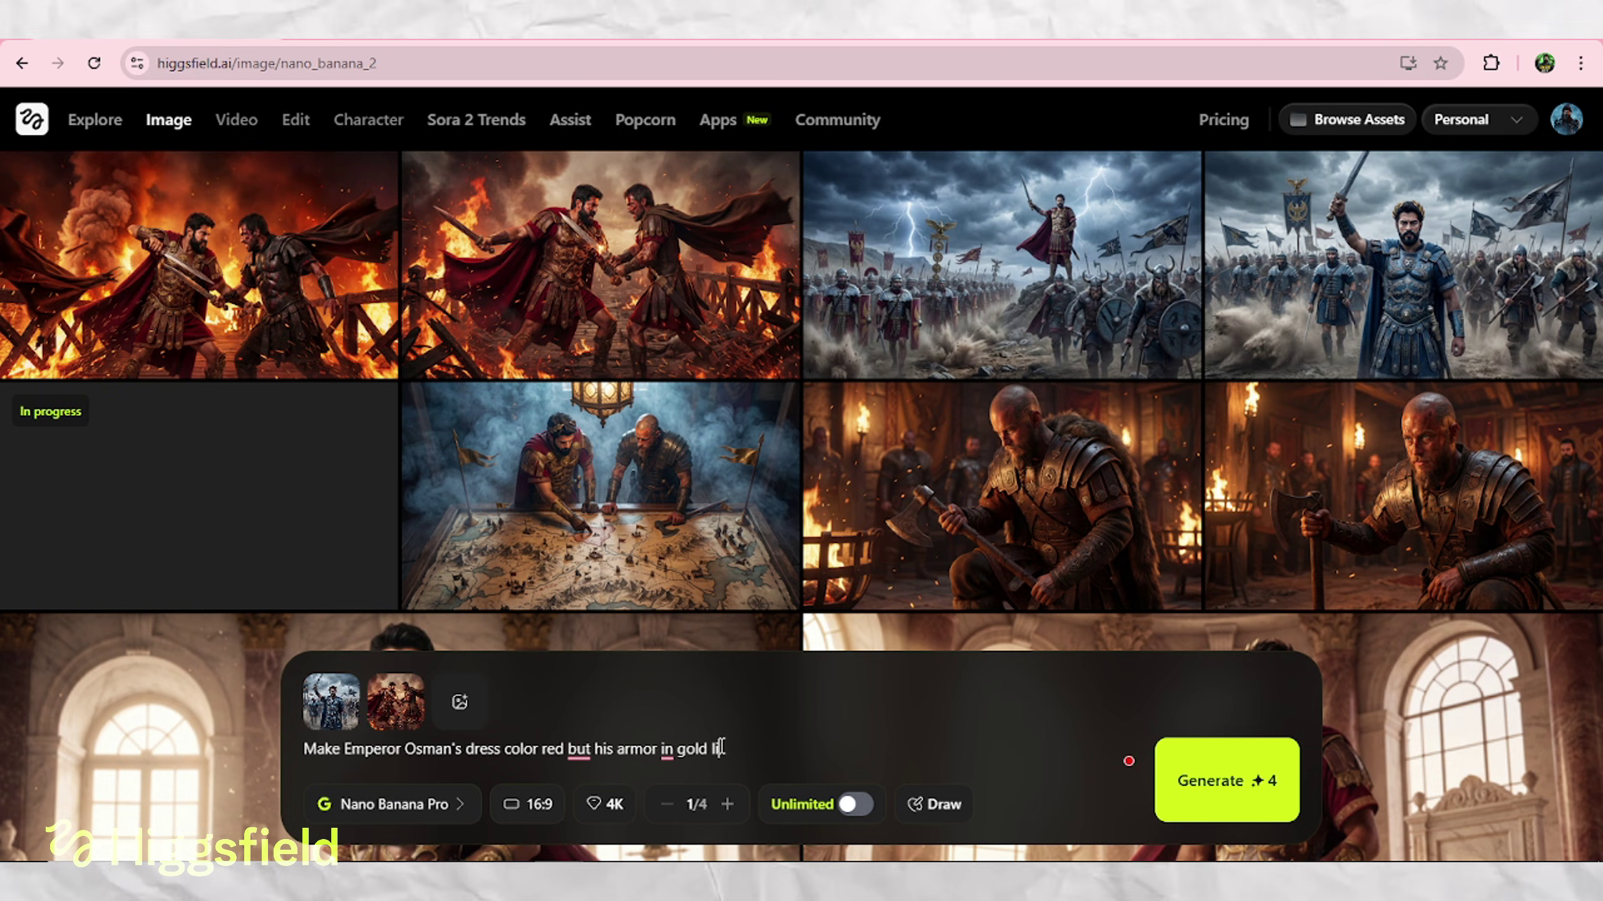
{"action": "left_click", "coordinate": [1252, 800]}
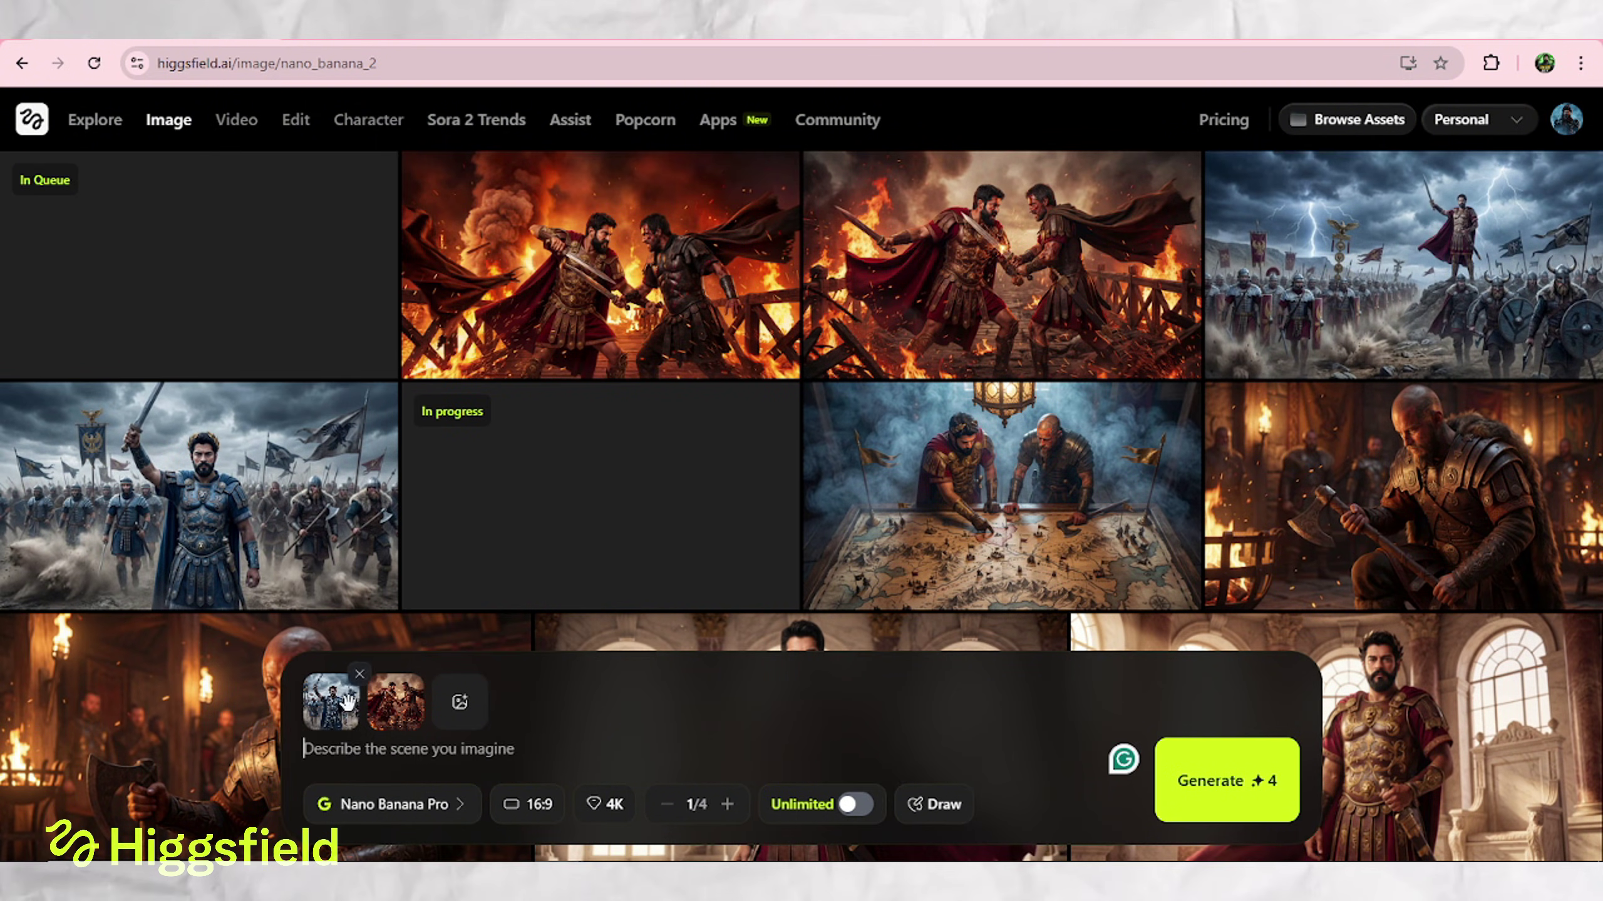
Inspect the storm army and red-and-gold emperor images enlarged, and play the war map alliance video
{"action": "scroll", "coordinate": [585, 280], "scroll_direction": "down", "scroll_amount": 5}
{"action": "scroll", "coordinate": [774, 411], "scroll_direction": "up", "scroll_amount": 5}
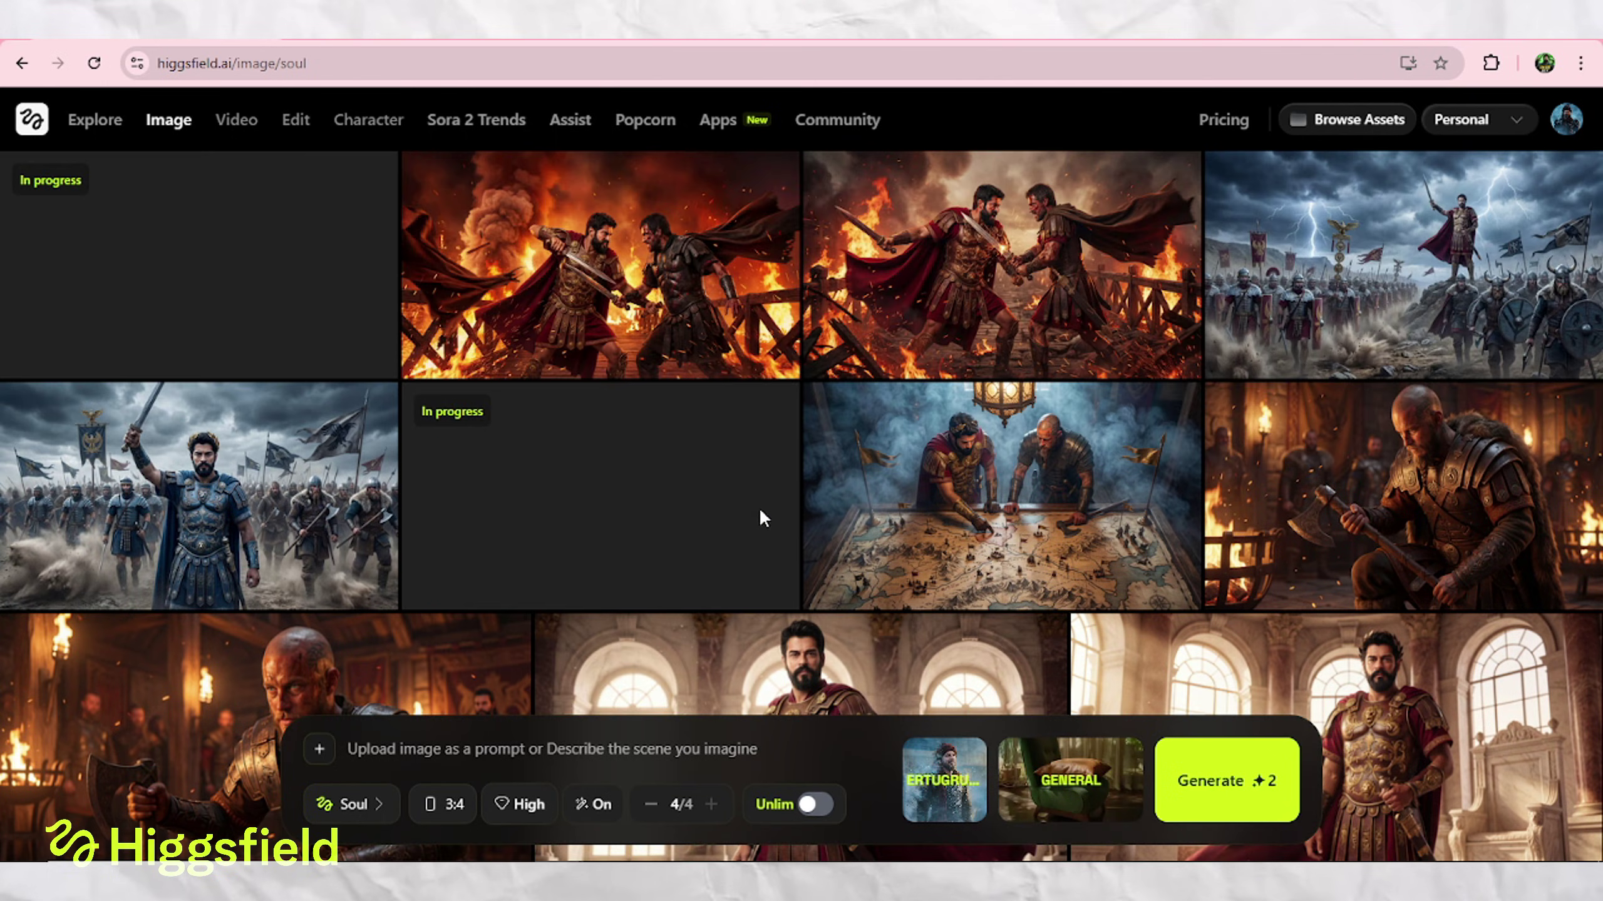
{"action": "left_click", "coordinate": [1252, 313]}
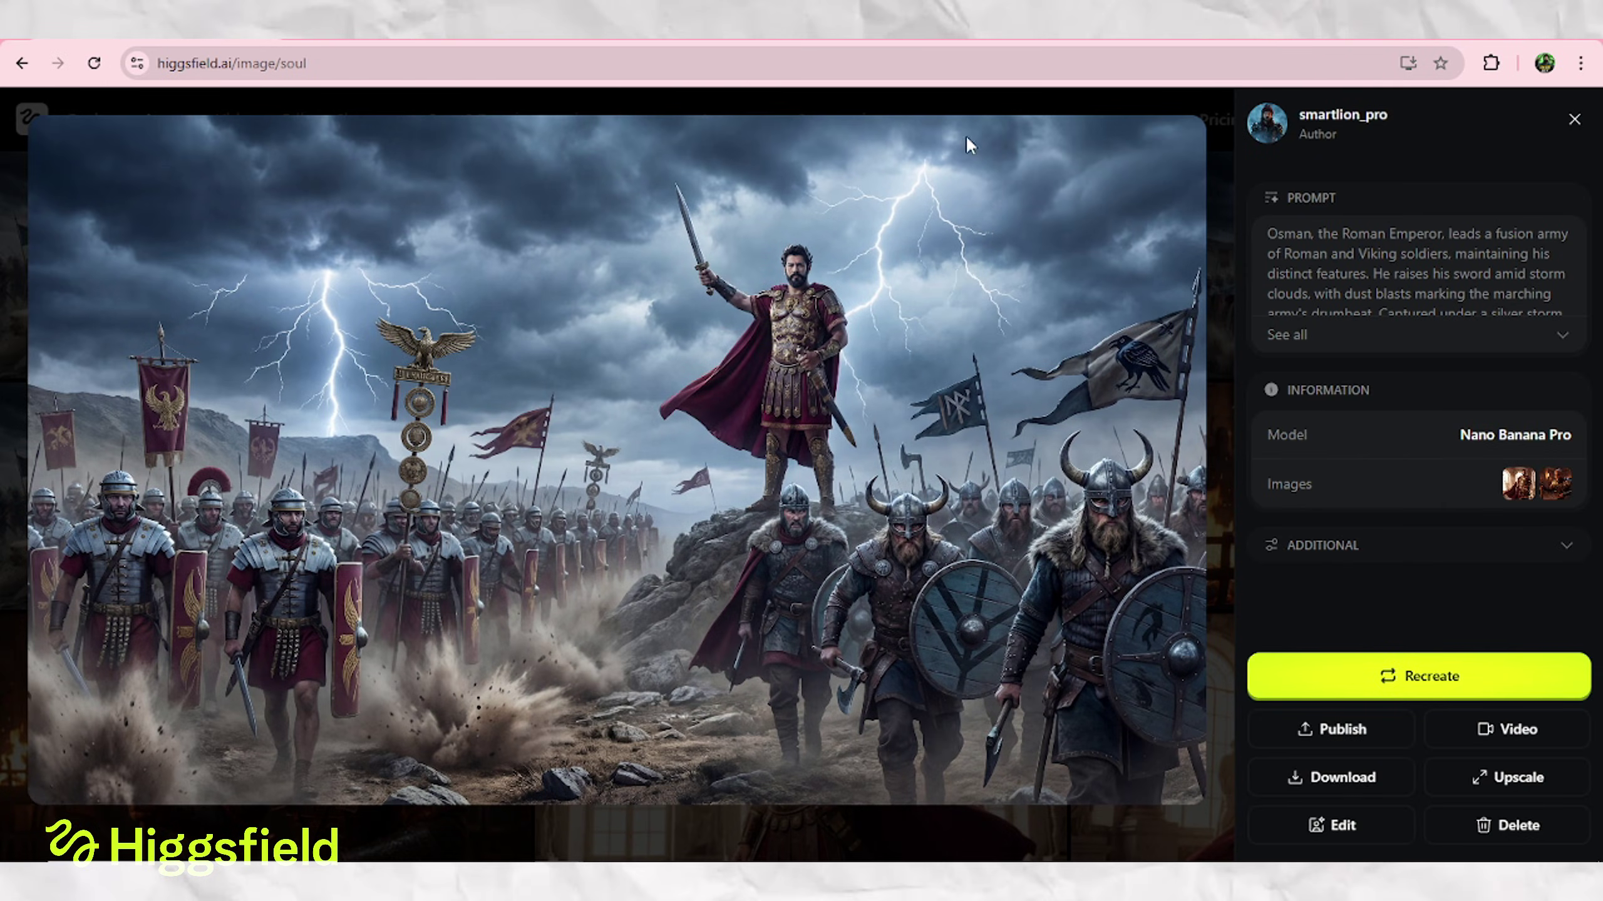
{"action": "left_click", "coordinate": [966, 107]}
{"action": "left_click", "coordinate": [780, 385]}
{"action": "key", "text": "Escape"}
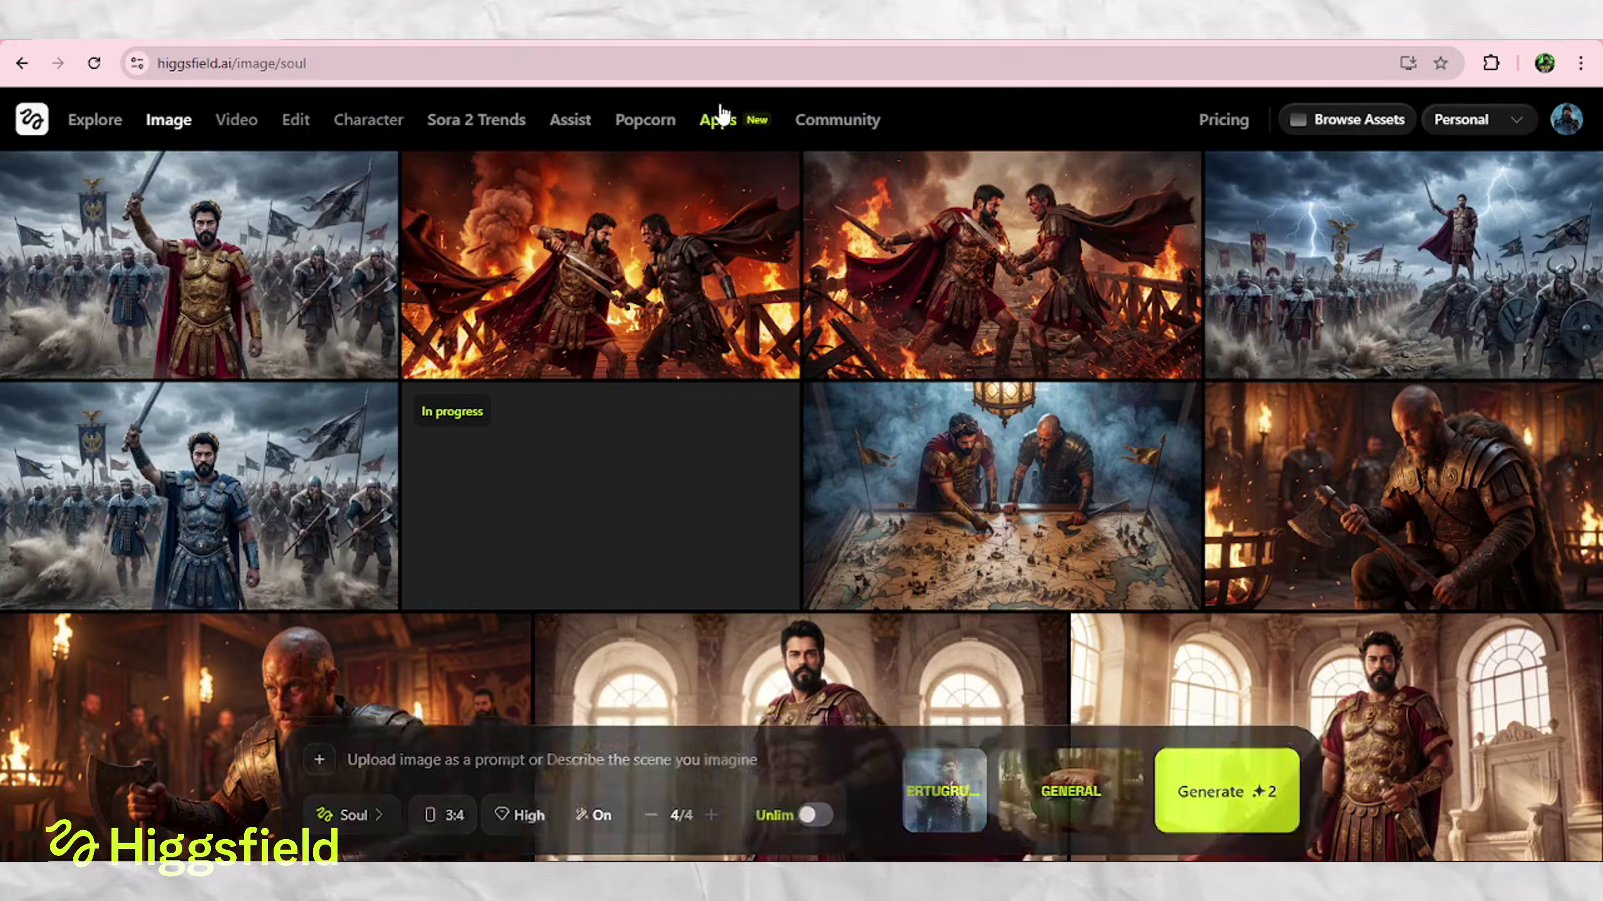
{"action": "left_click", "coordinate": [265, 284]}
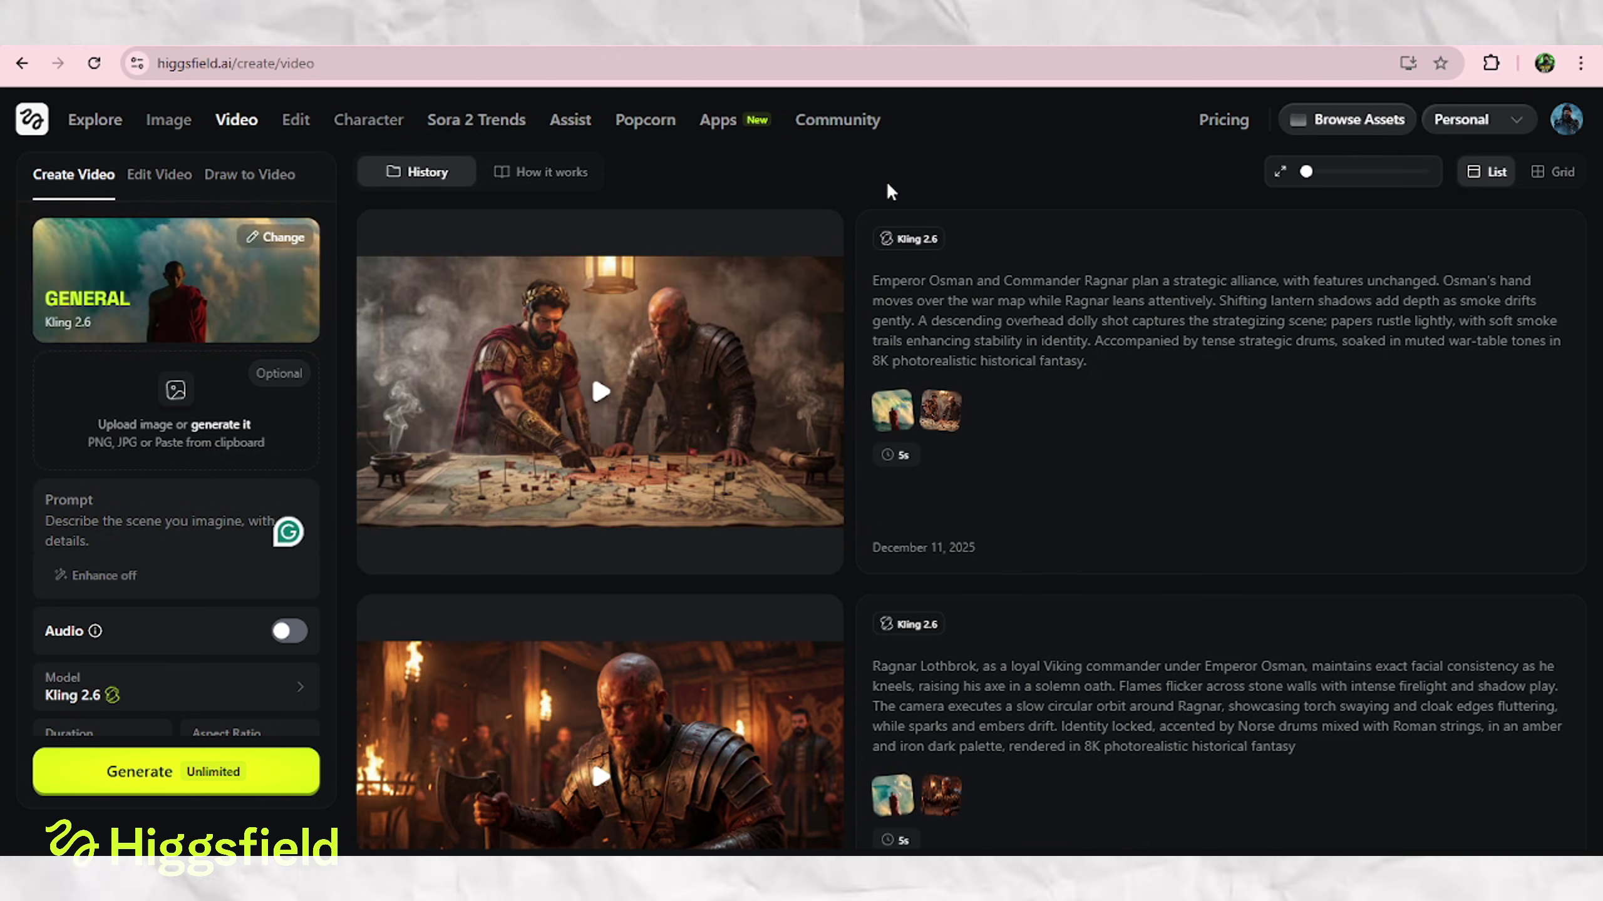
{"action": "left_click", "coordinate": [621, 391]}
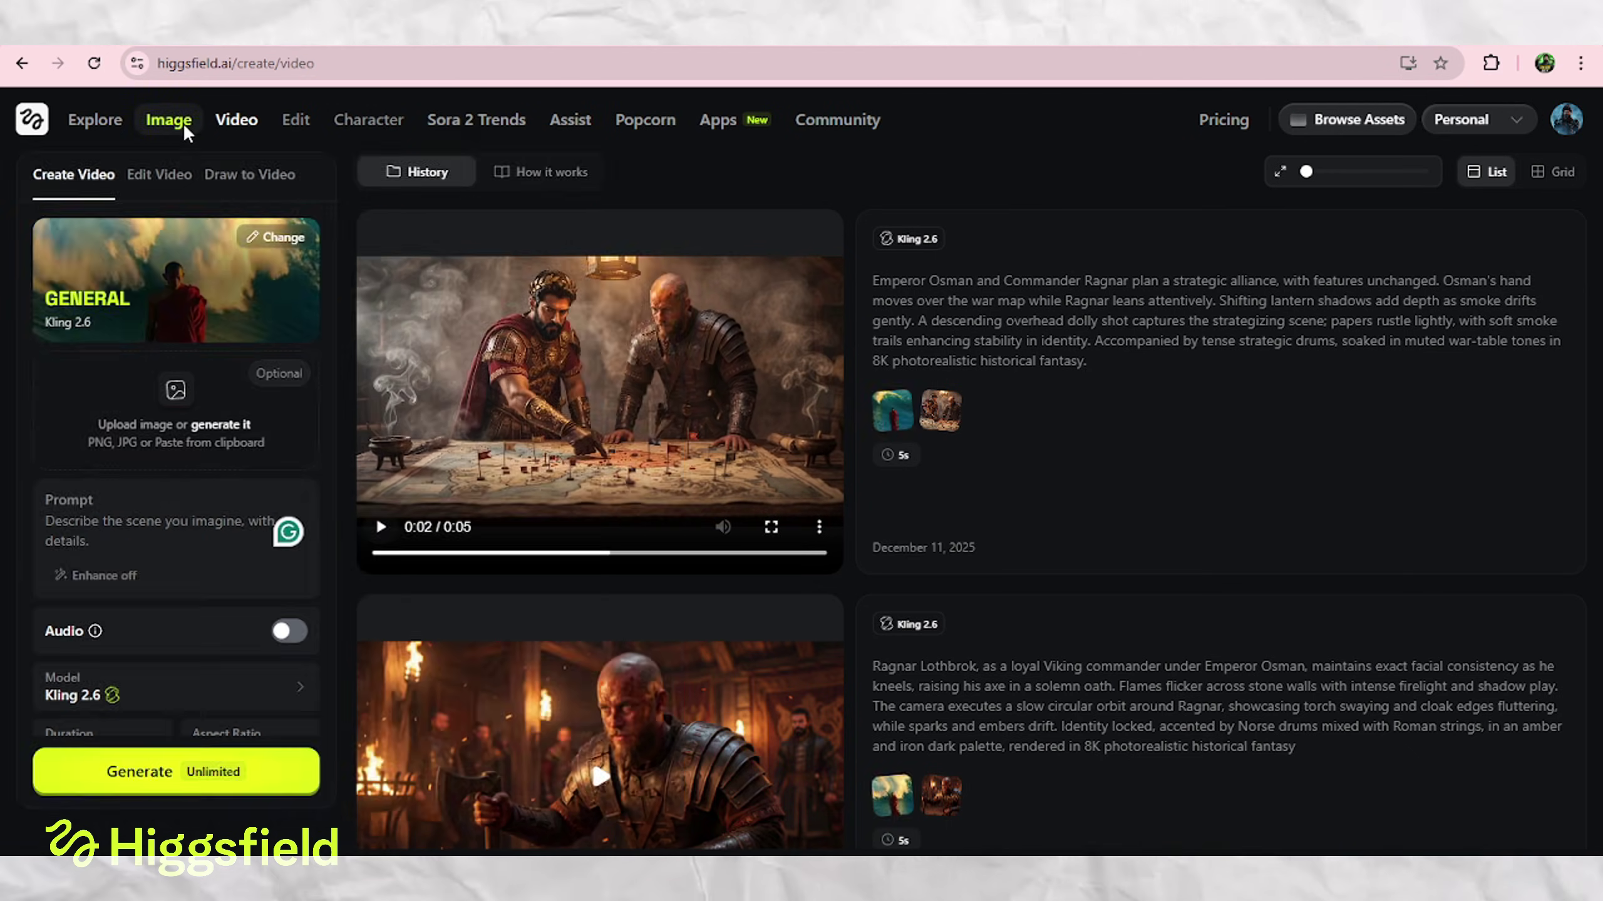
Send the red-and-gold emperor image to video creation and paste in the prompt about Osman's heroic march with his hybrid army
{"action": "left_click", "coordinate": [179, 122]}
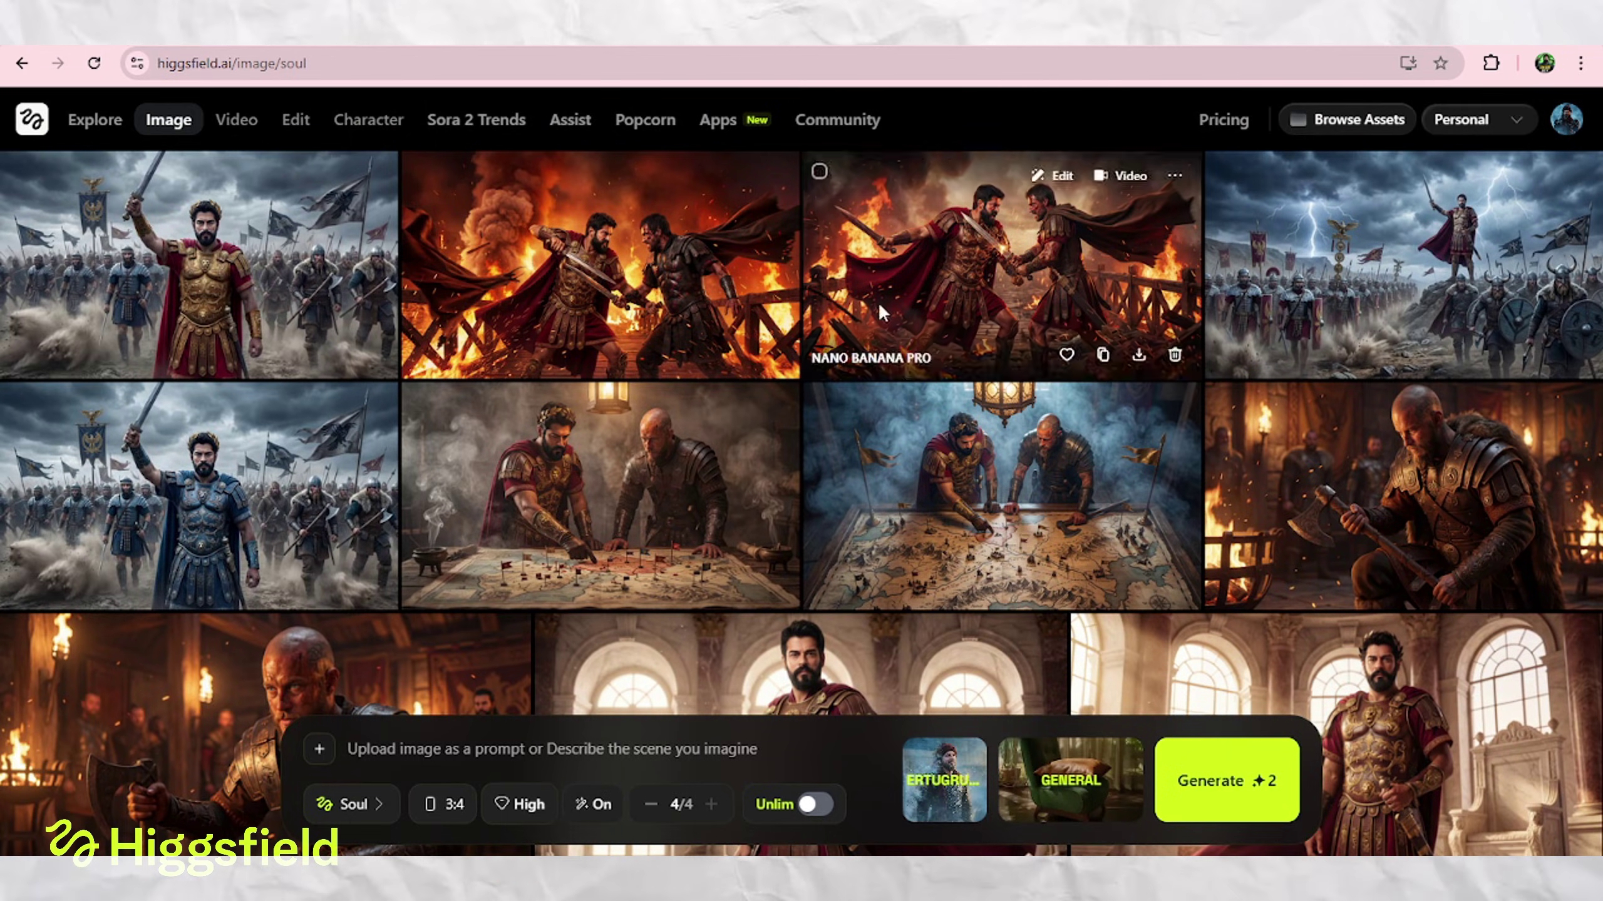
{"action": "left_click", "coordinate": [323, 176]}
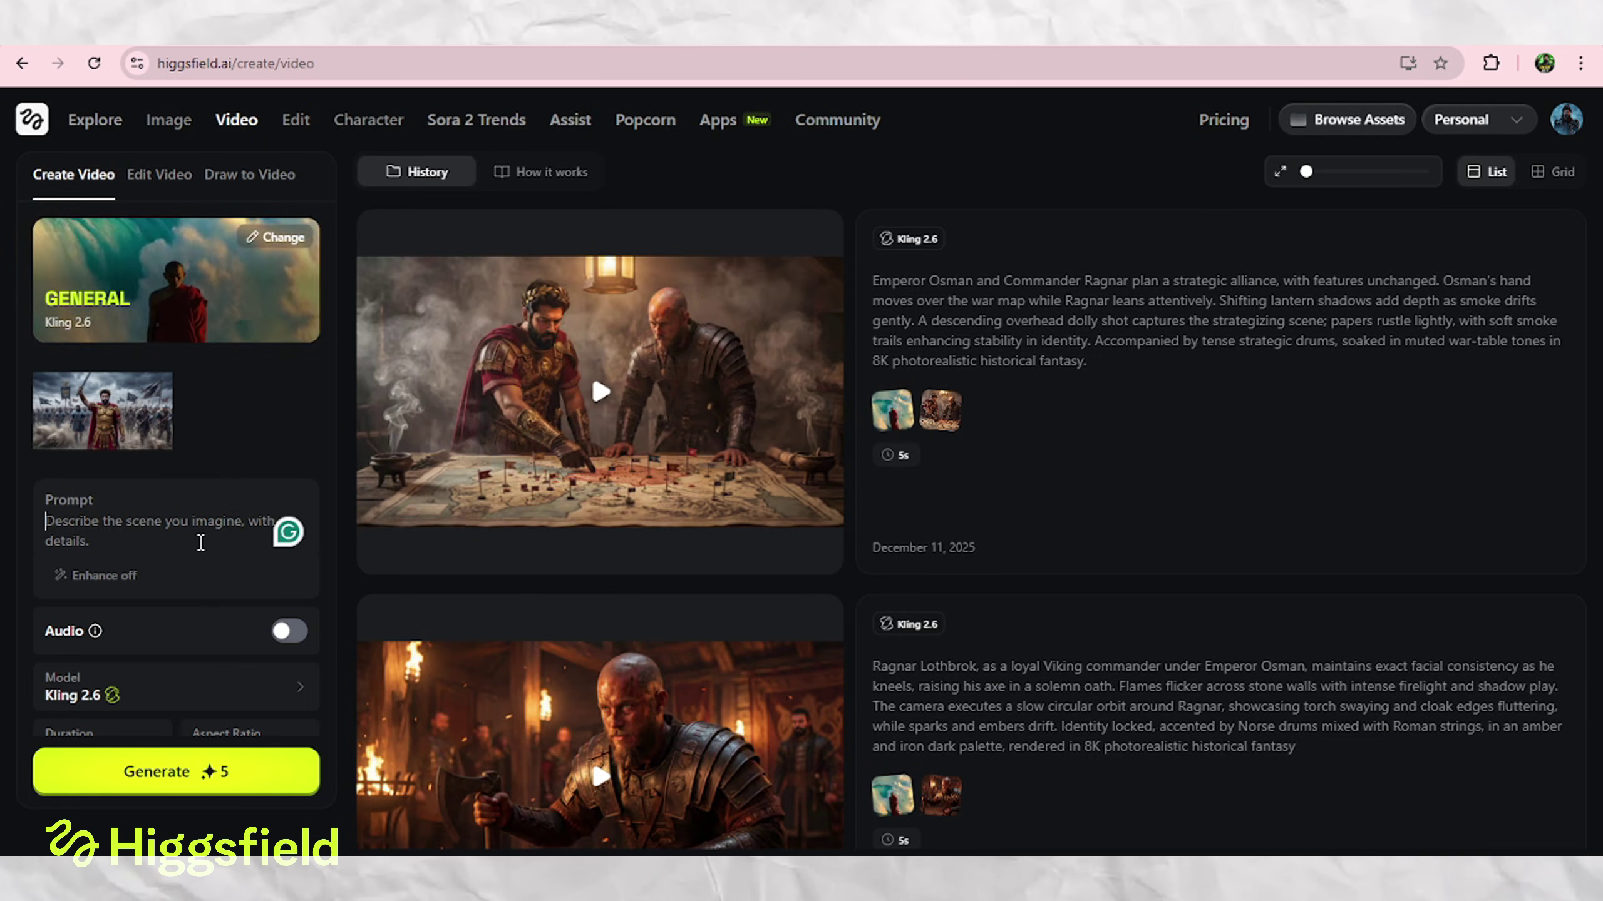
{"action": "key", "text": "ctrl+v"}
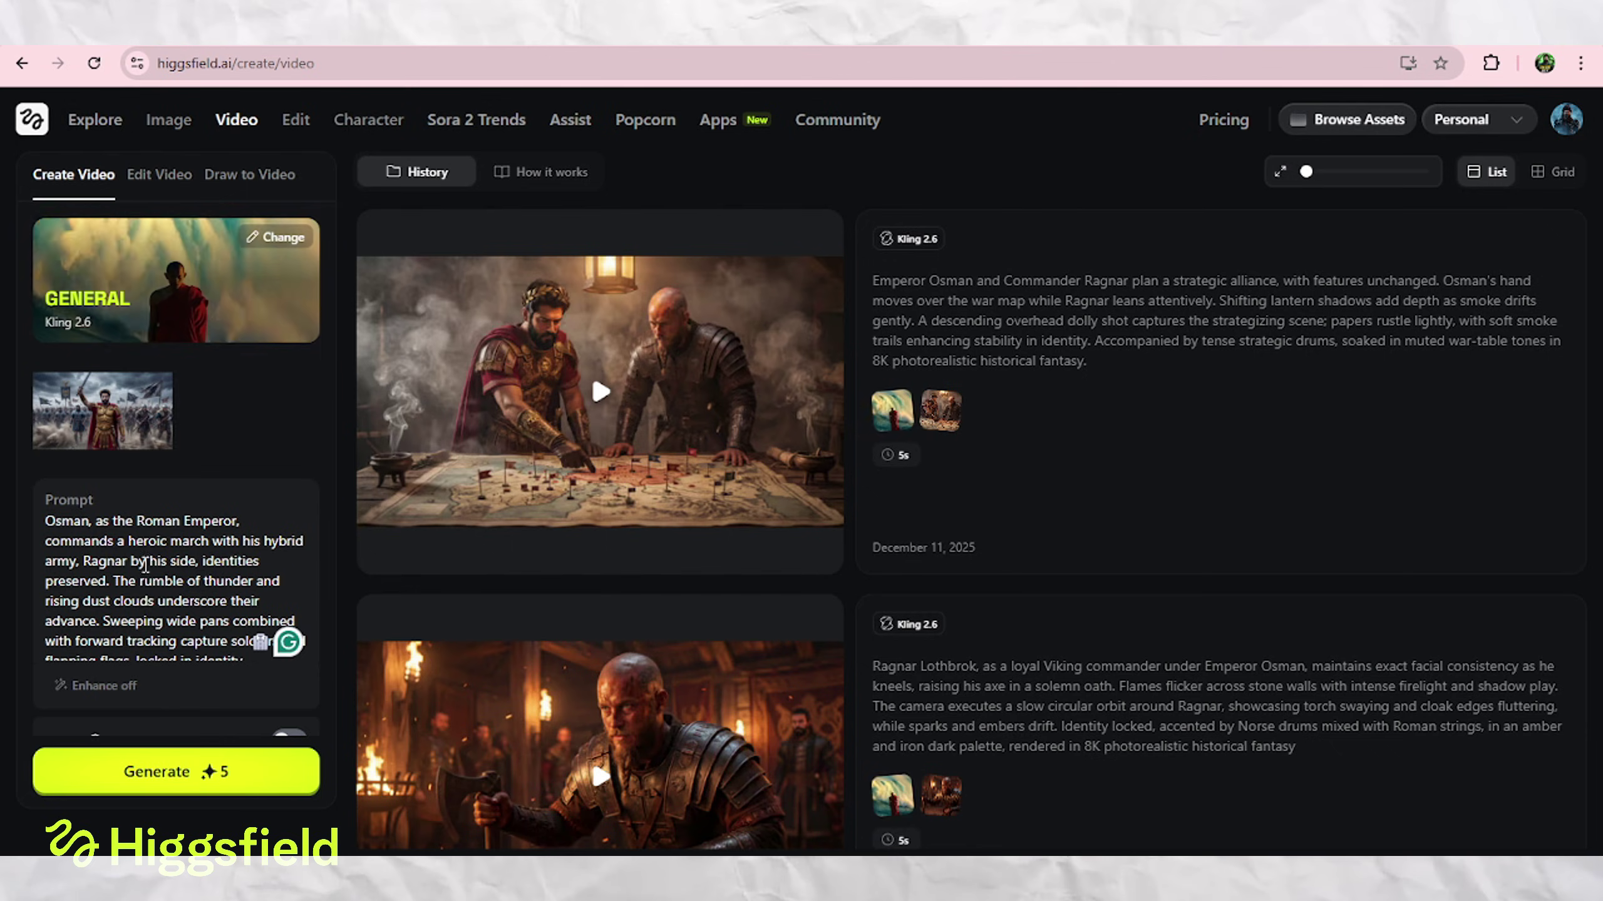
Turn on Unlimited and generate the 5s heroic march video with Kling 2.6
{"action": "scroll", "coordinate": [145, 565], "scroll_direction": "down", "scroll_amount": 6}
{"action": "left_click", "coordinate": [289, 699]}
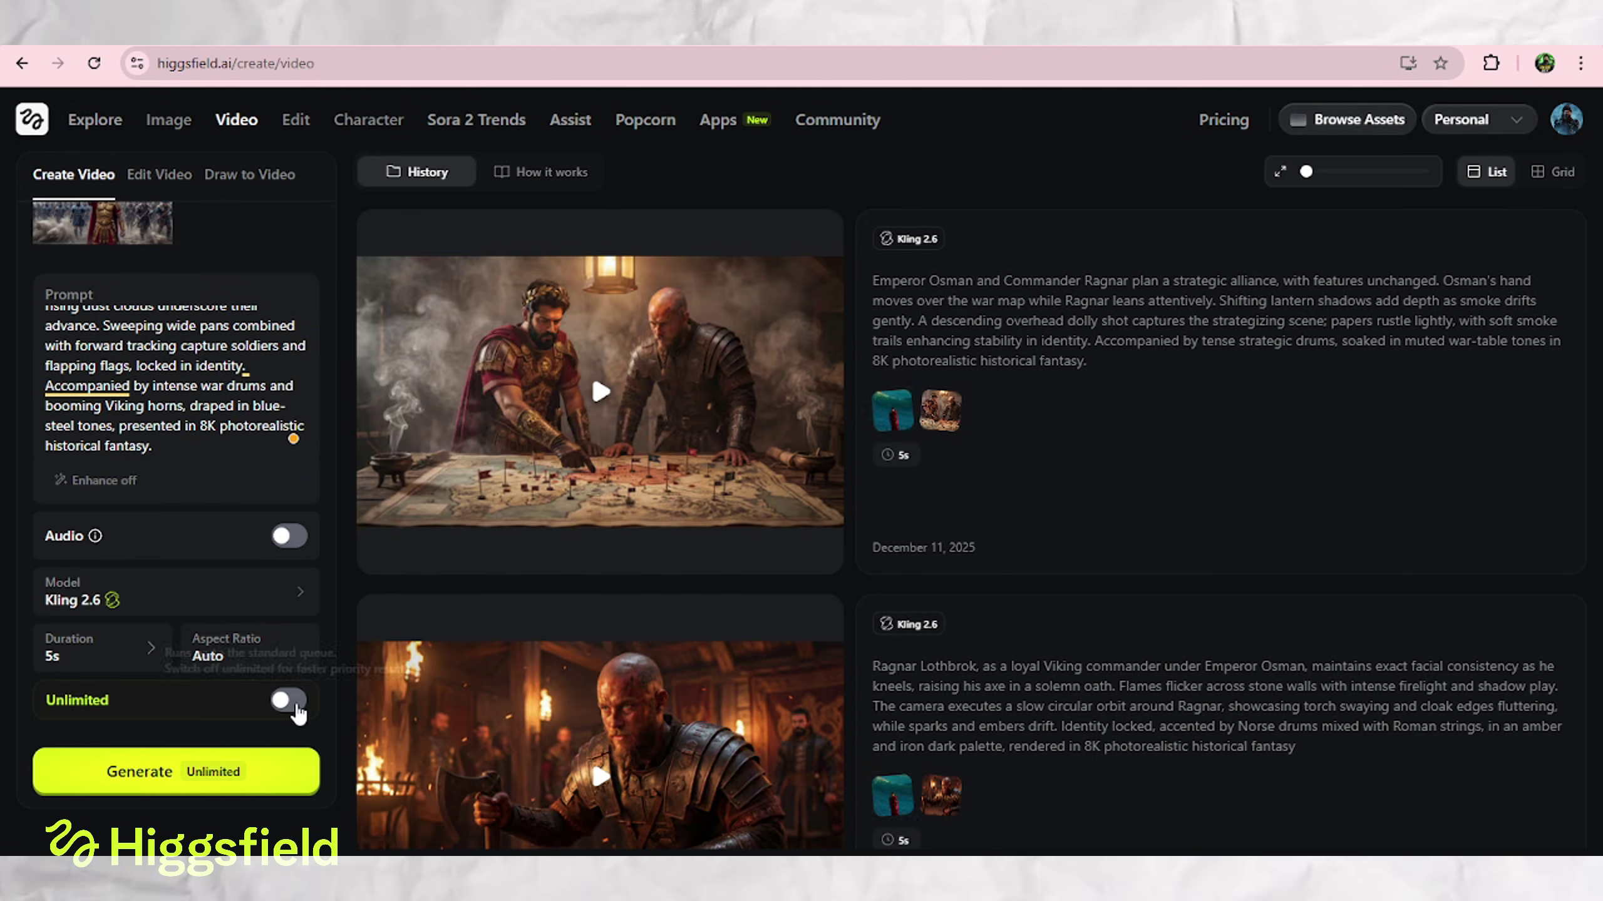
{"action": "left_click", "coordinate": [239, 776]}
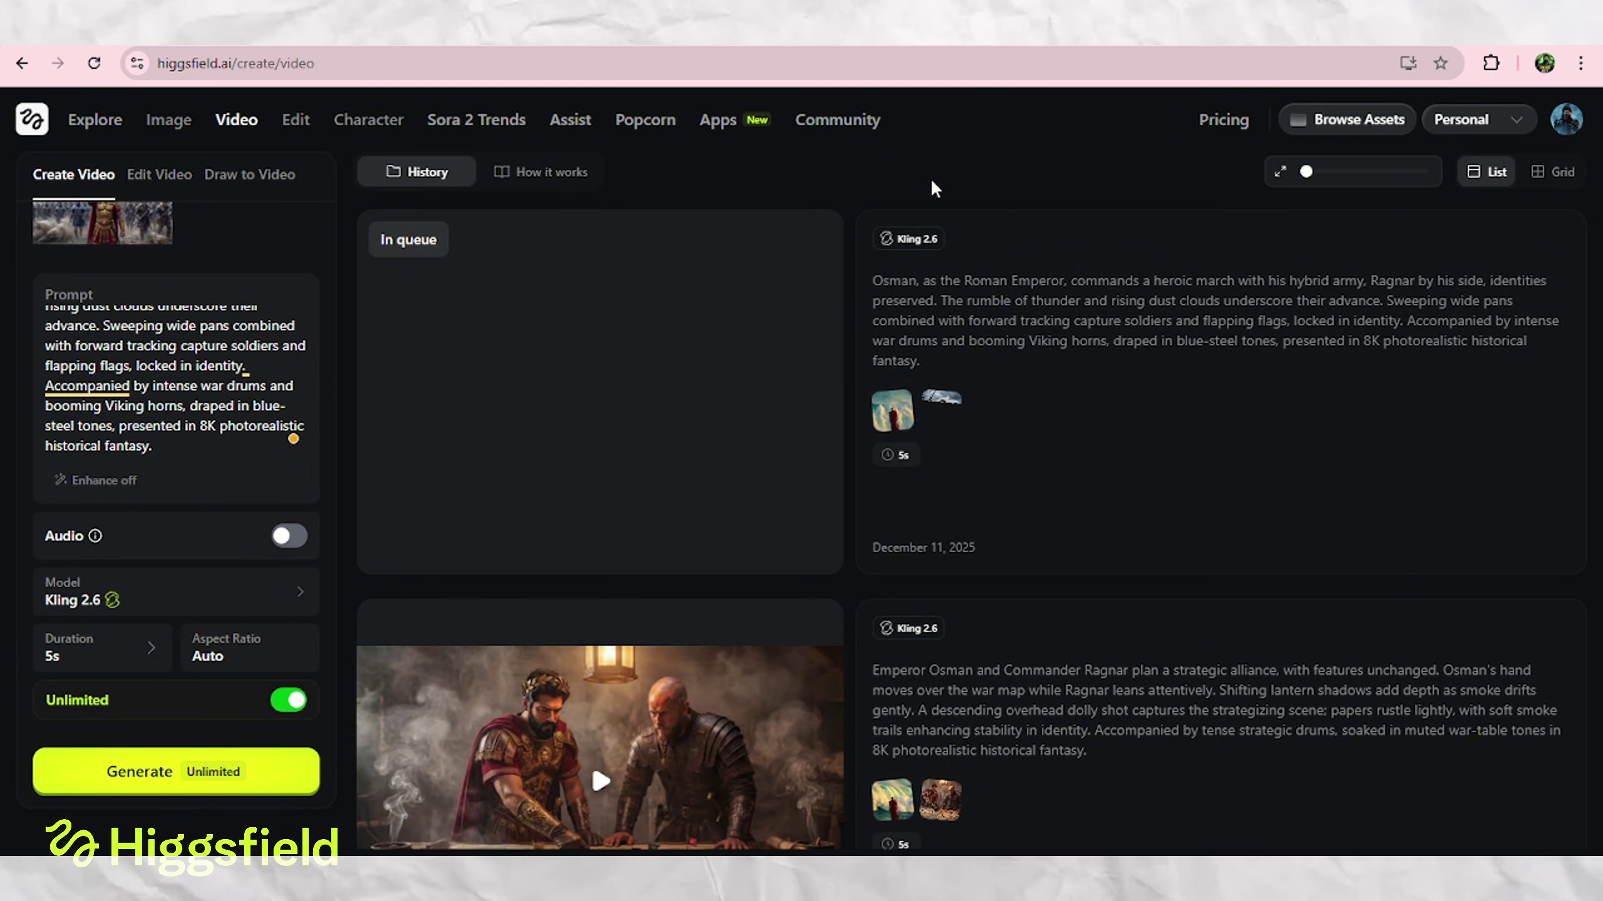
Return to the image gallery and enlarge both burning-bridge duel images in turn to compare them
{"action": "mouse_move", "coordinate": [618, 834]}
{"action": "left_click", "coordinate": [165, 120]}
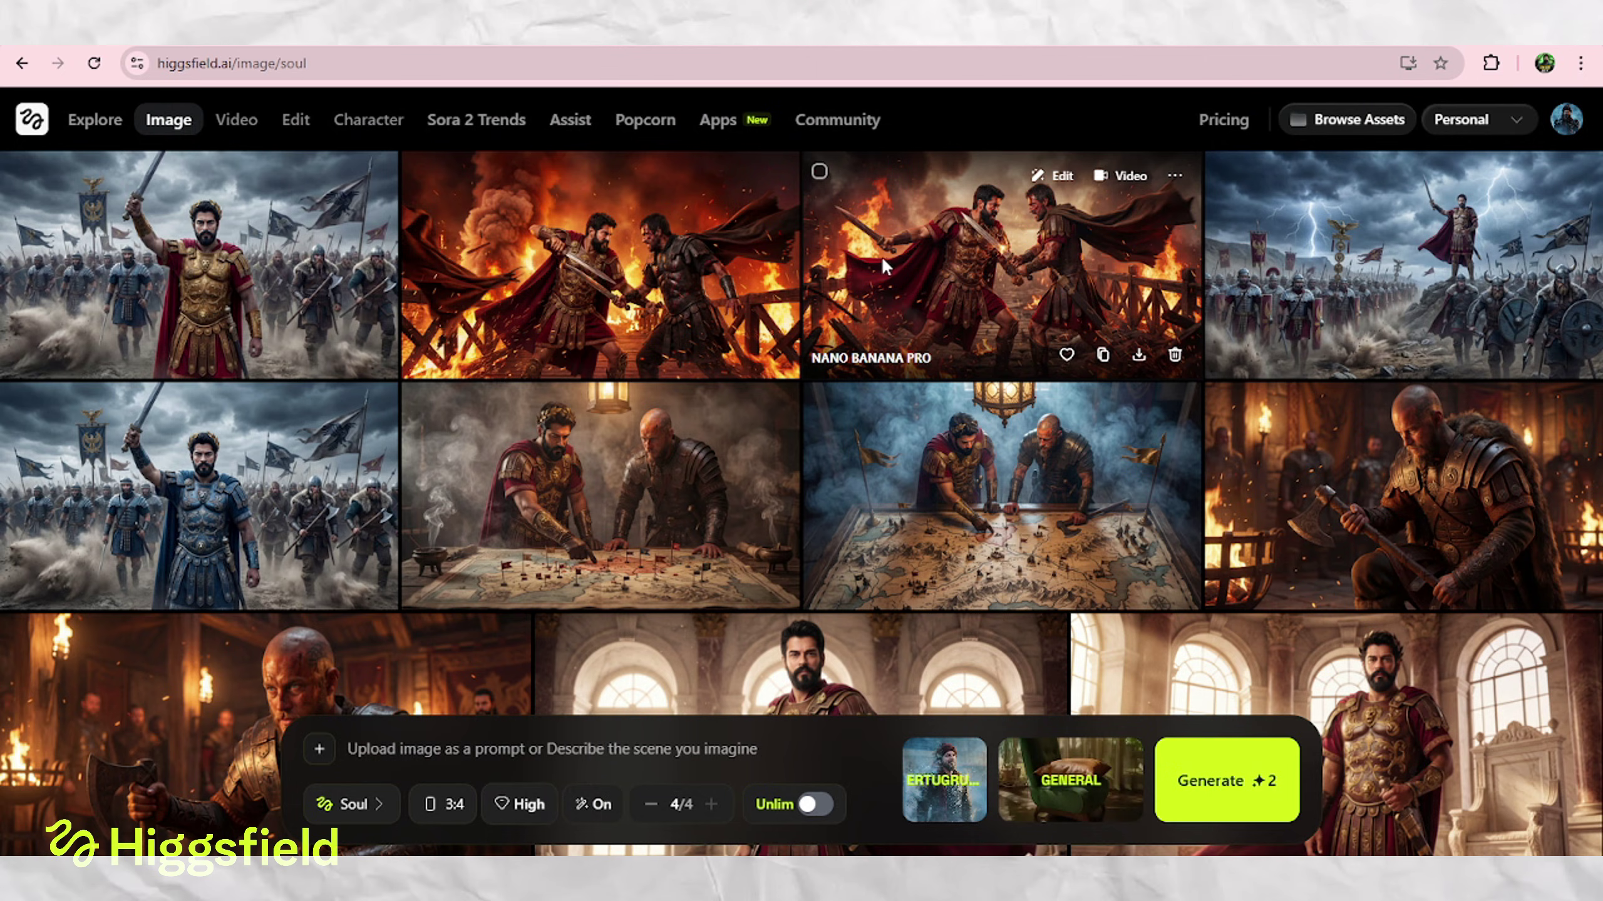
{"action": "left_click", "coordinate": [709, 261]}
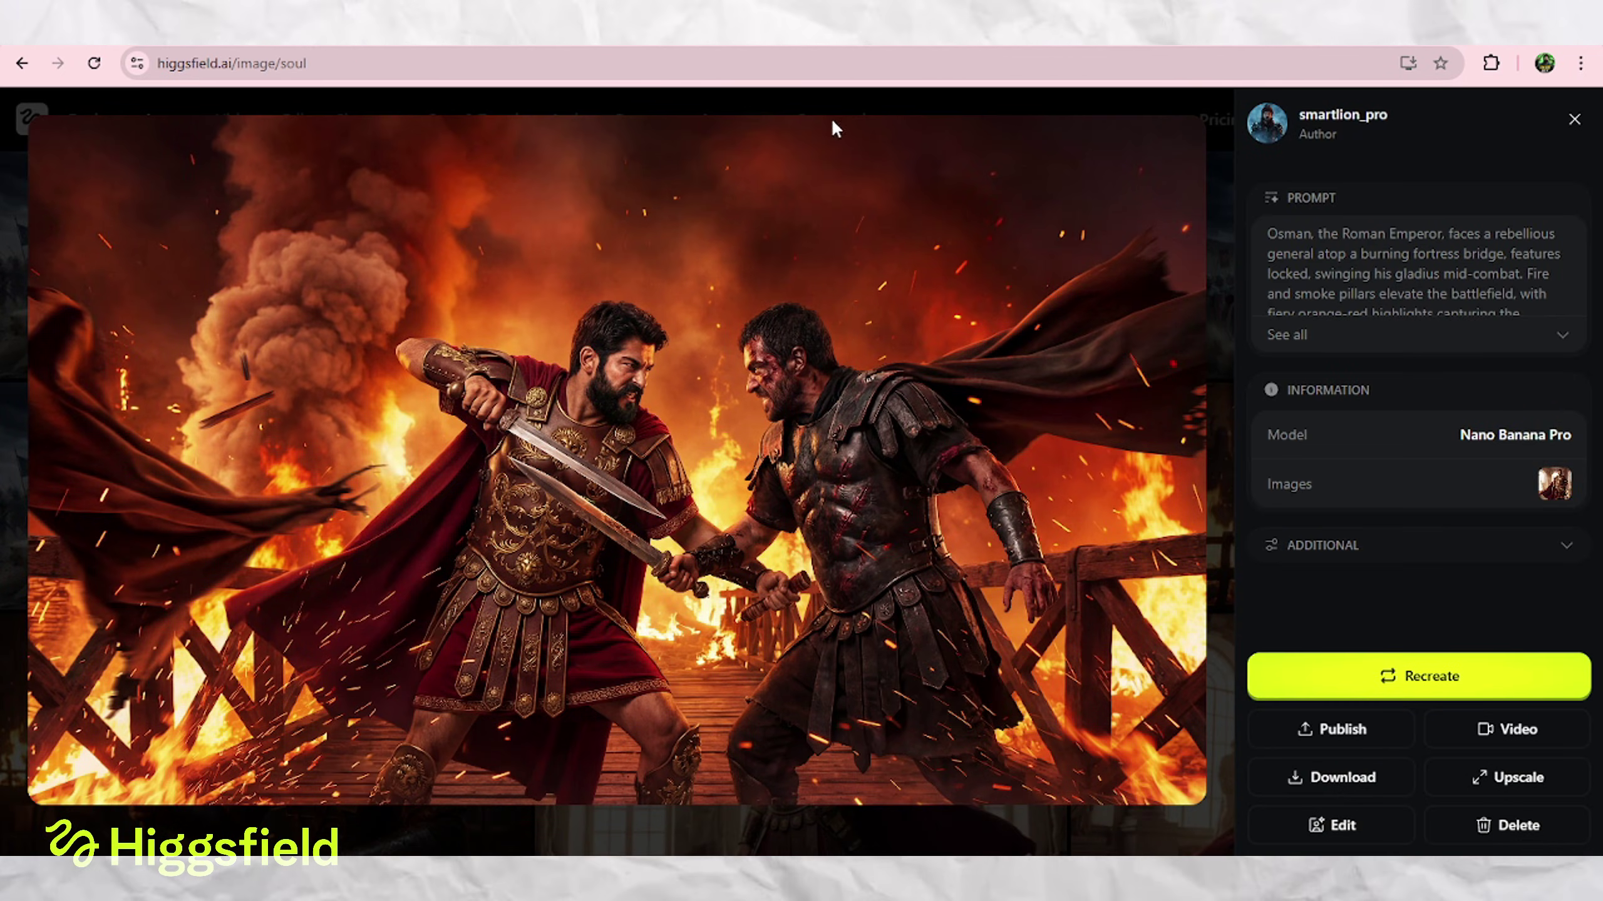
{"action": "left_click", "coordinate": [850, 114]}
{"action": "left_click", "coordinate": [942, 263]}
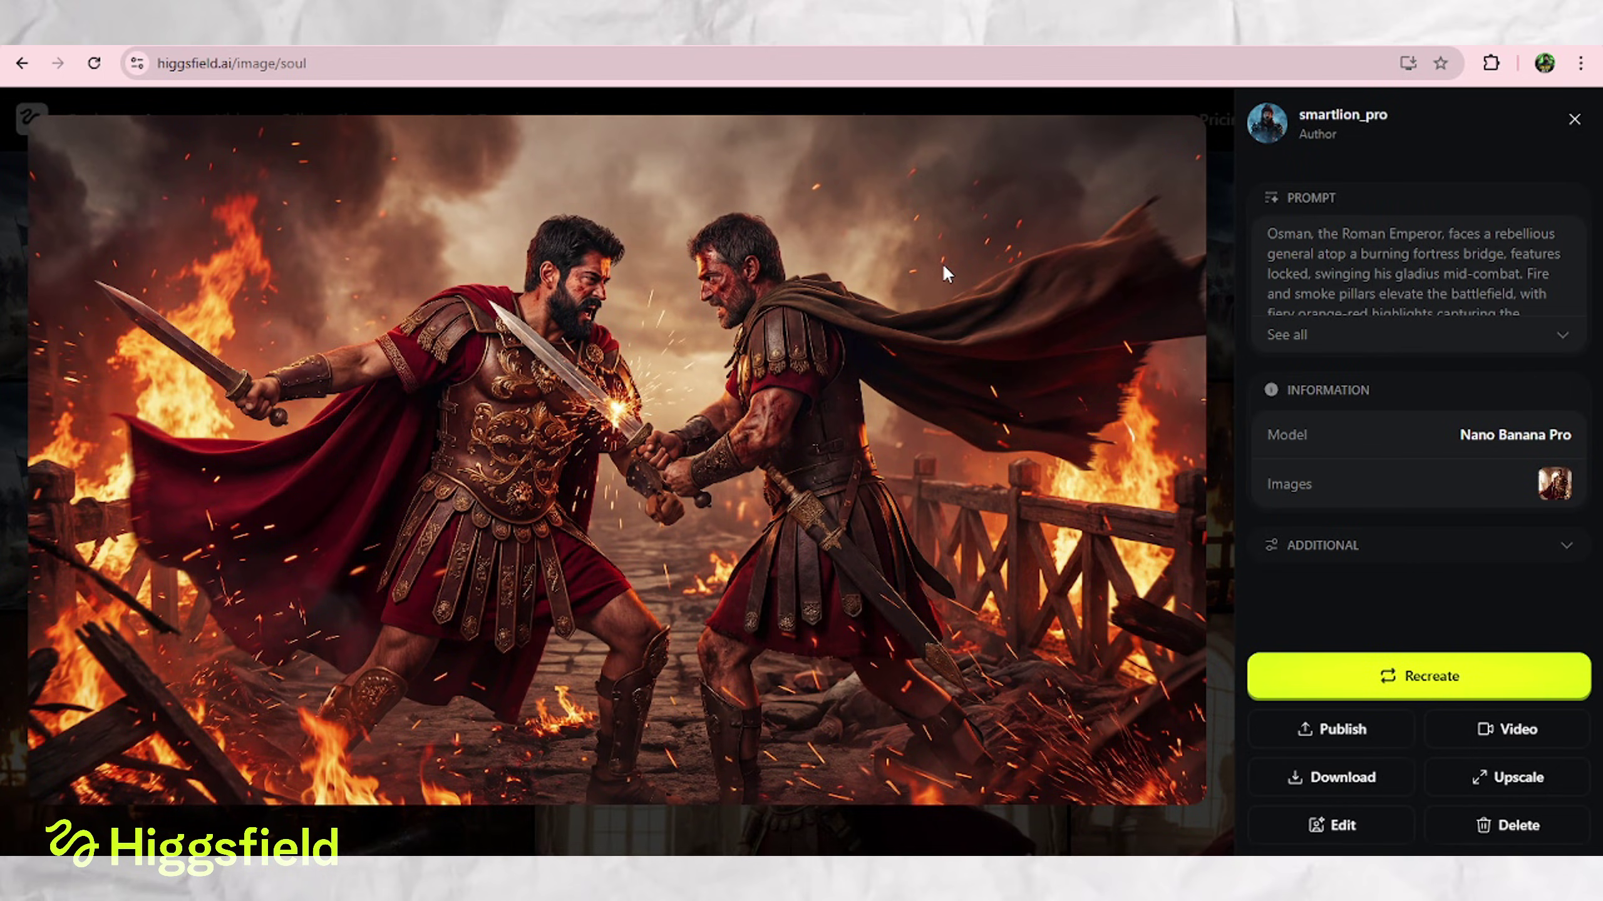
{"action": "left_click", "coordinate": [1048, 114]}
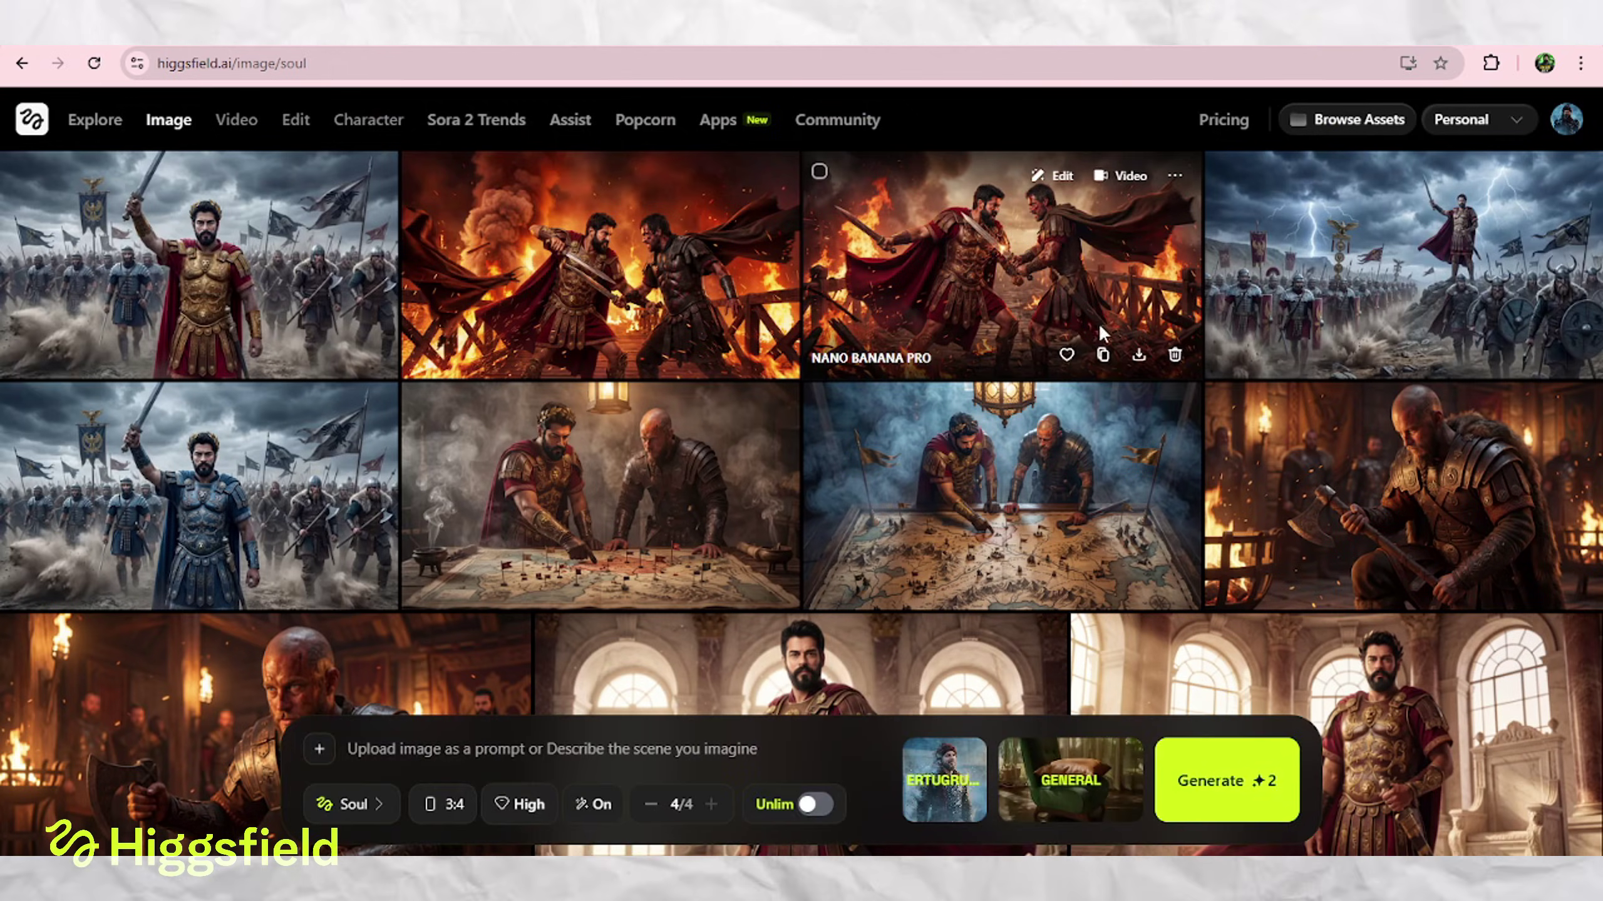
Send the duel image with the sparking sword clash to video creation and replace the prompt with the rebel general duel text
{"action": "left_click", "coordinate": [1113, 176]}
{"action": "triple_click", "coordinate": [180, 584]}
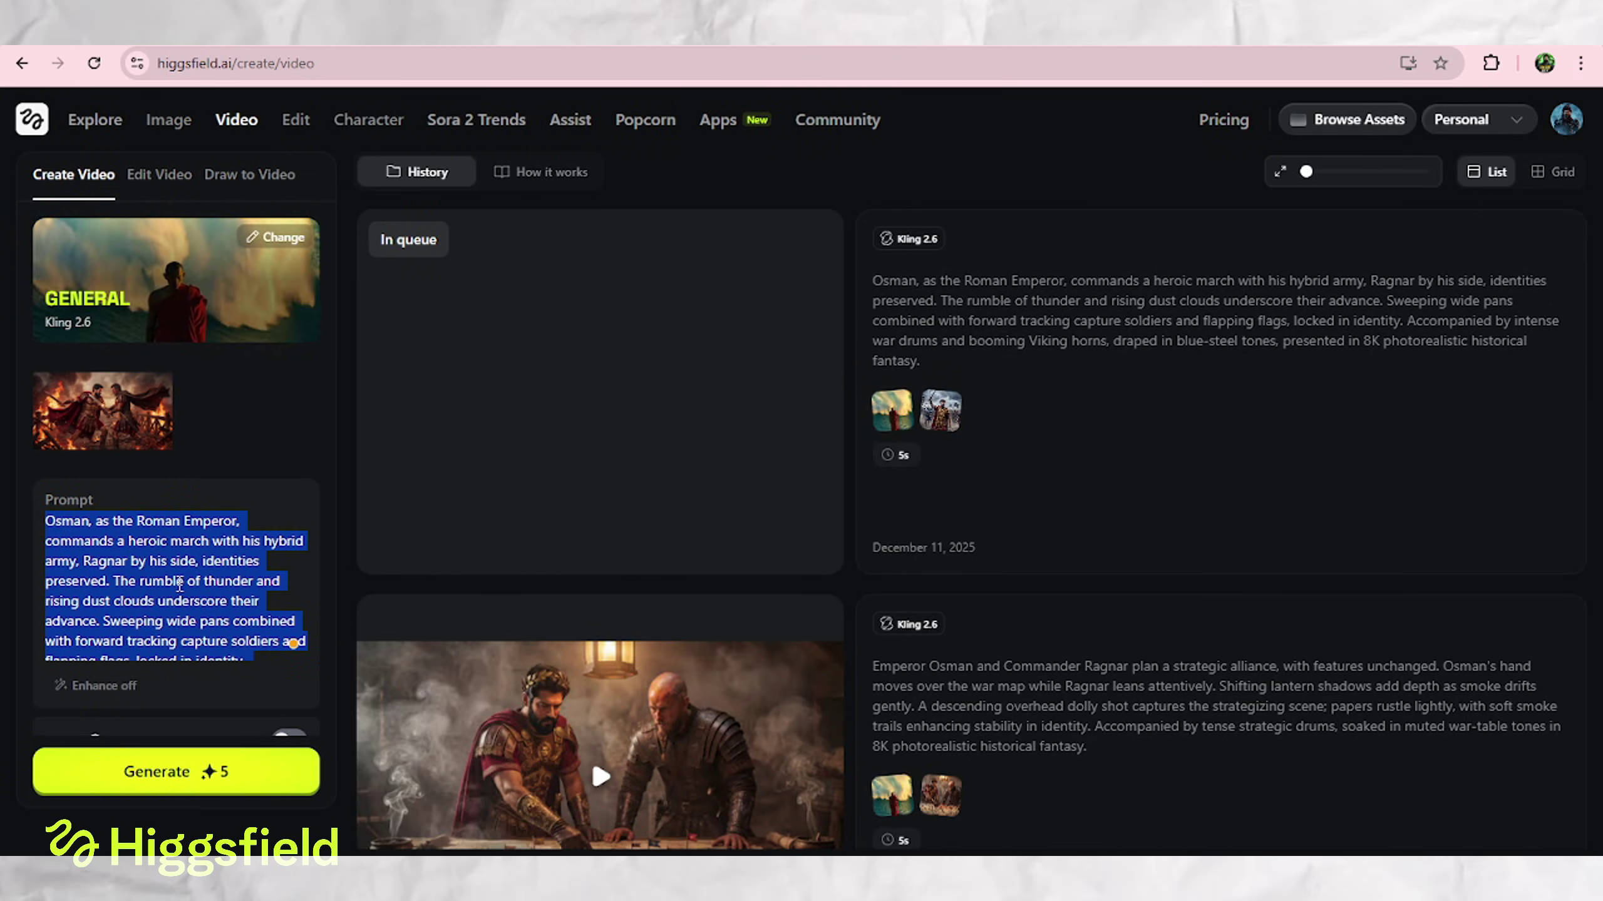
{"action": "key", "text": "ctrl+v"}
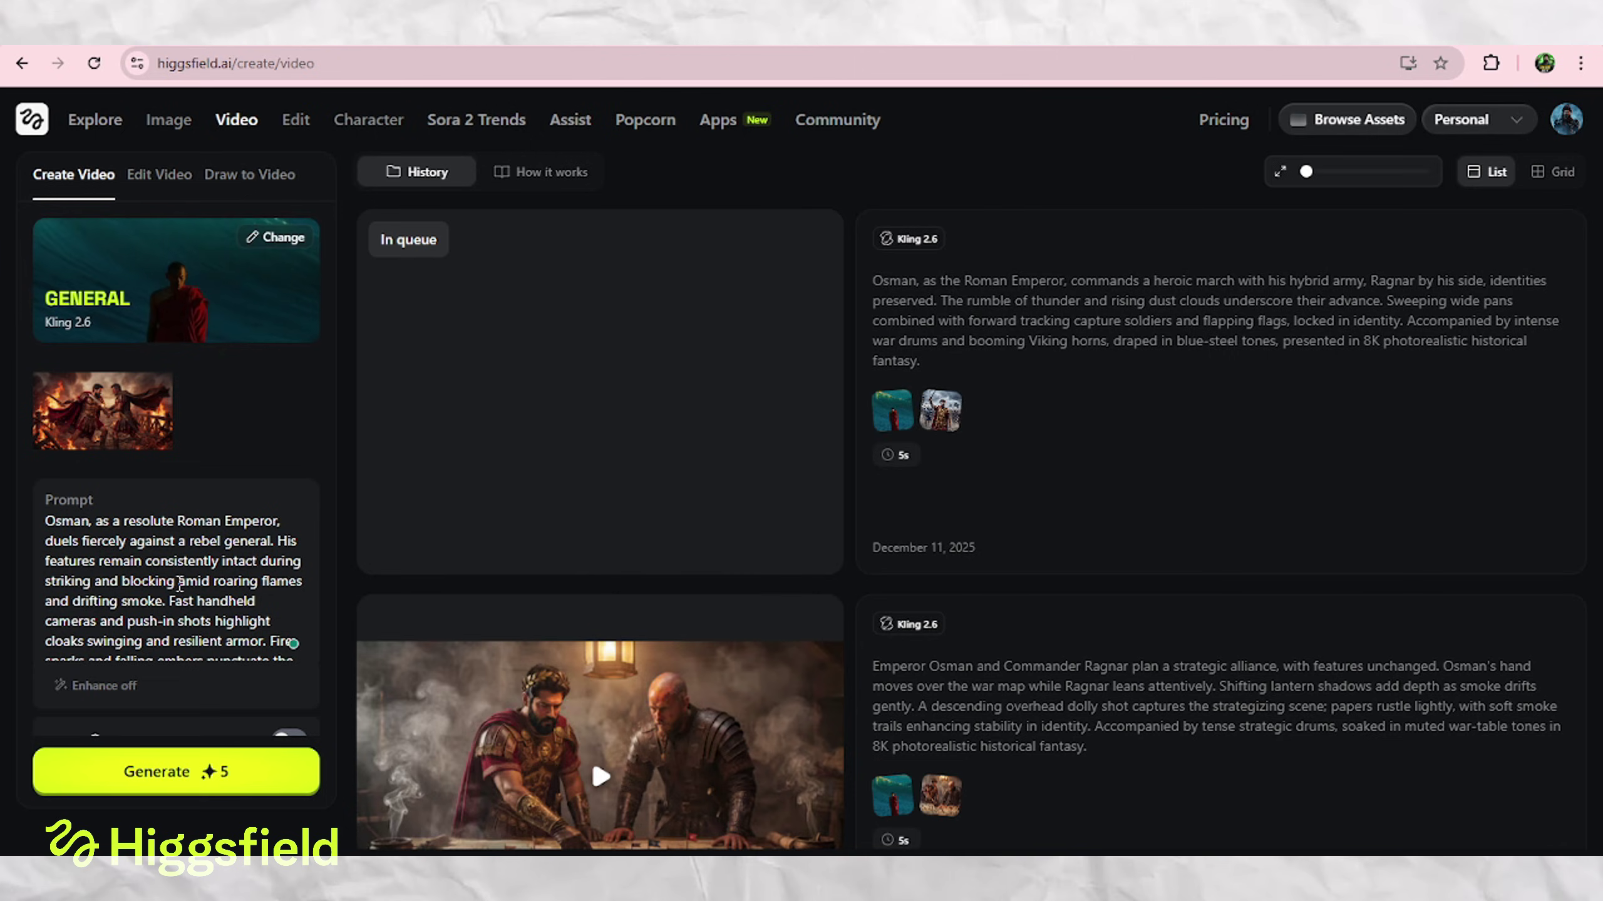
Turn on Unlimited and generate the 5s rebel general duel video with Kling 2.6
{"action": "scroll", "coordinate": [322, 427], "scroll_direction": "down", "scroll_amount": 3}
{"action": "left_click", "coordinate": [288, 700]}
{"action": "scroll", "coordinate": [180, 727], "scroll_direction": "up", "scroll_amount": 3}
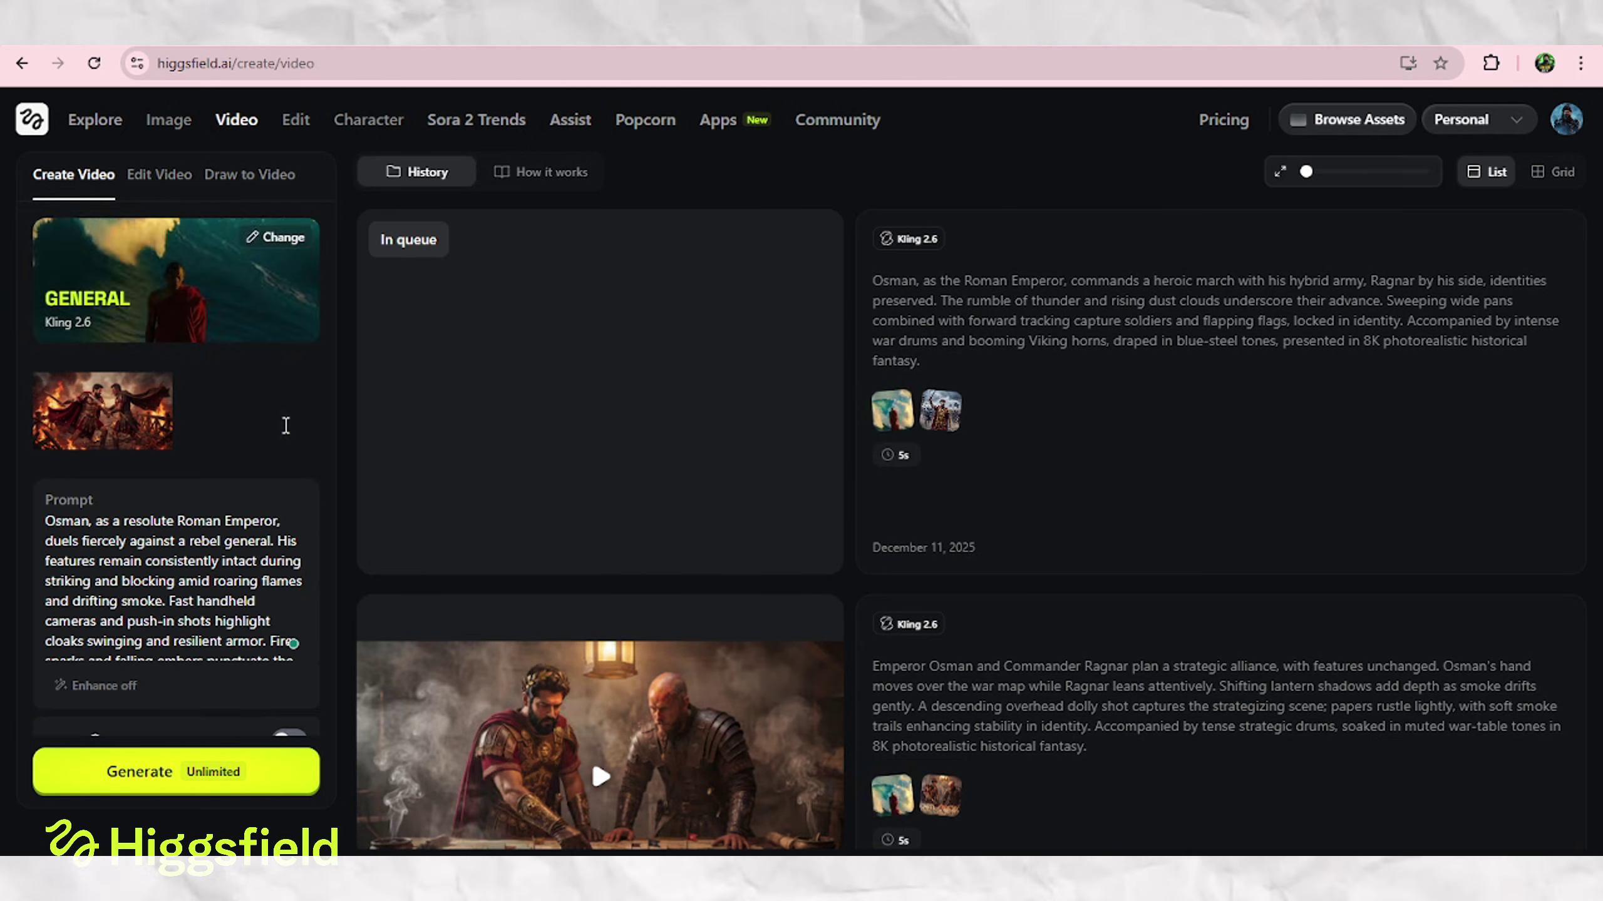
{"action": "left_click", "coordinate": [179, 773]}
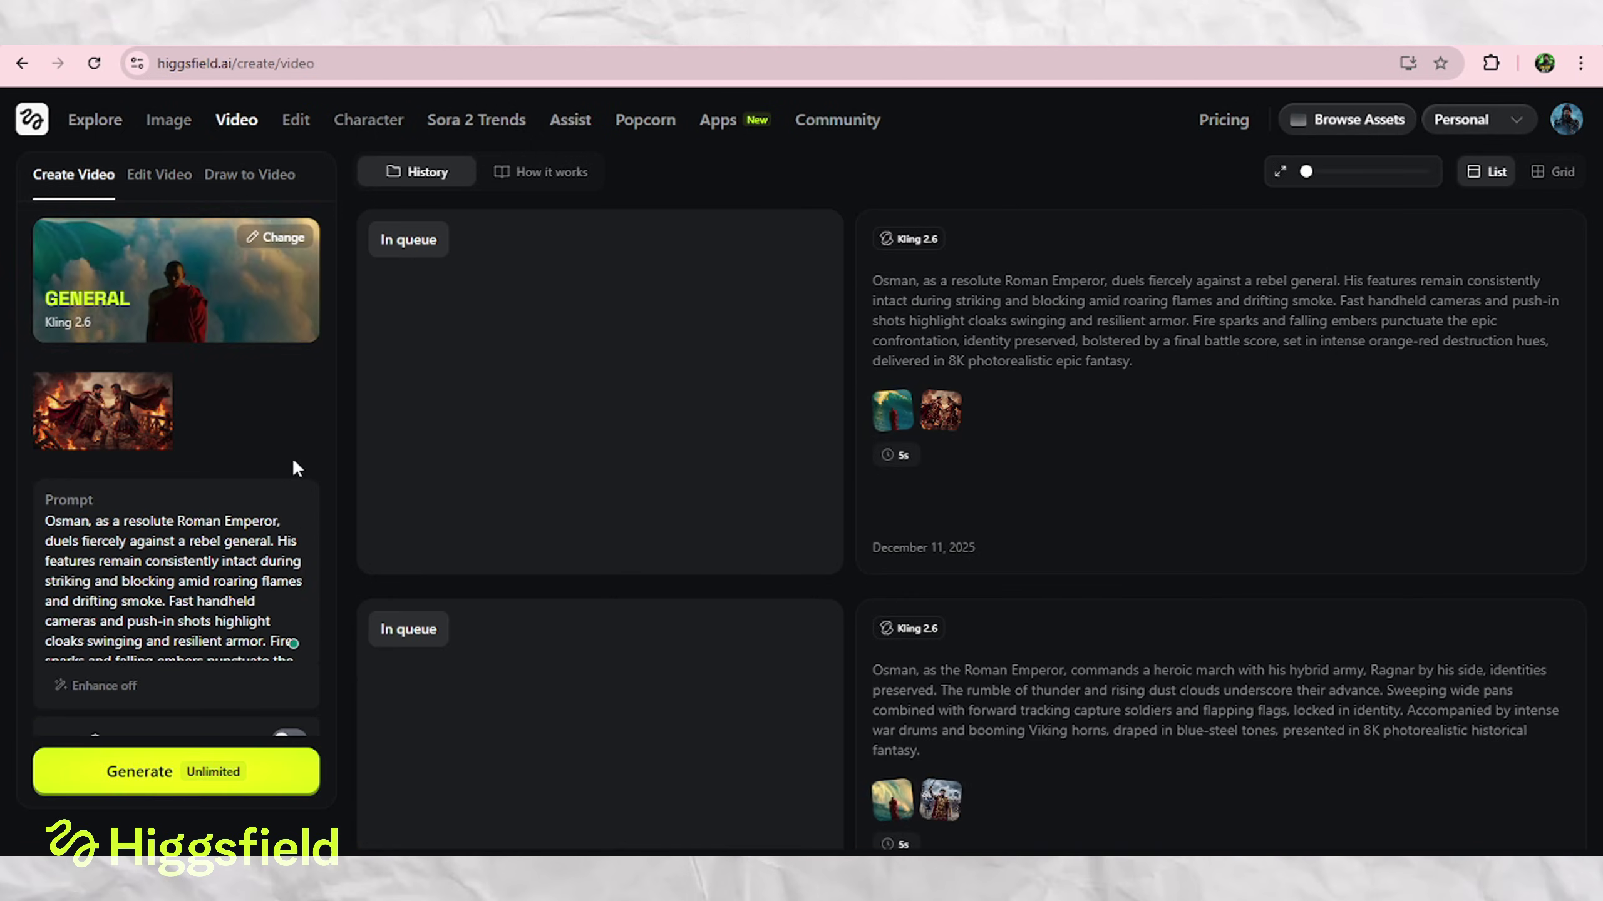
Enlarge the history previews to look through the generated videos, and reduce them back to the smallest size
{"action": "scroll", "coordinate": [1066, 387], "scroll_direction": "down", "scroll_amount": 3}
{"action": "left_click_drag", "start_coordinate": [1306, 171], "coordinate": [1422, 171]}
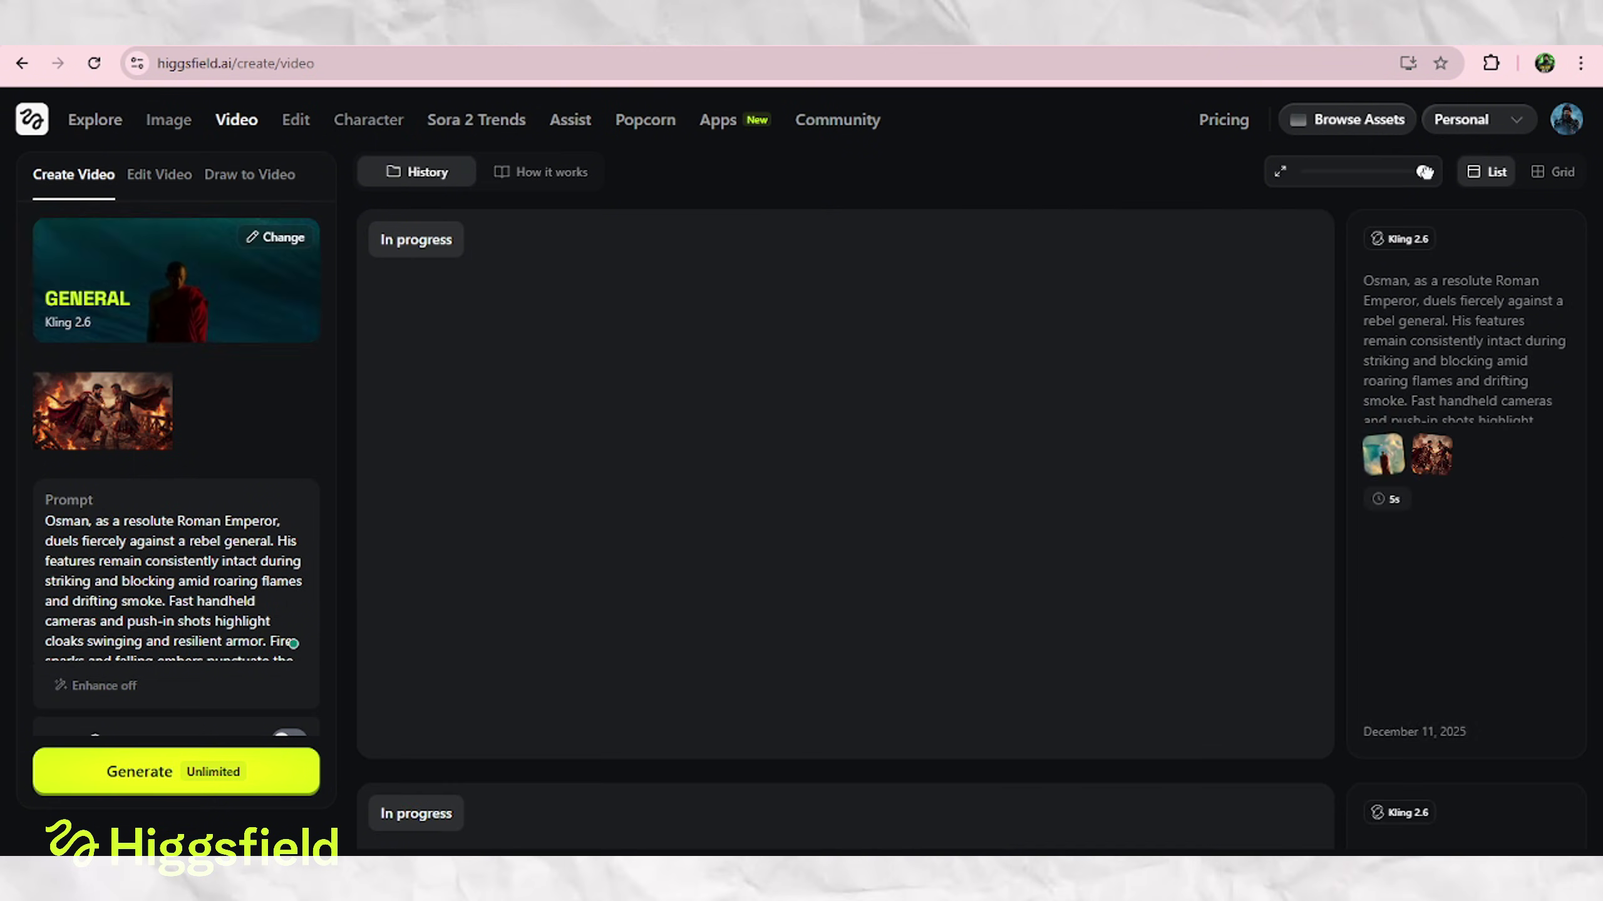
{"action": "scroll", "coordinate": [921, 278], "scroll_direction": "down", "scroll_amount": 15}
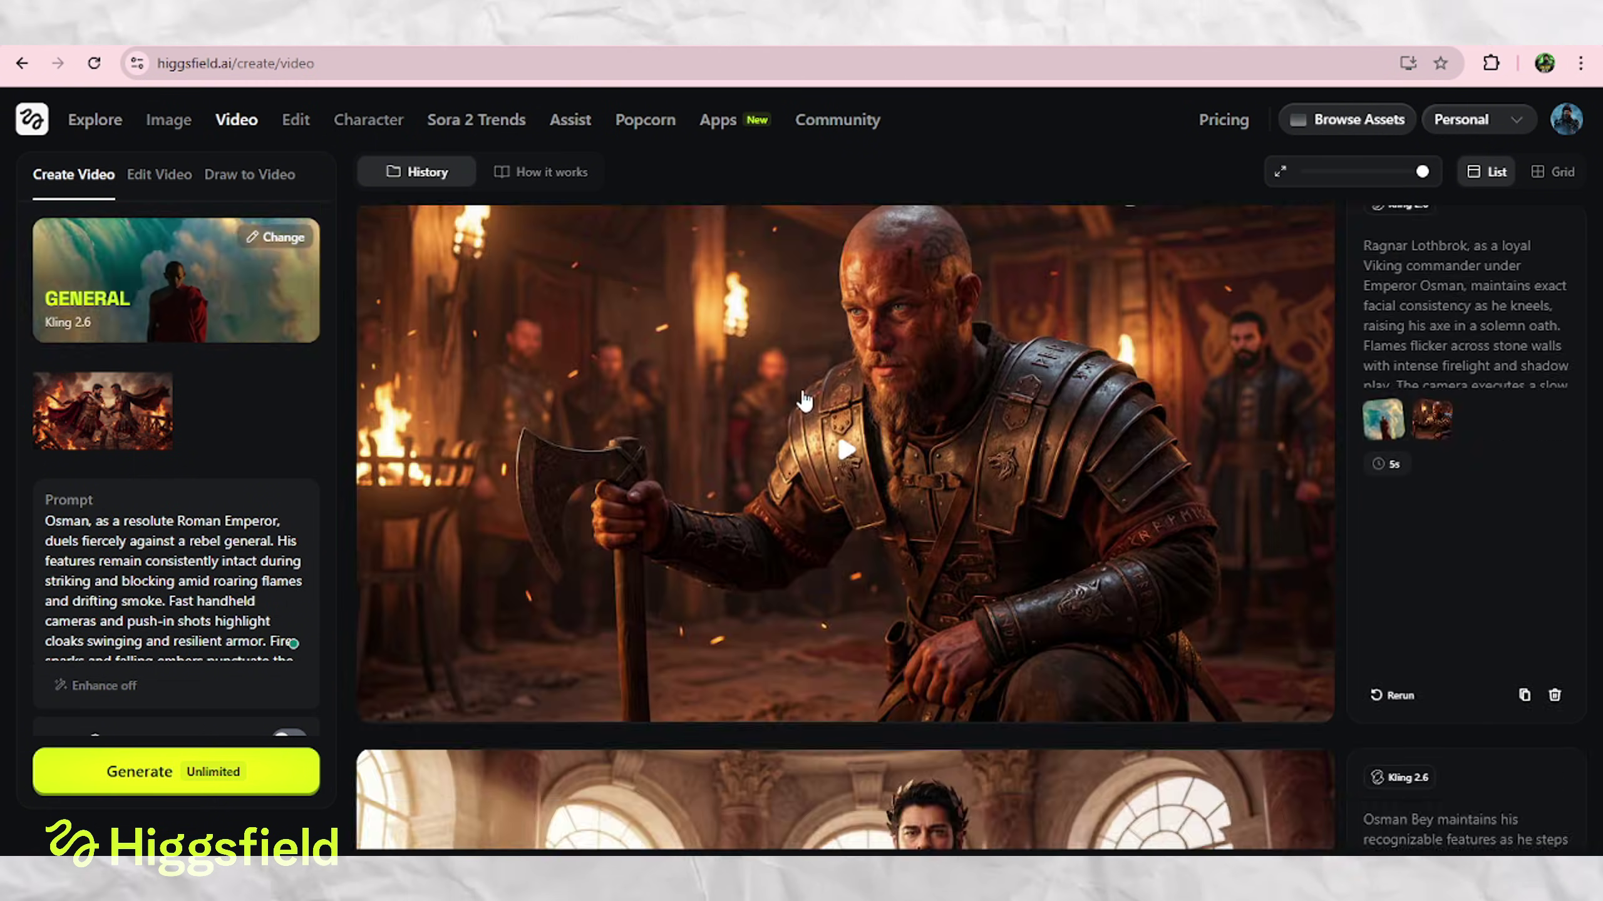
{"action": "scroll", "coordinate": [911, 473], "scroll_direction": "up", "scroll_amount": 15}
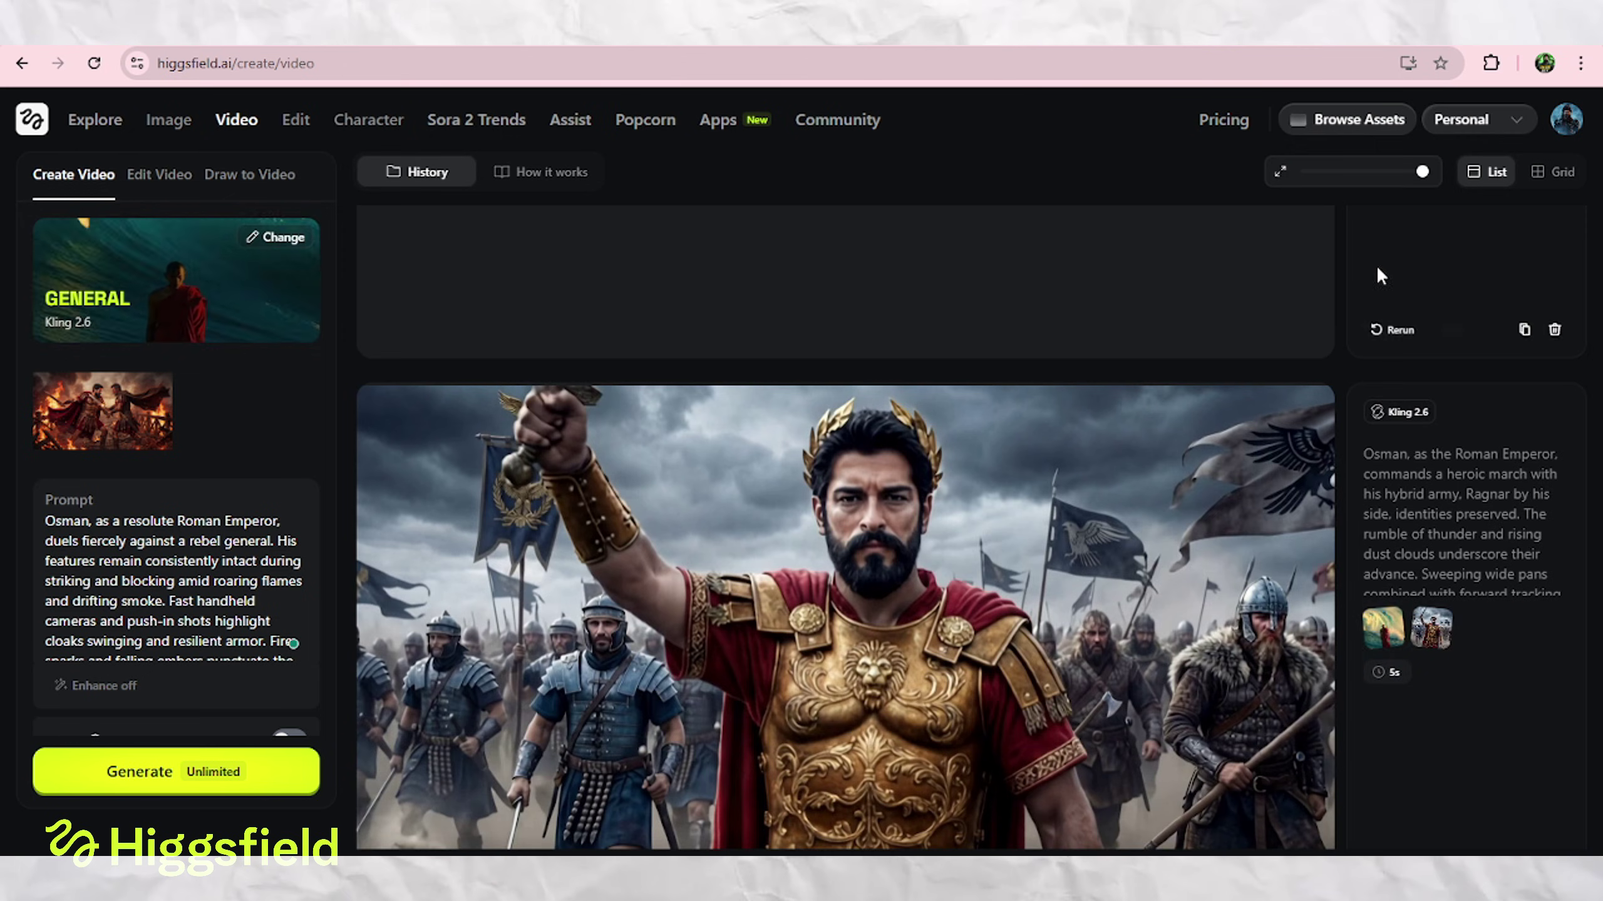
{"action": "left_click", "coordinate": [1305, 171]}
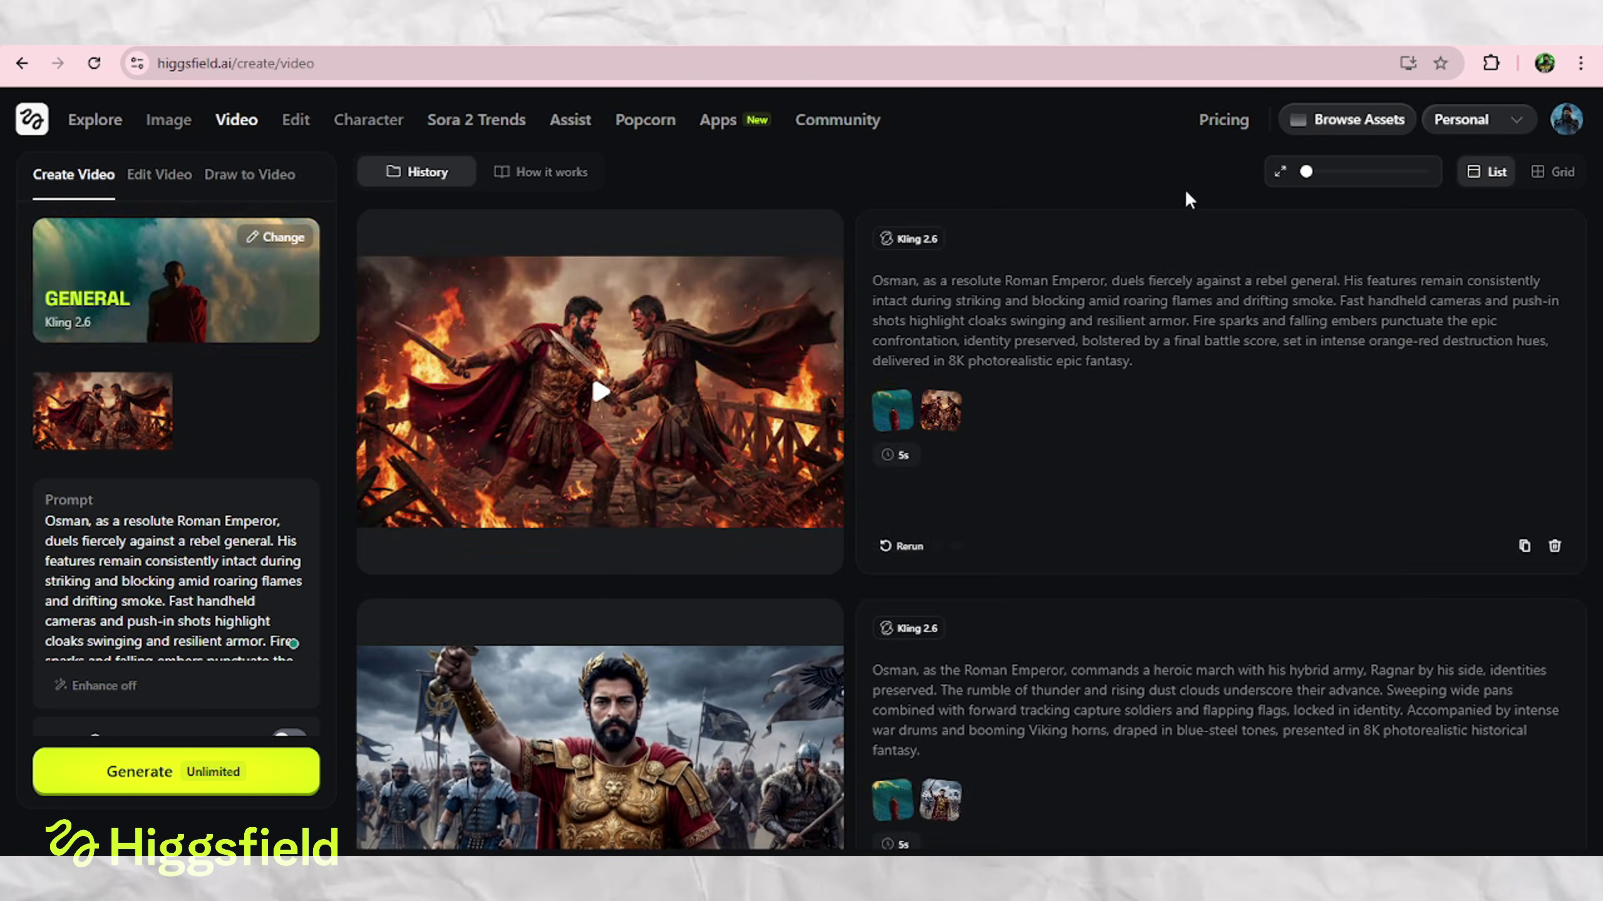
Play the burning-bridge duel and throne room videos in enlarged previews, and restore the smallest preview size
{"action": "left_click", "coordinate": [1399, 172]}
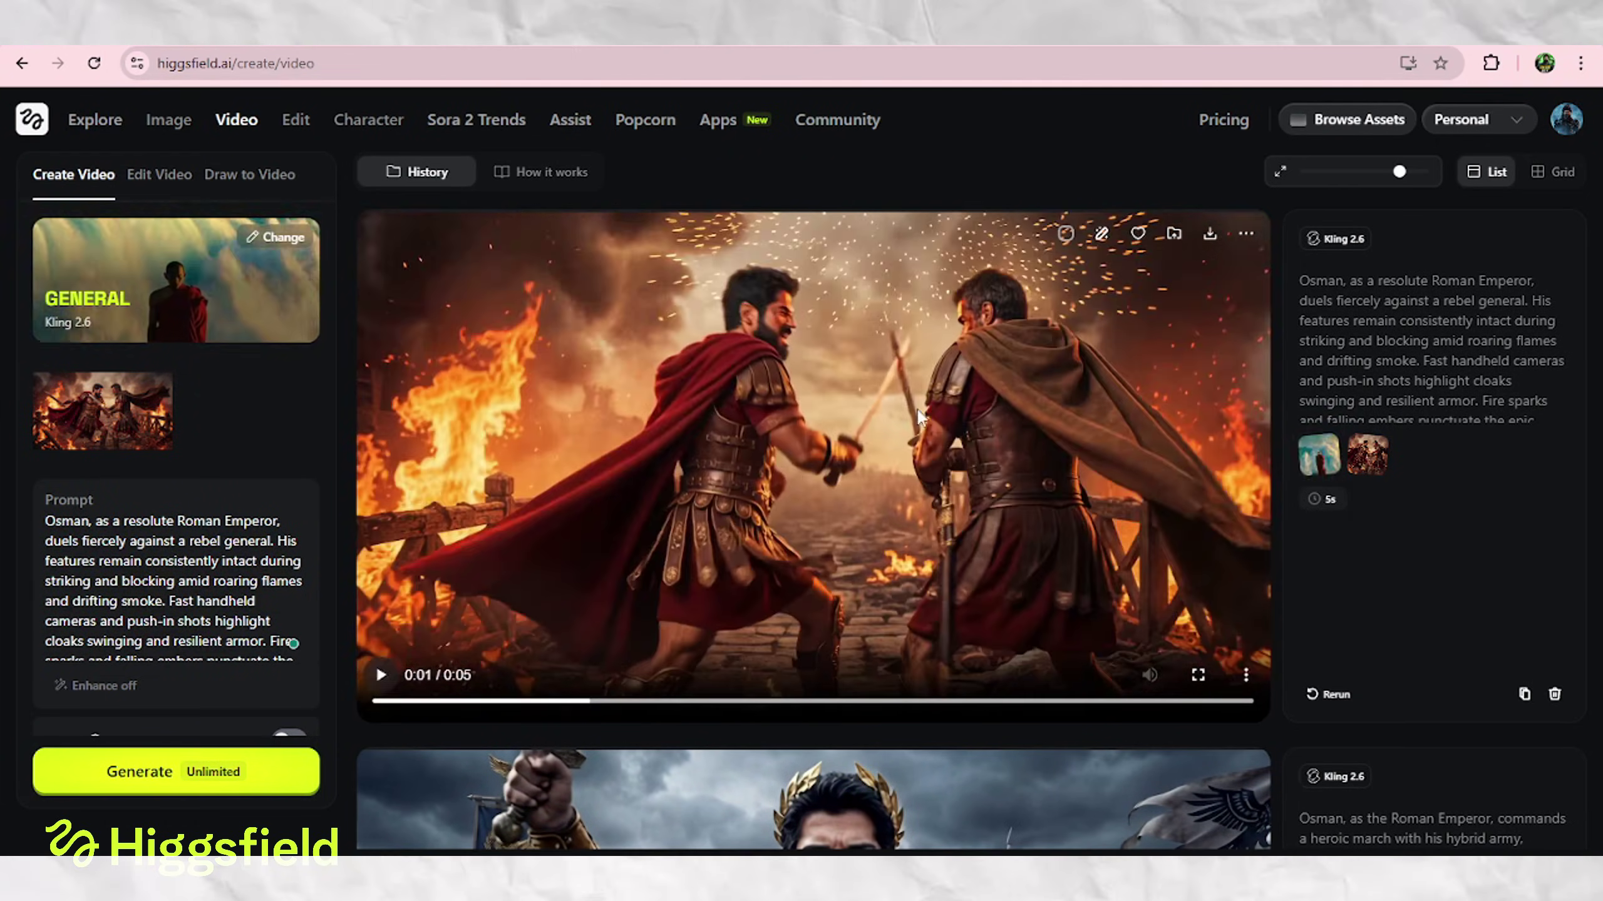
{"action": "scroll", "coordinate": [922, 415], "scroll_direction": "down", "scroll_amount": 8}
{"action": "left_click", "coordinate": [824, 481]}
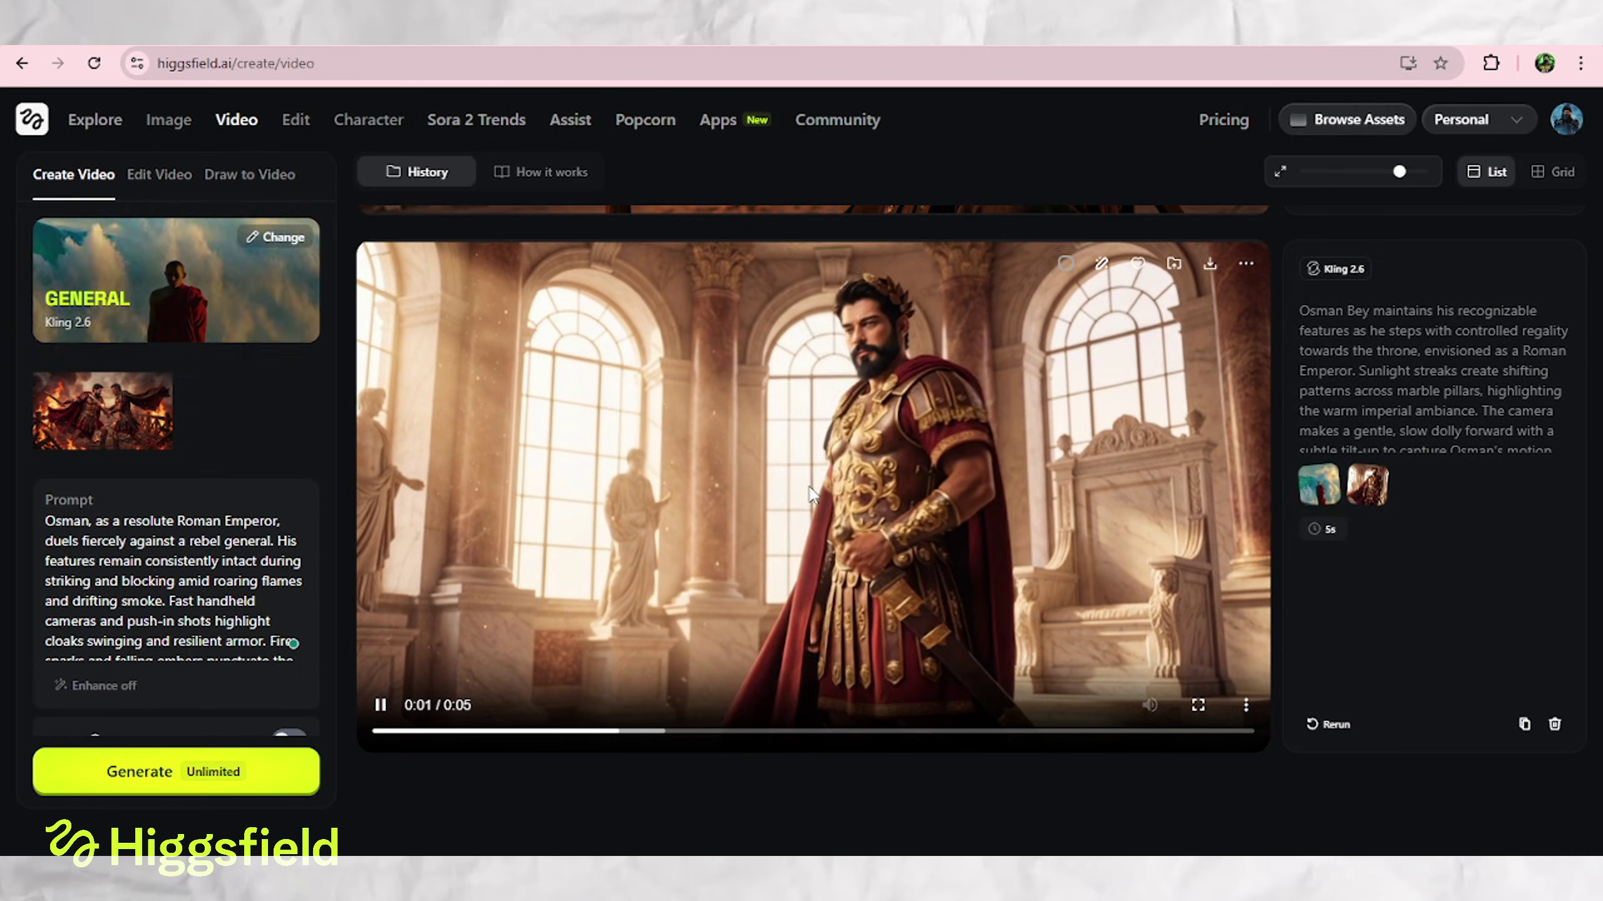
{"action": "left_click_drag", "start_coordinate": [1400, 171], "coordinate": [1306, 172]}
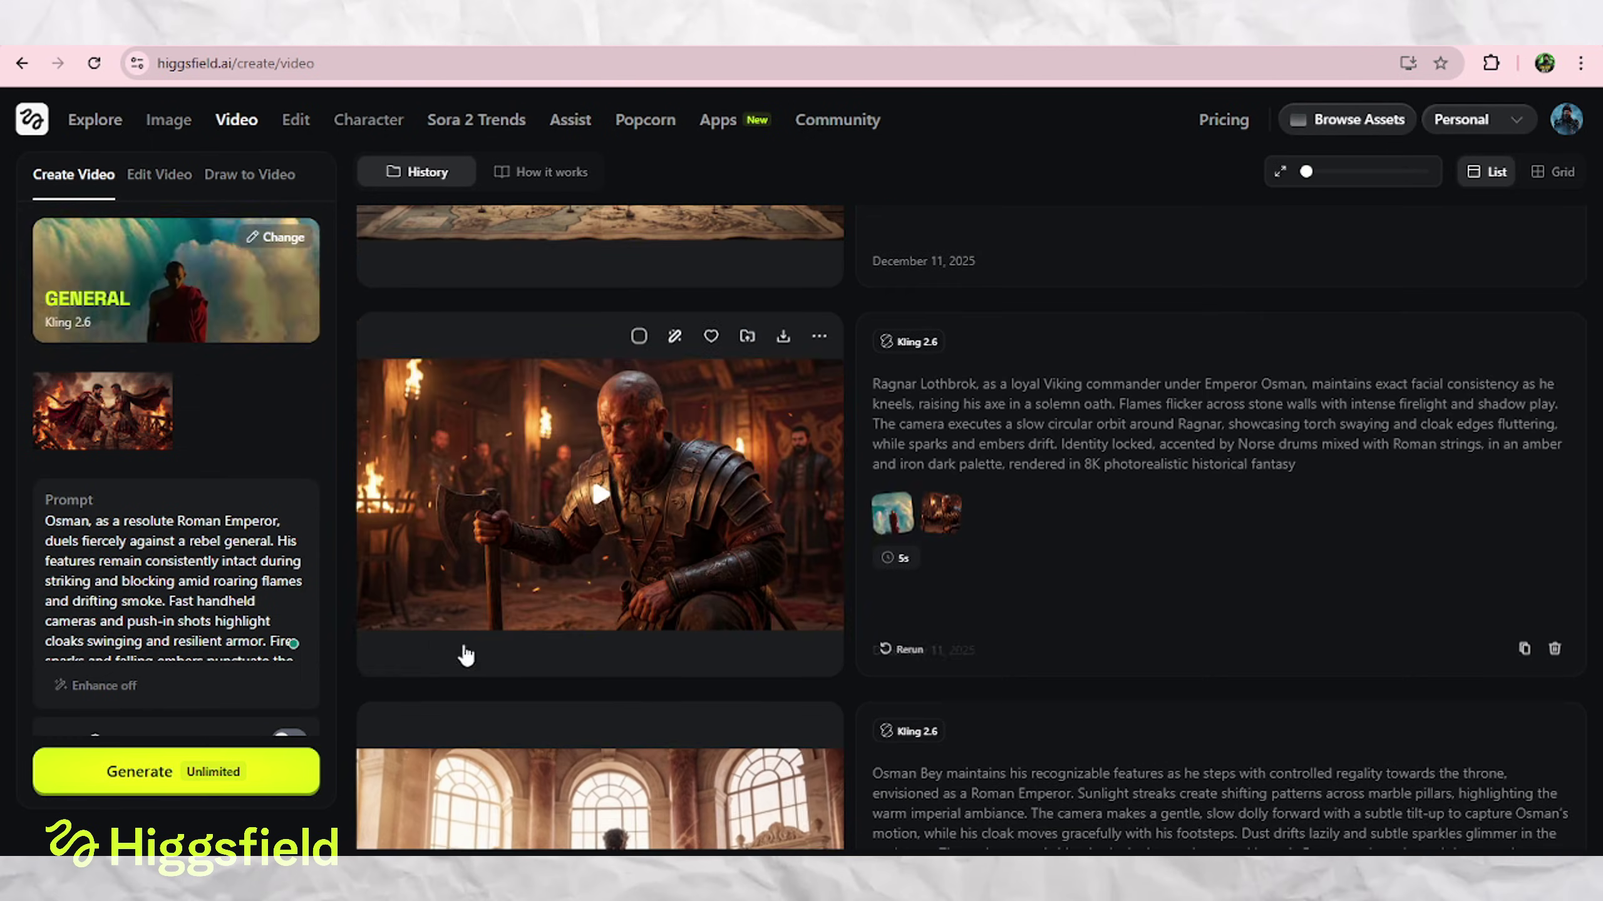
Review the heroic march, Ragnar oath, duel and throne room clips playing in the video history
{"action": "scroll", "coordinate": [376, 628], "scroll_direction": "up", "scroll_amount": 8}
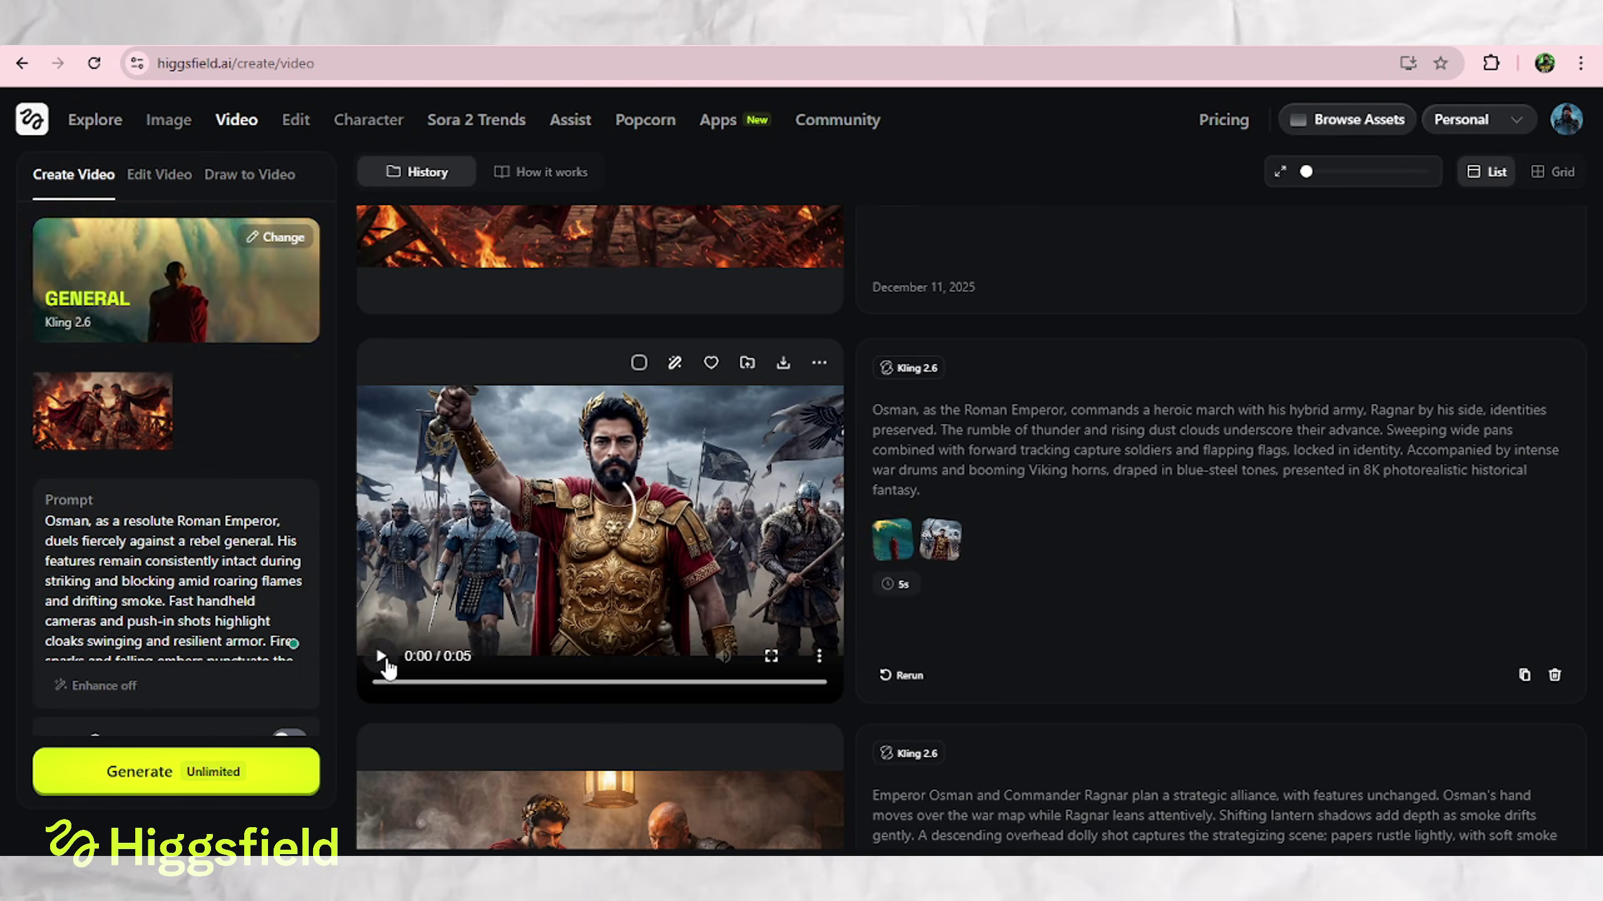
{"action": "scroll", "coordinate": [606, 410], "scroll_direction": "up", "scroll_amount": 3}
{"action": "scroll", "coordinate": [603, 442], "scroll_direction": "down", "scroll_amount": 8}
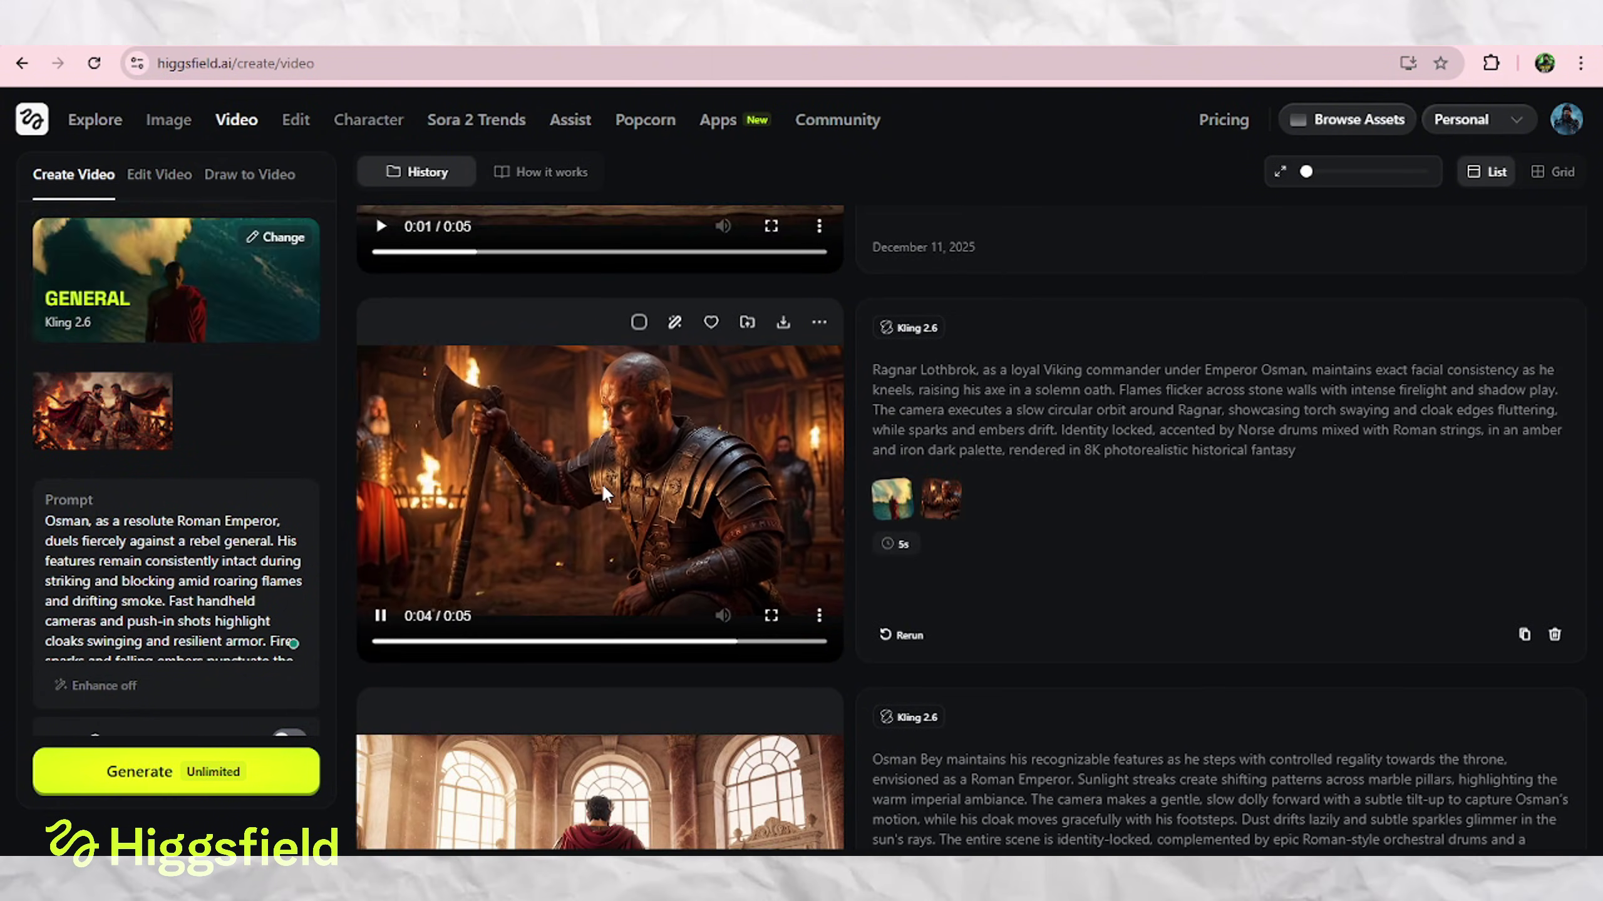
{"action": "scroll", "coordinate": [601, 483], "scroll_direction": "up", "scroll_amount": 3}
{"action": "scroll", "coordinate": [600, 459], "scroll_direction": "up", "scroll_amount": 3}
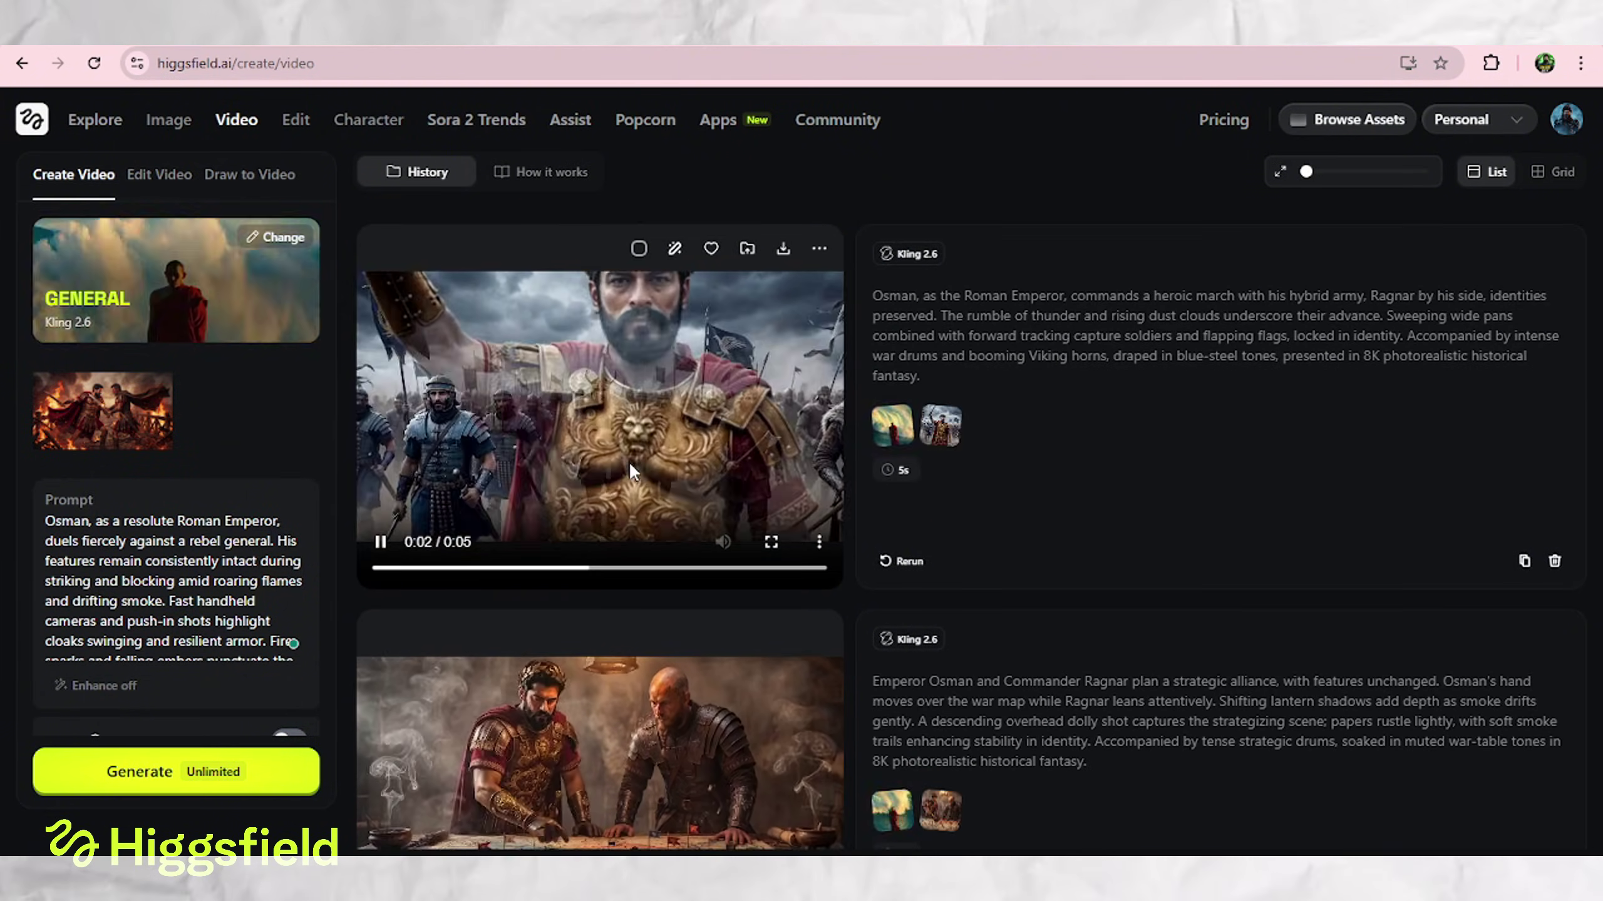
{"action": "scroll", "coordinate": [629, 461], "scroll_direction": "up", "scroll_amount": 3}
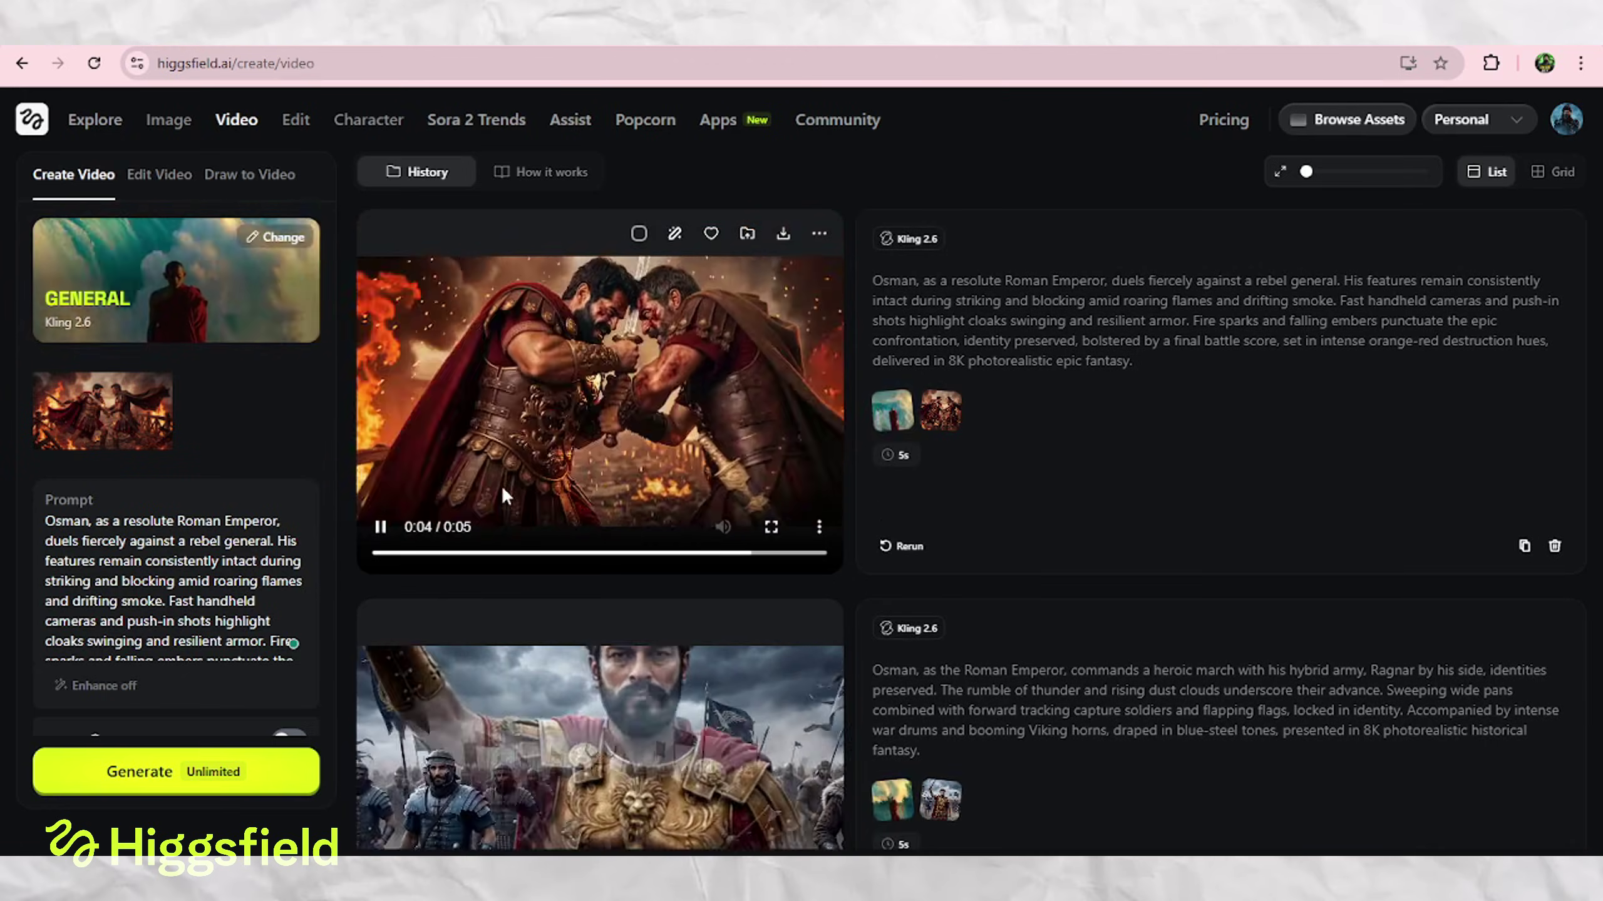
{"action": "scroll", "coordinate": [500, 485], "scroll_direction": "down", "scroll_amount": 9}
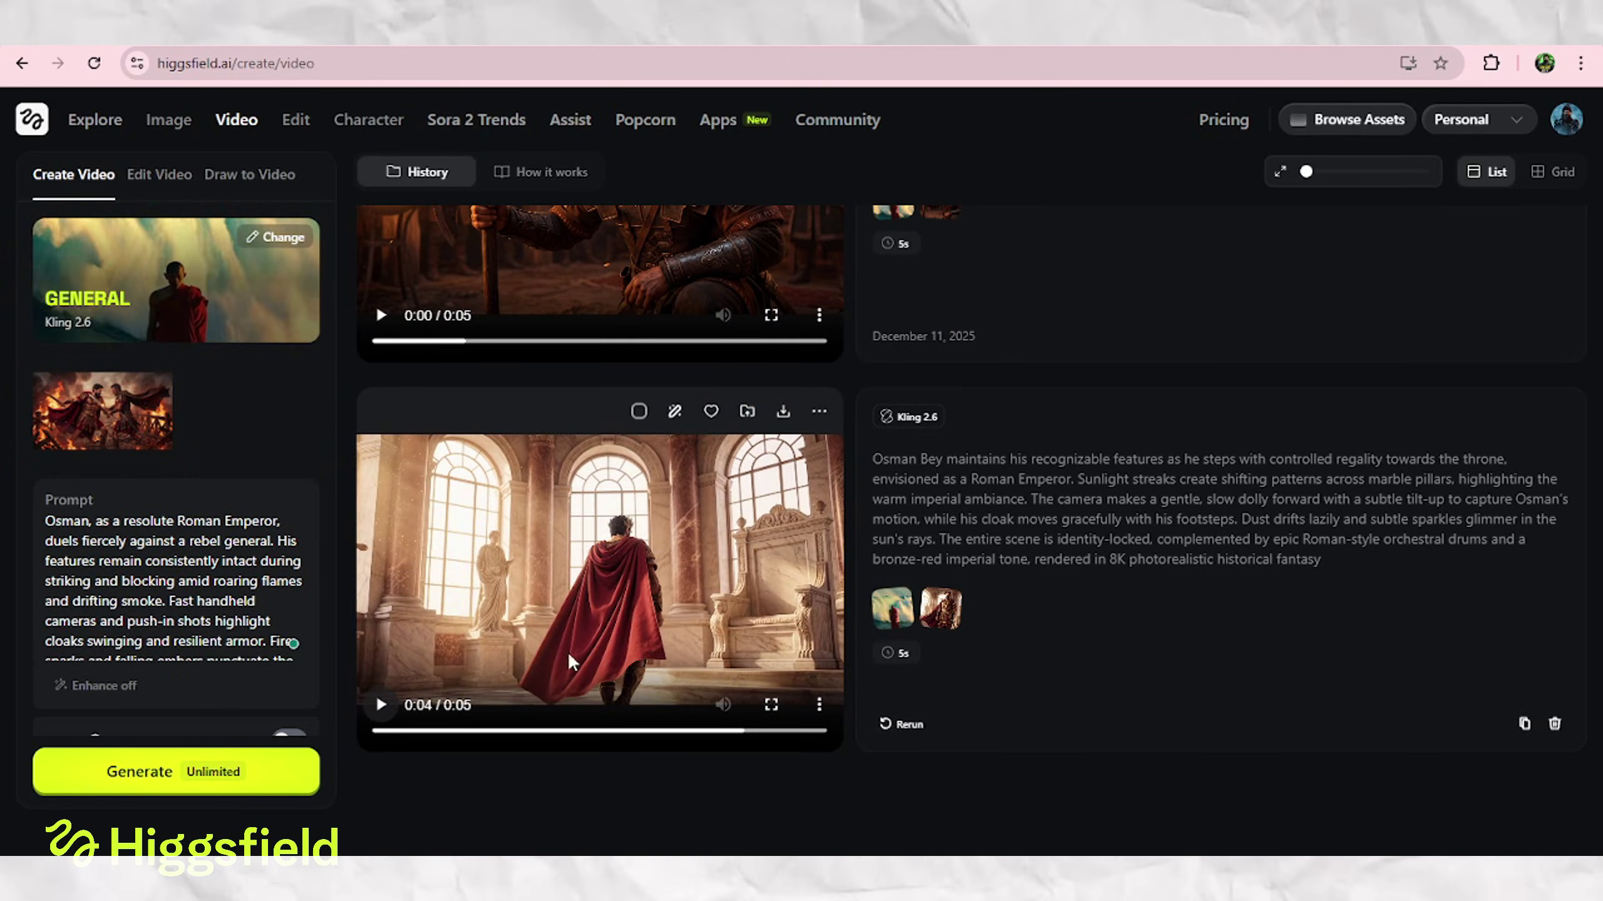